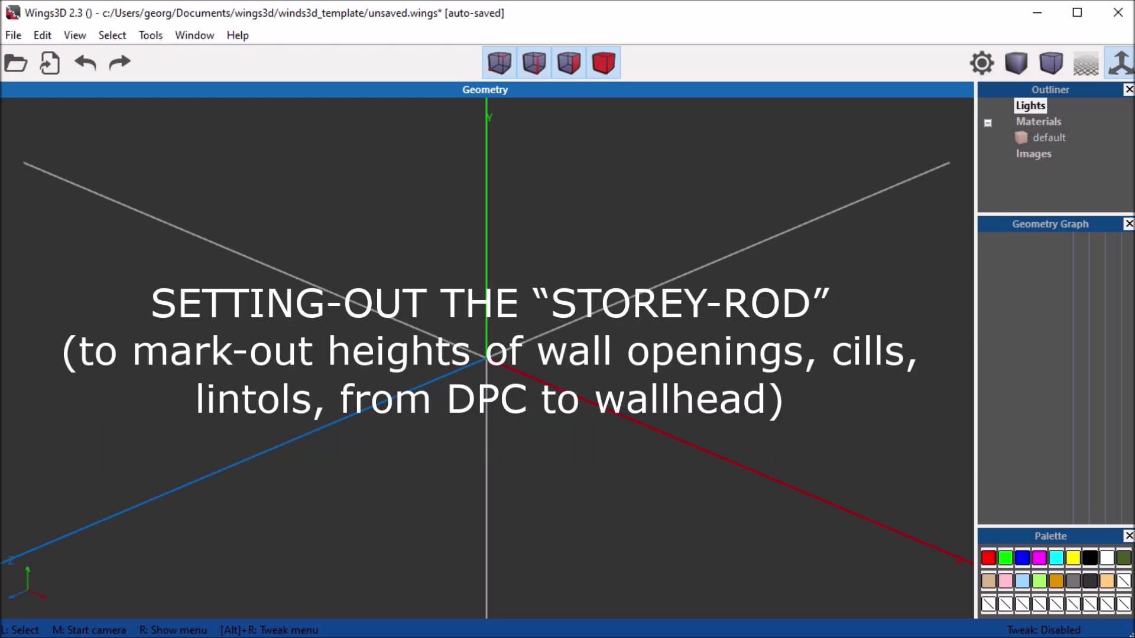
Add a 0.1 × 2.62 × 0.1 cube at the origin, raised 0.16 along Y, as the upright rod.
right_click(676, 177)
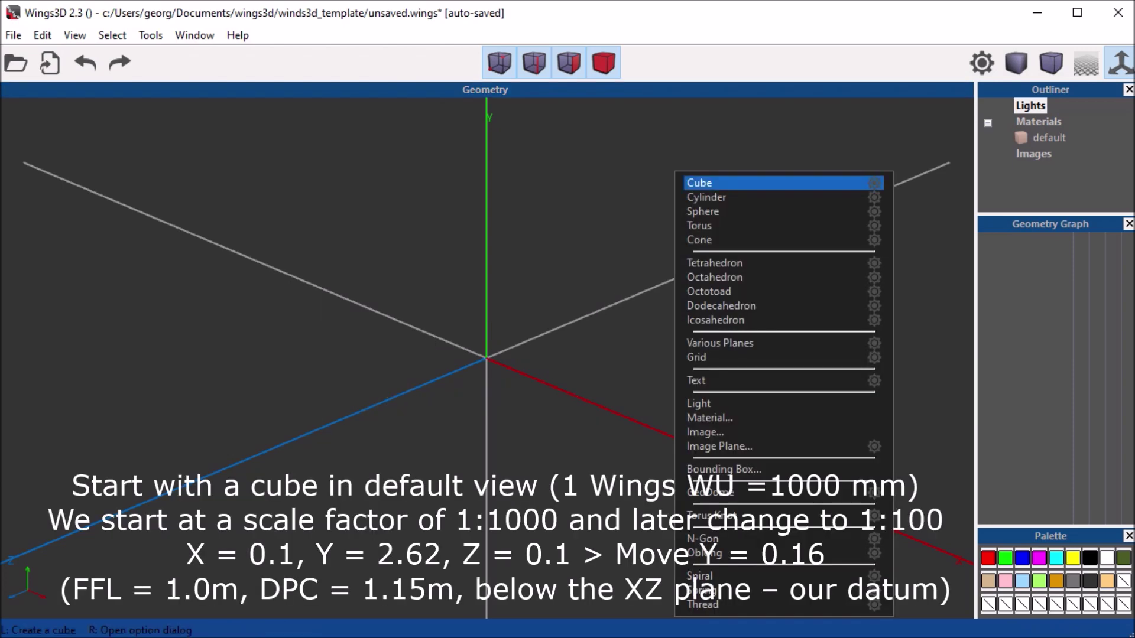
right_click(700, 183)
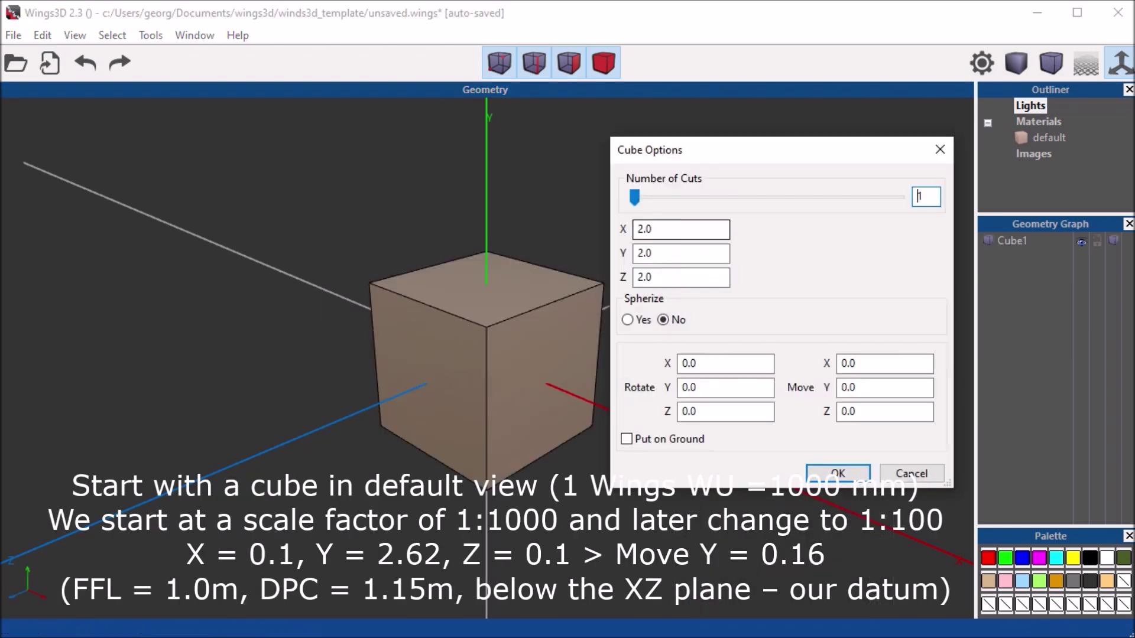
key("Tab")
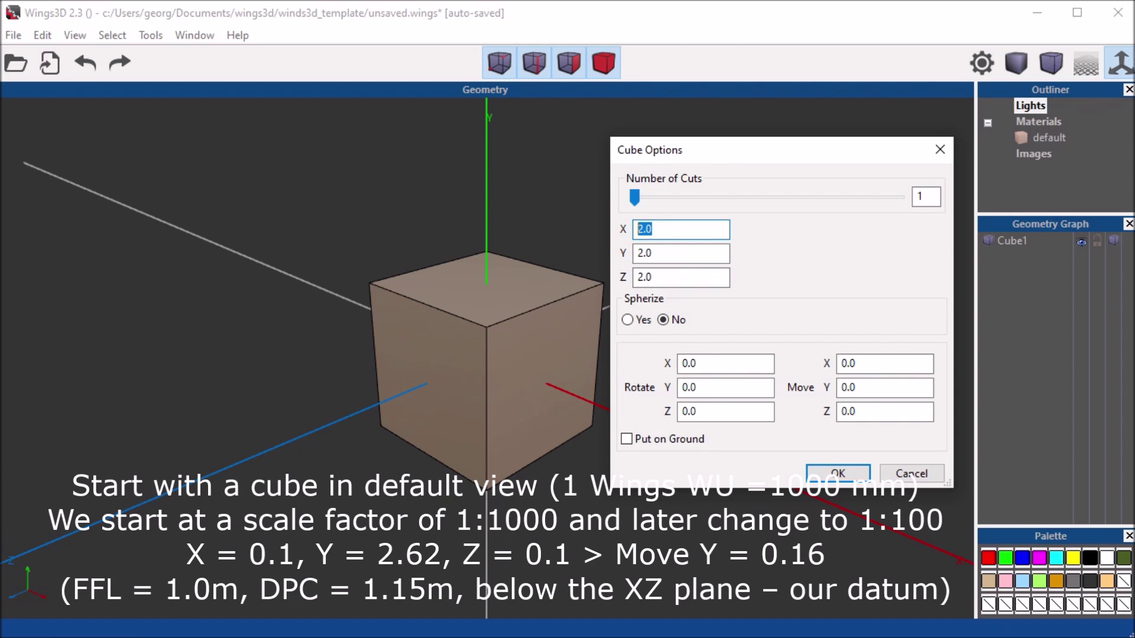
type(".1")
key("Tab")
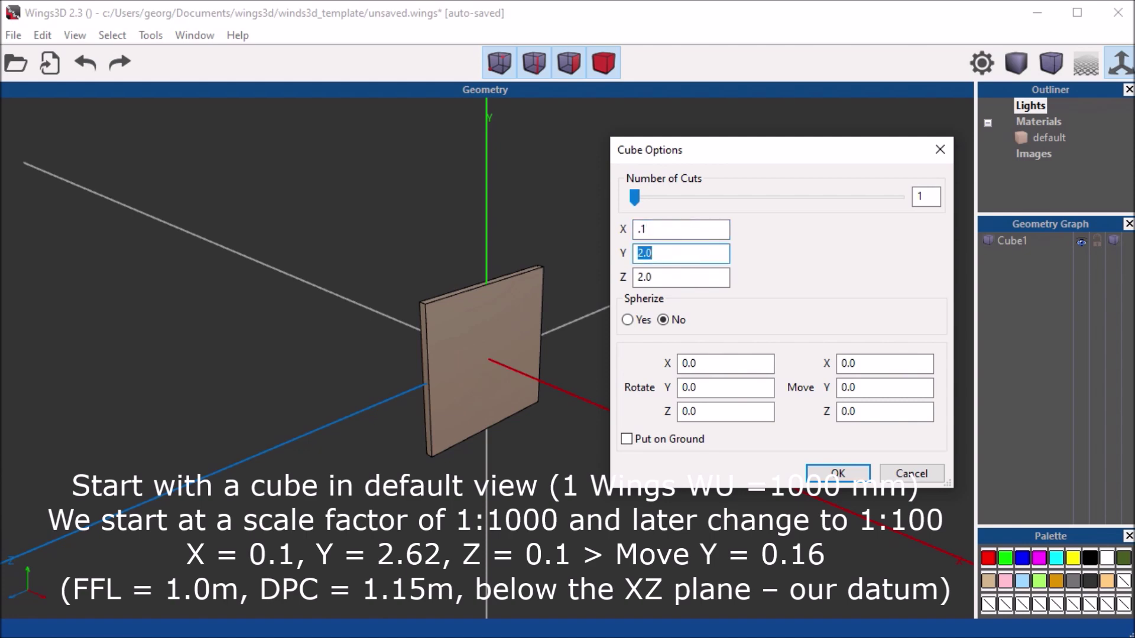
type("2.6")
type("2")
key("Tab")
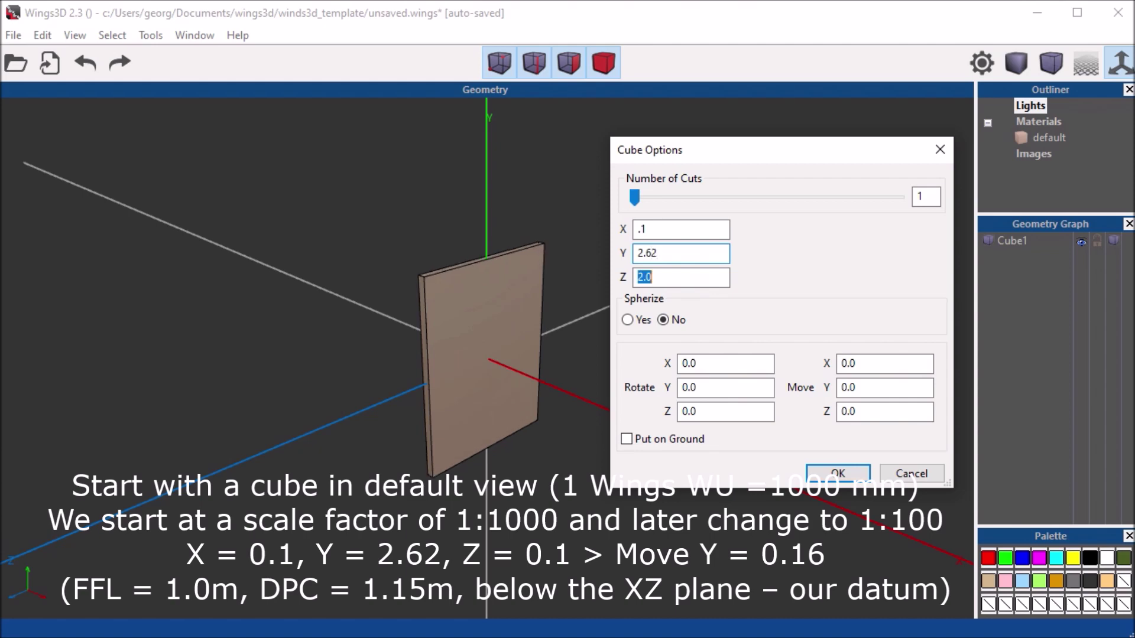
type(".1")
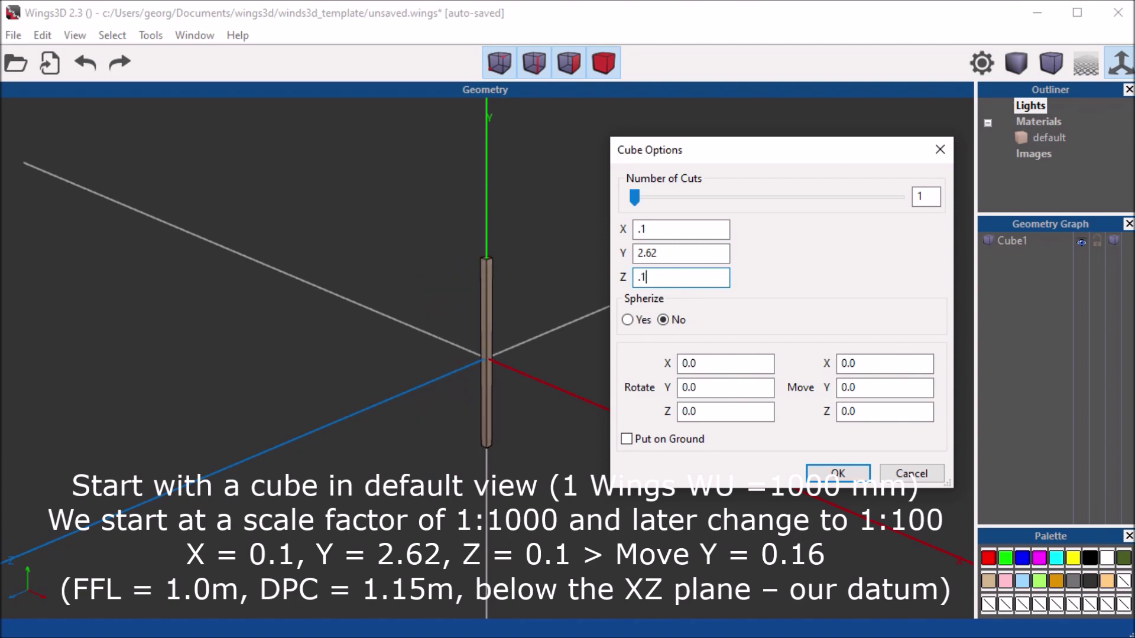
double_click(875, 387)
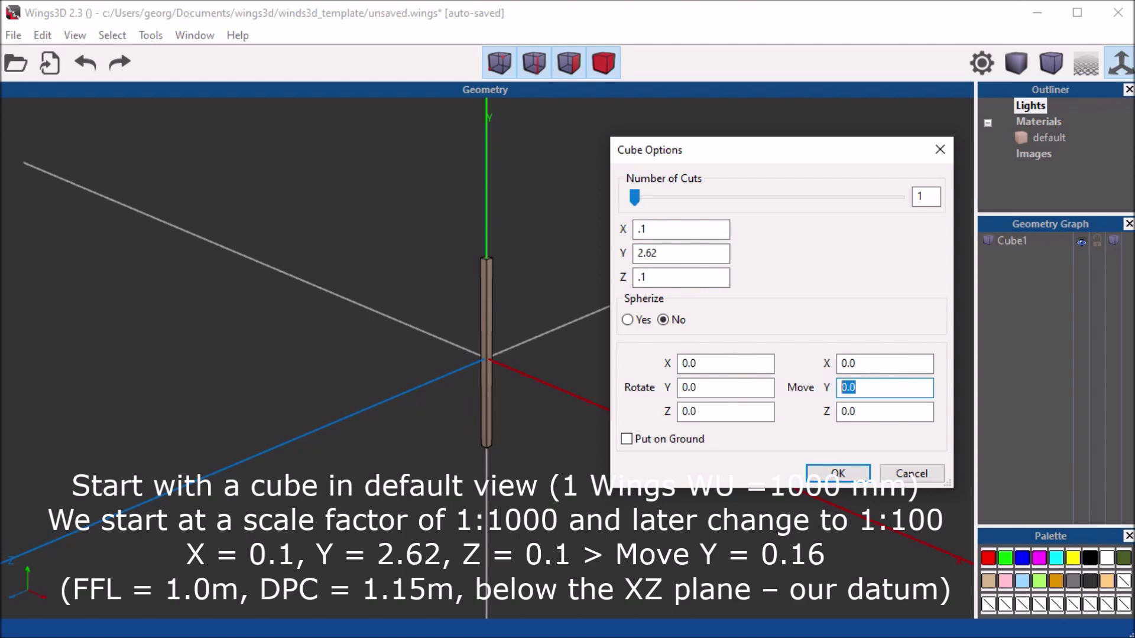
type(".16")
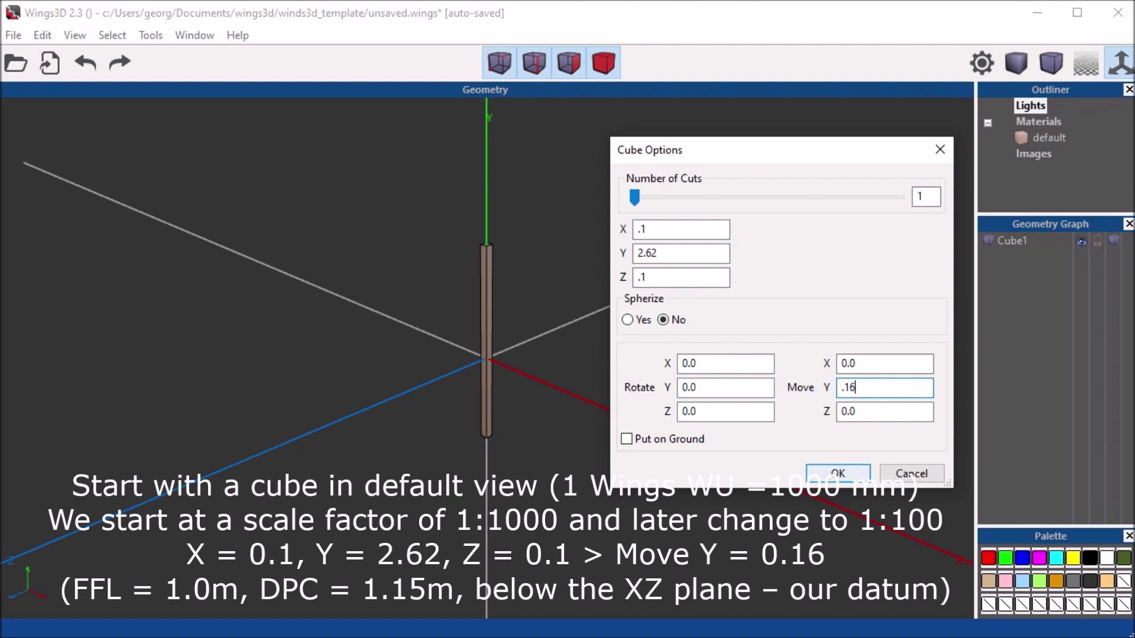
left_click(838, 473)
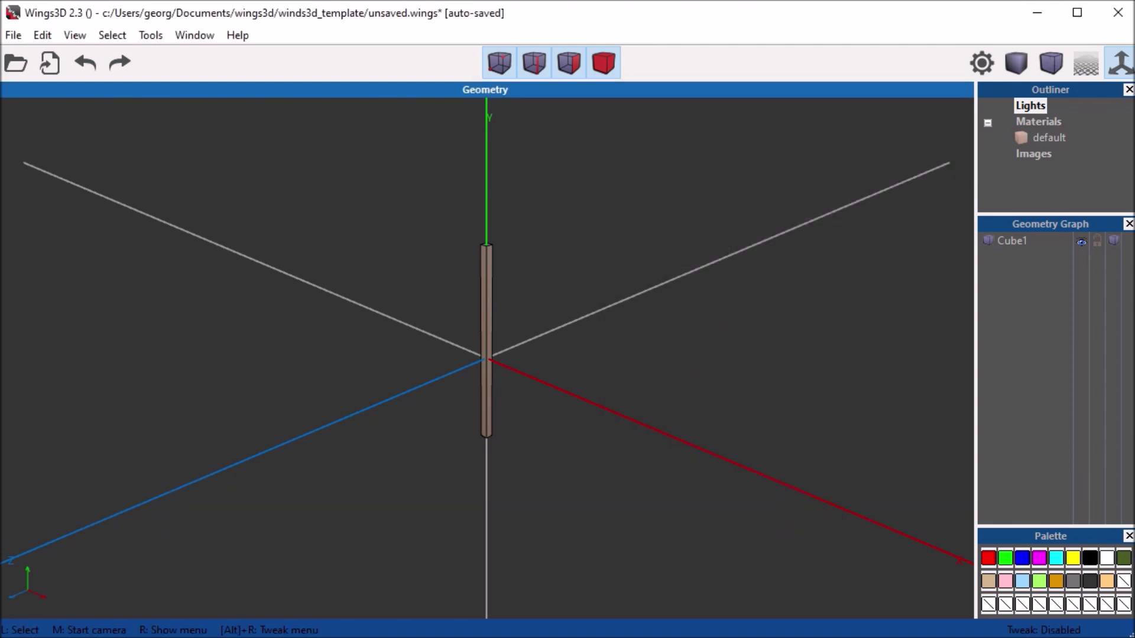
scroll(486, 357, "up", 3)
Rename the Cube1 object to cavity_wall_outer in the Geometry Graph.
scroll(486, 358, "up", 2)
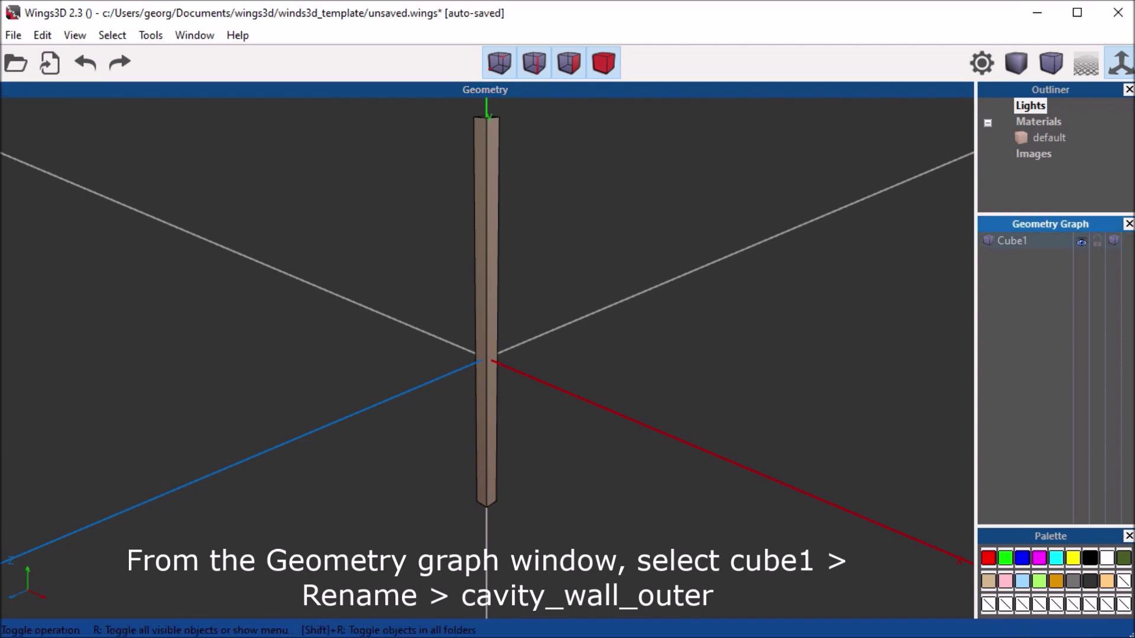
right_click(1014, 241)
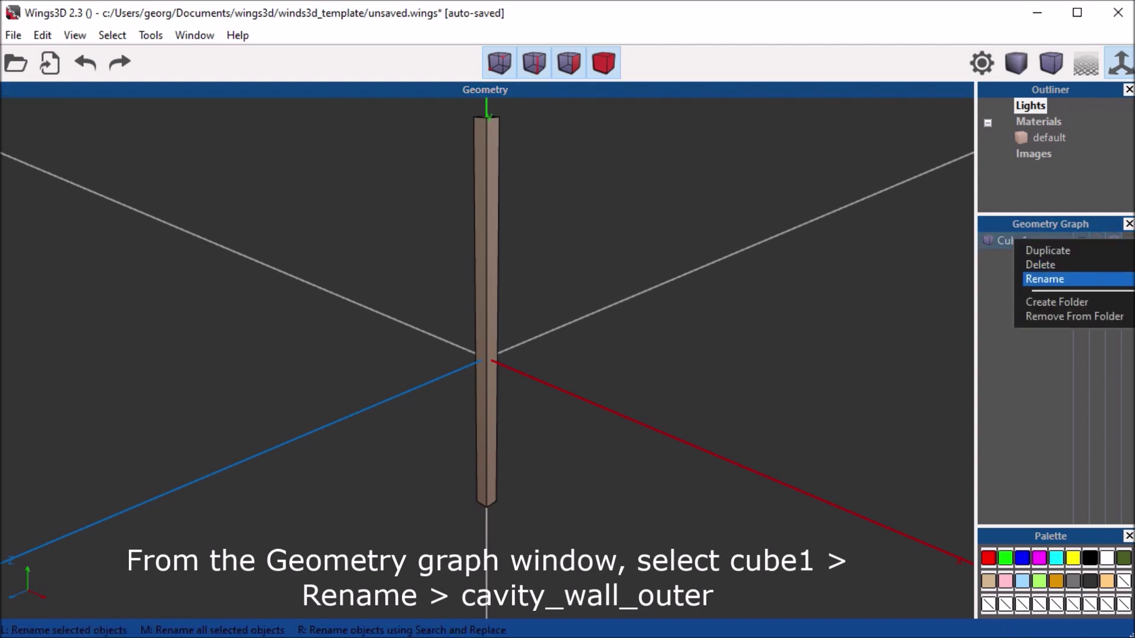
left_click(1044, 279)
key("ctrl+a")
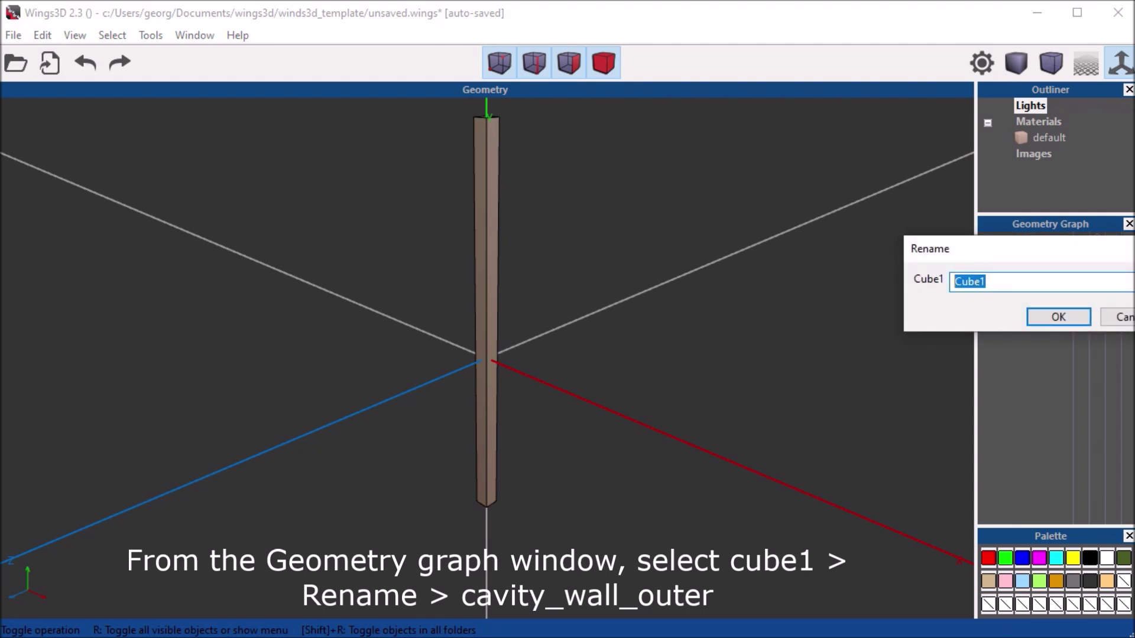
type("cavity_")
type("wall")
type("_outer")
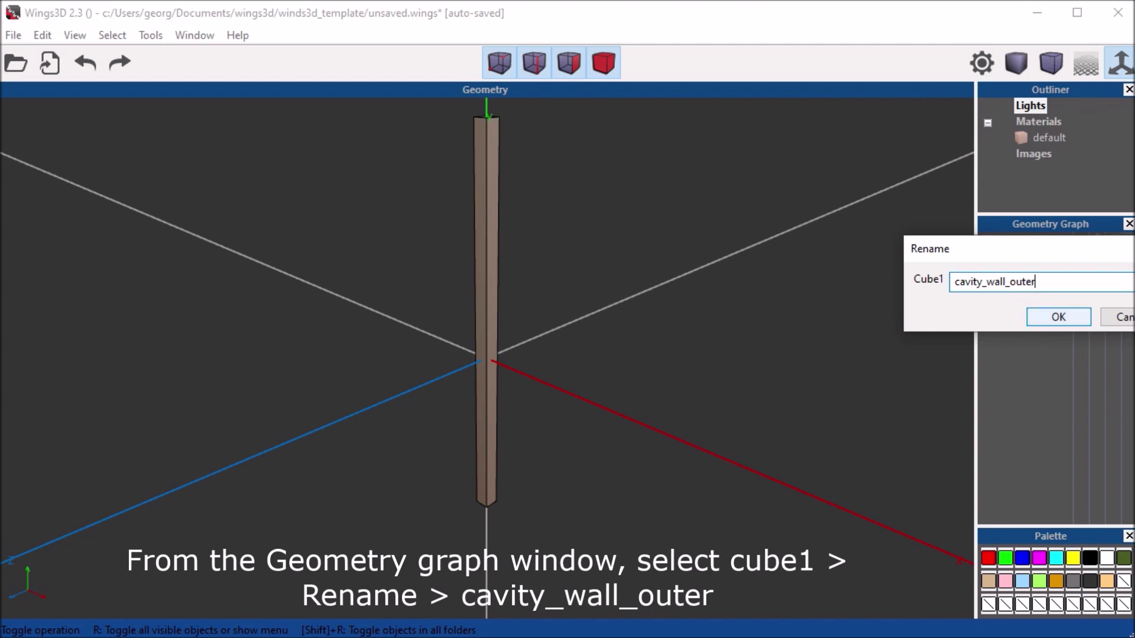
key("Return")
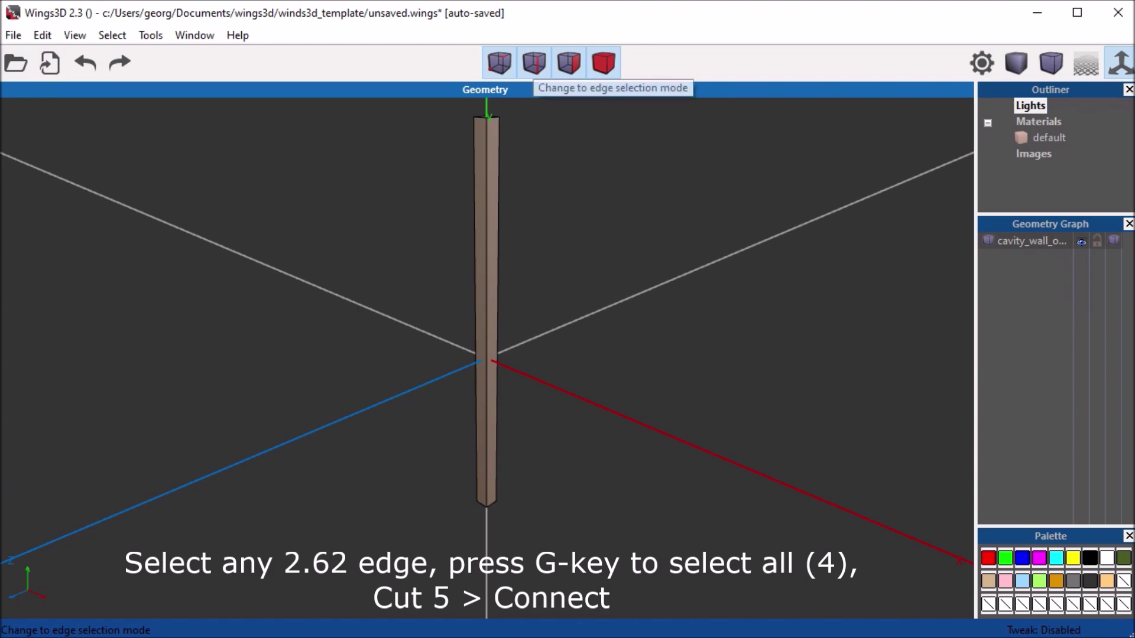
Cut the rod's four 2.62 vertical edges into five segments joined by edge rings.
left_click(534, 62)
left_click(486, 266)
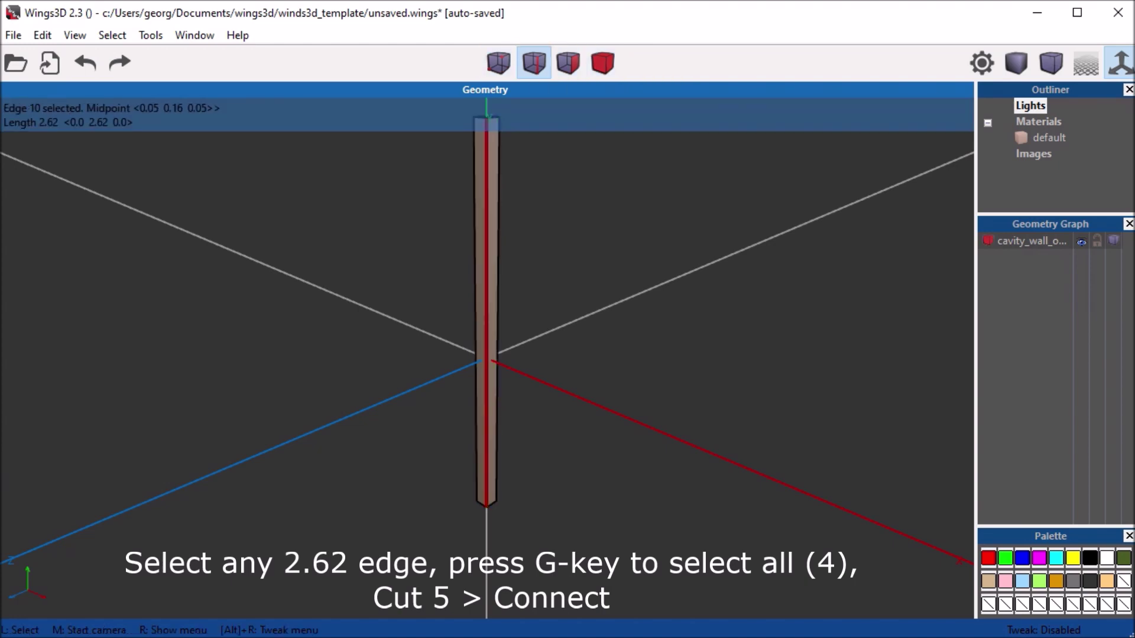
key("g")
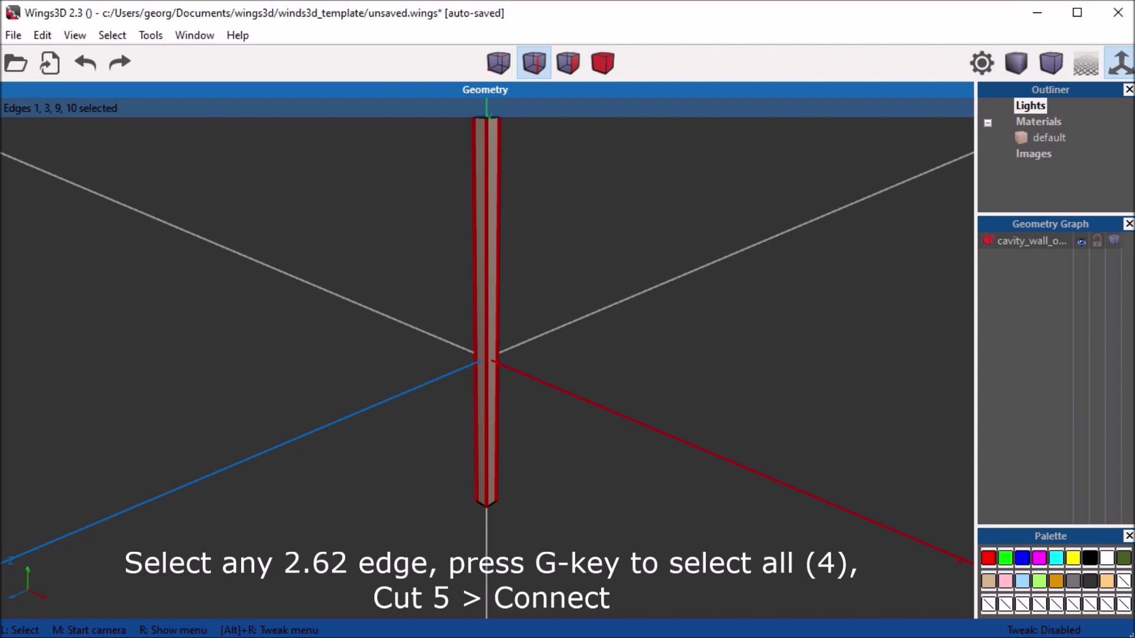
key("5")
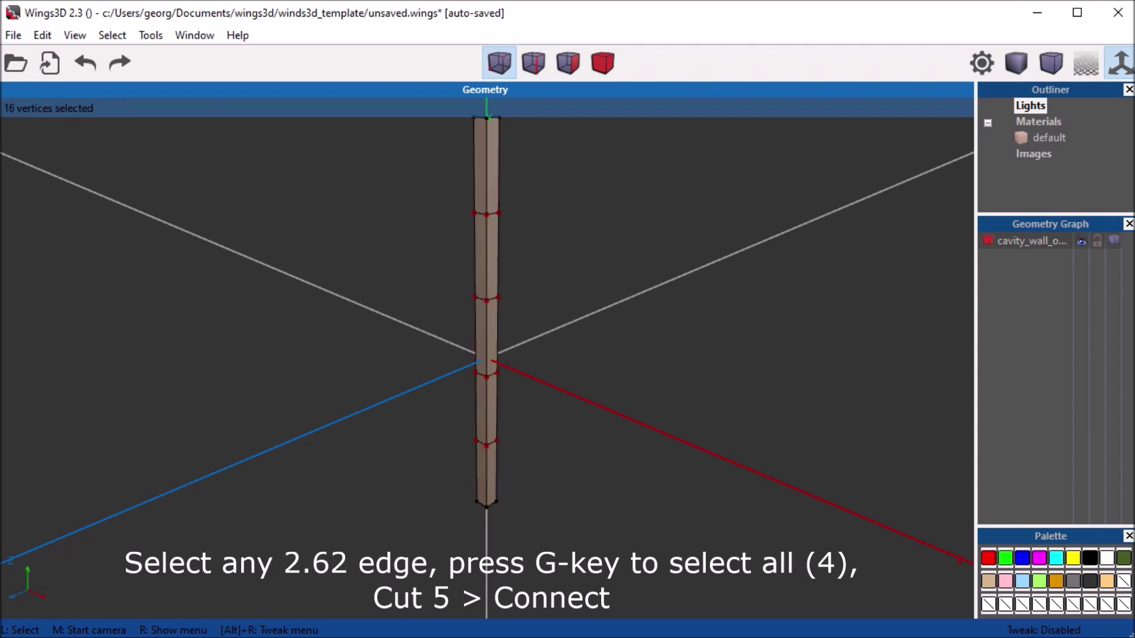
key("space")
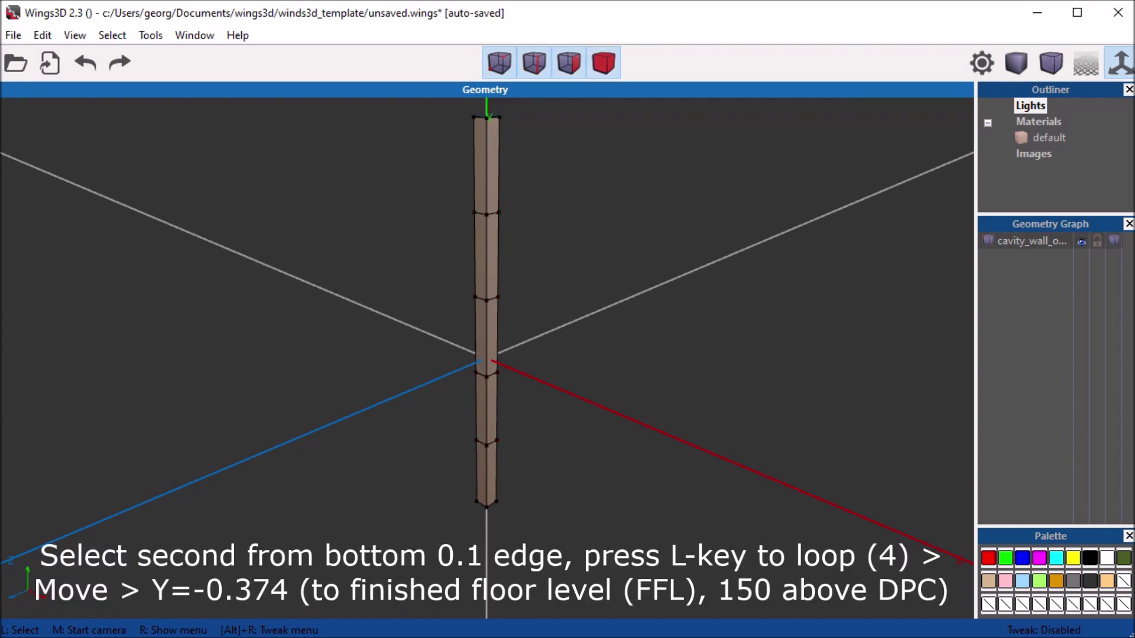
left_click(480, 442)
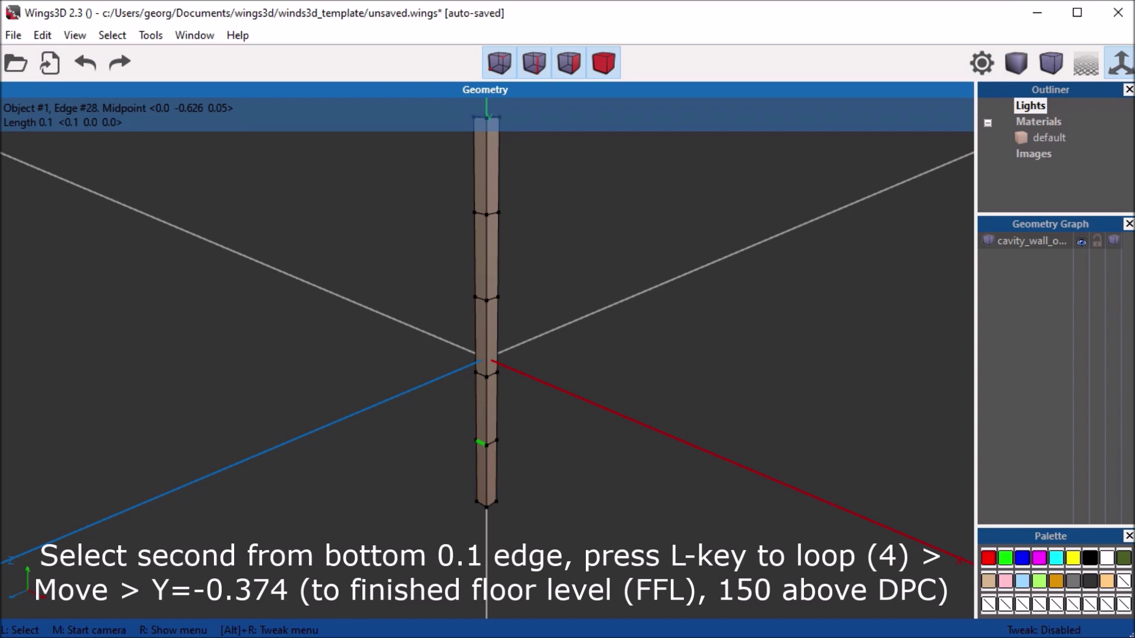
Lower the second-from-bottom edge ring by 0.374 along Y to finished floor level.
left_click(481, 442)
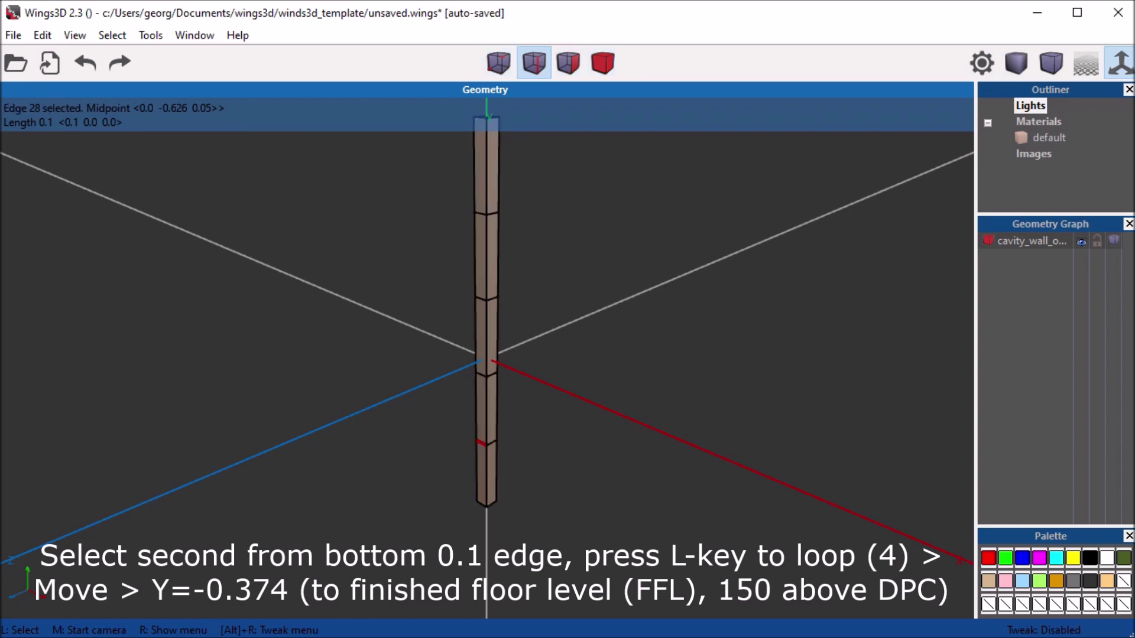
key("l")
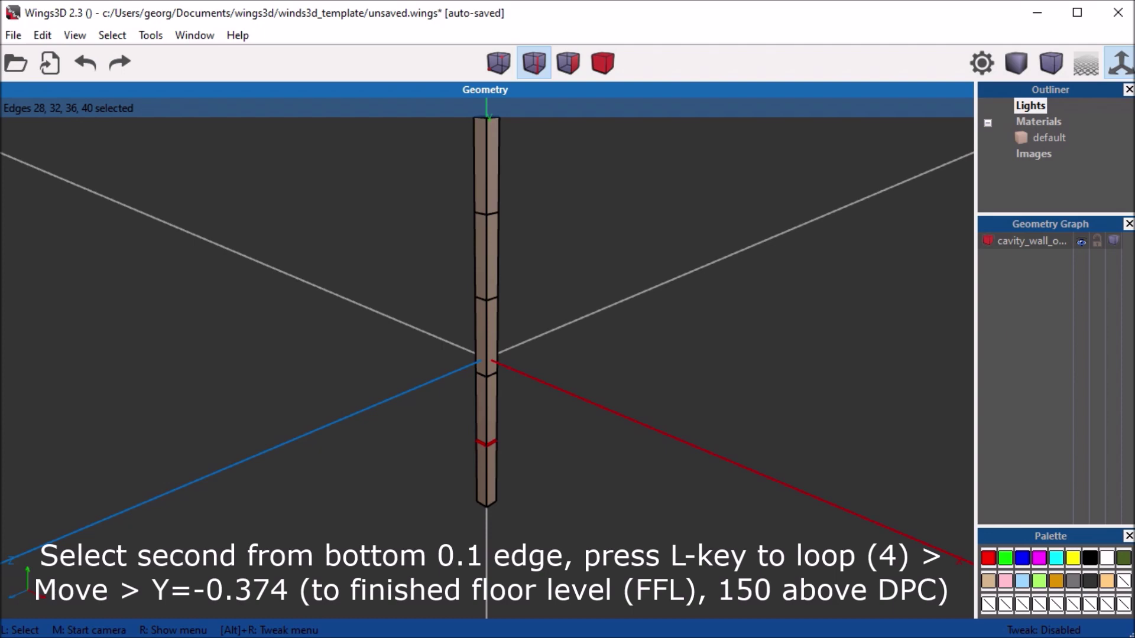
right_click(797, 330)
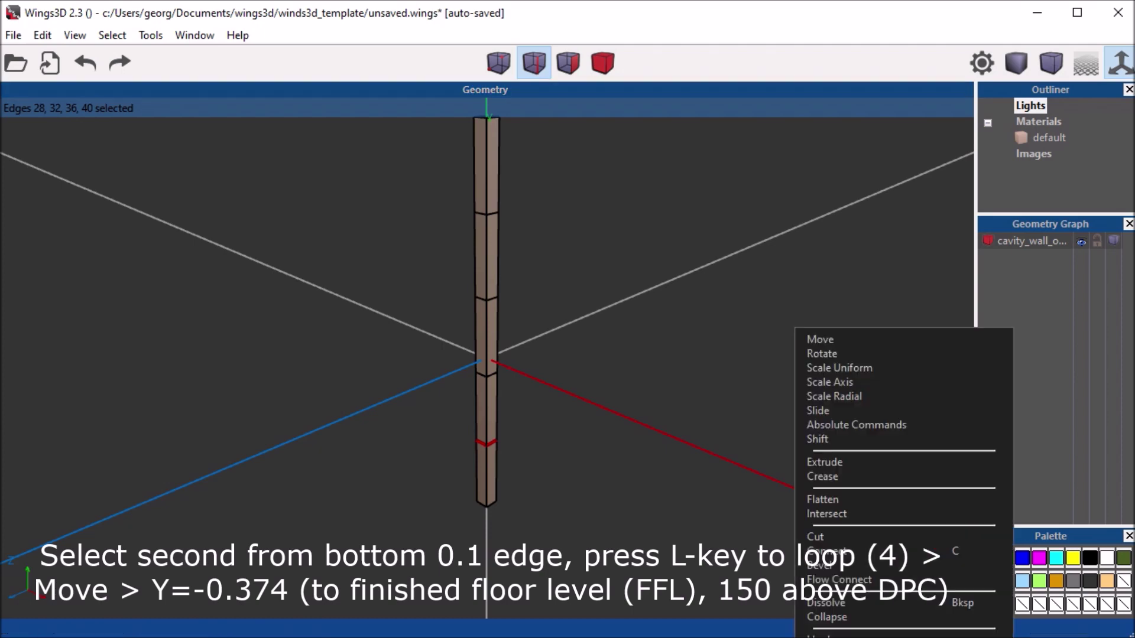
left_click(835, 340)
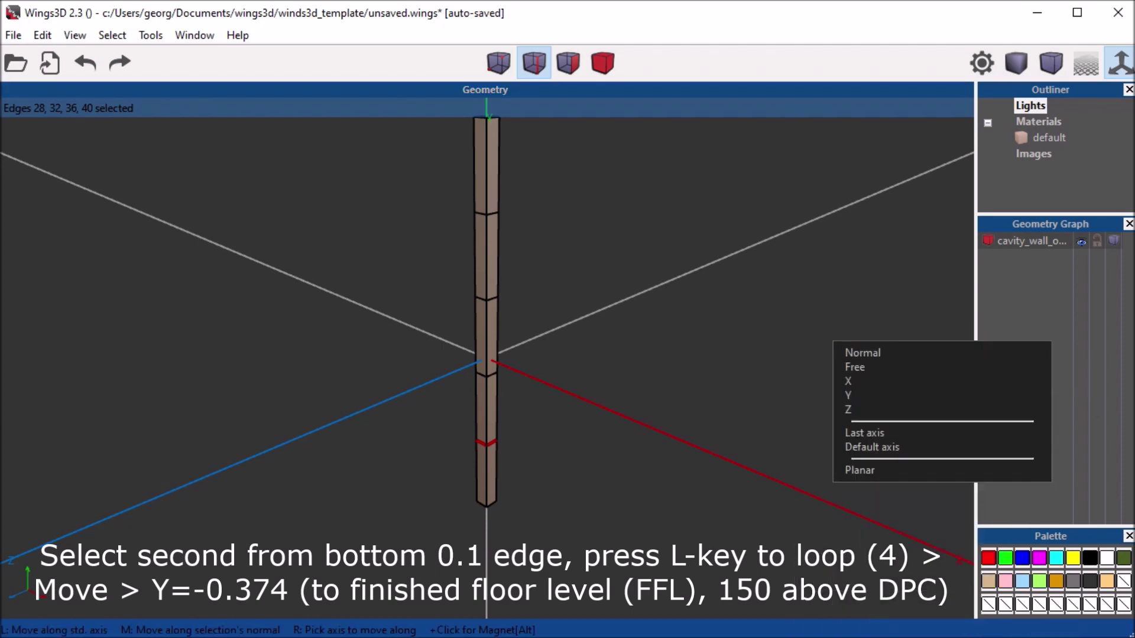
left_click(862, 395)
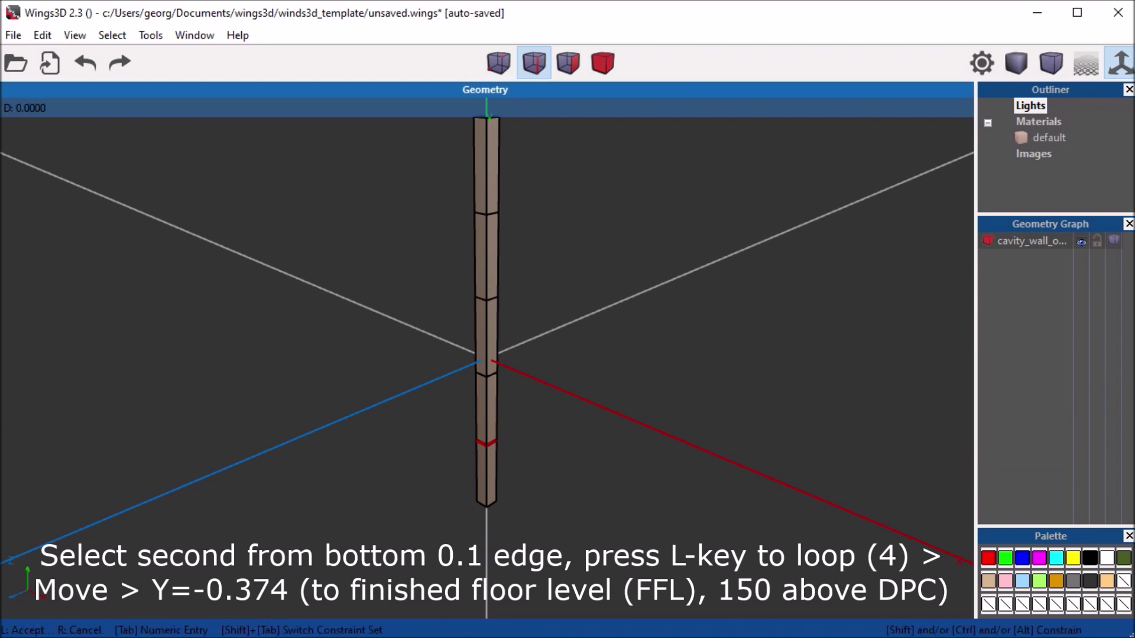
key("Tab")
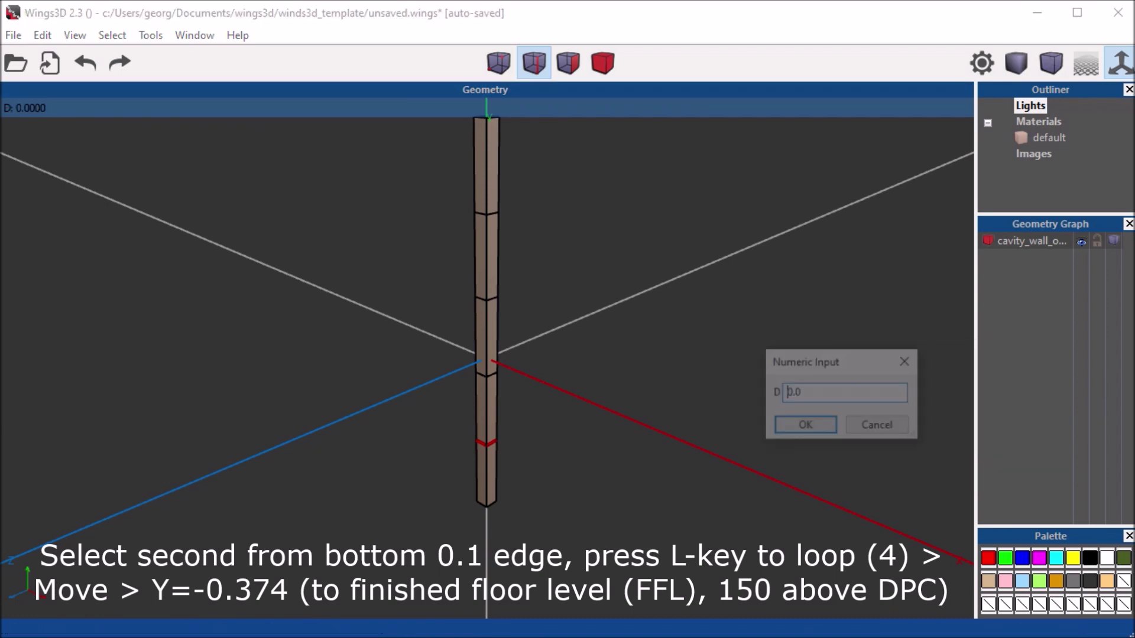
key("ctrl+a")
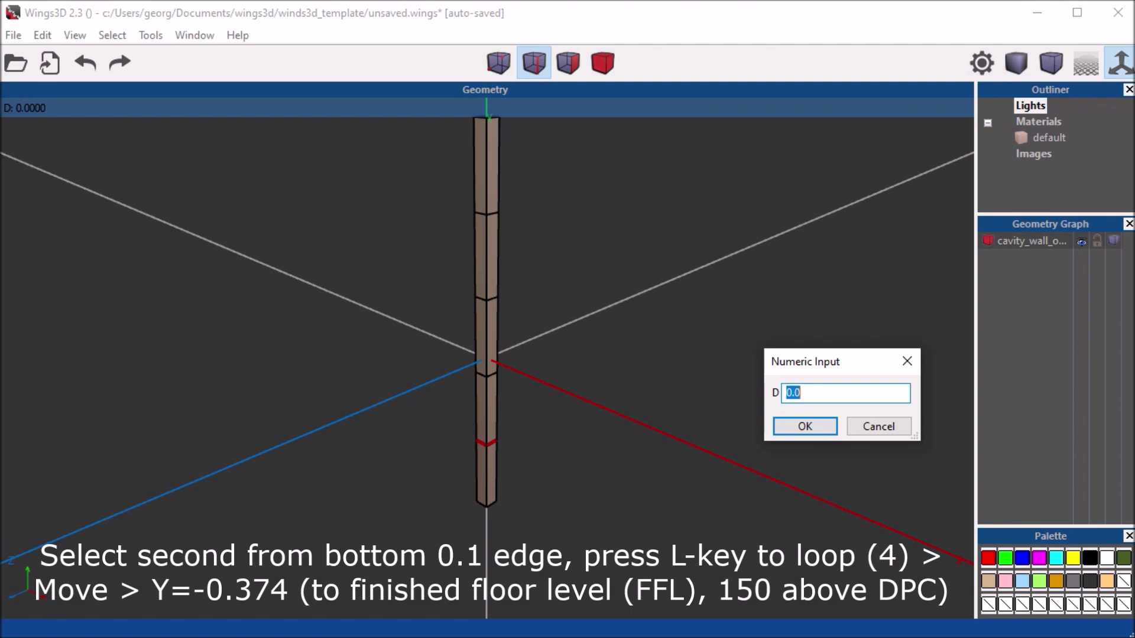
type("-.")
type("374")
key("Return")
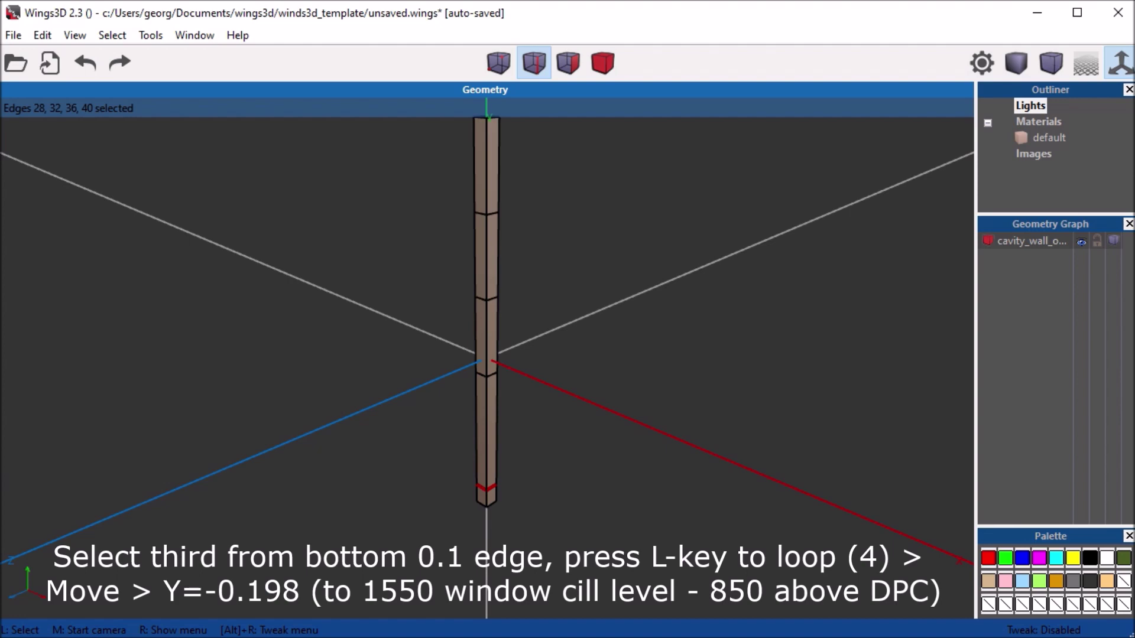
Move the third-from-bottom edge ring down 0.198 along Y for the 1550 window cill.
key("space")
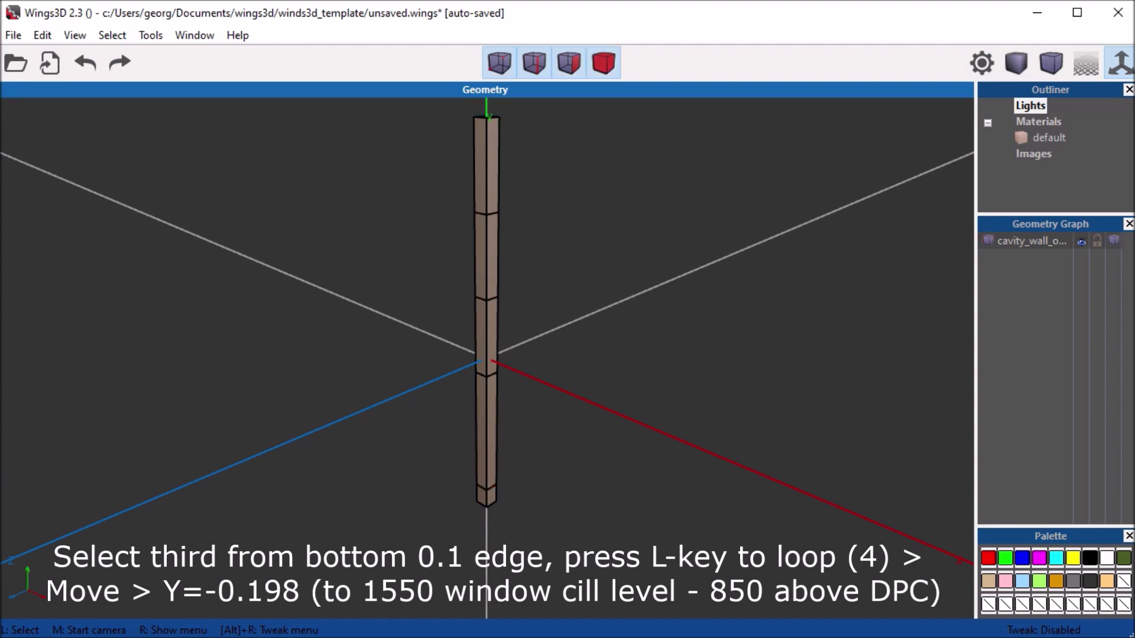
key("2")
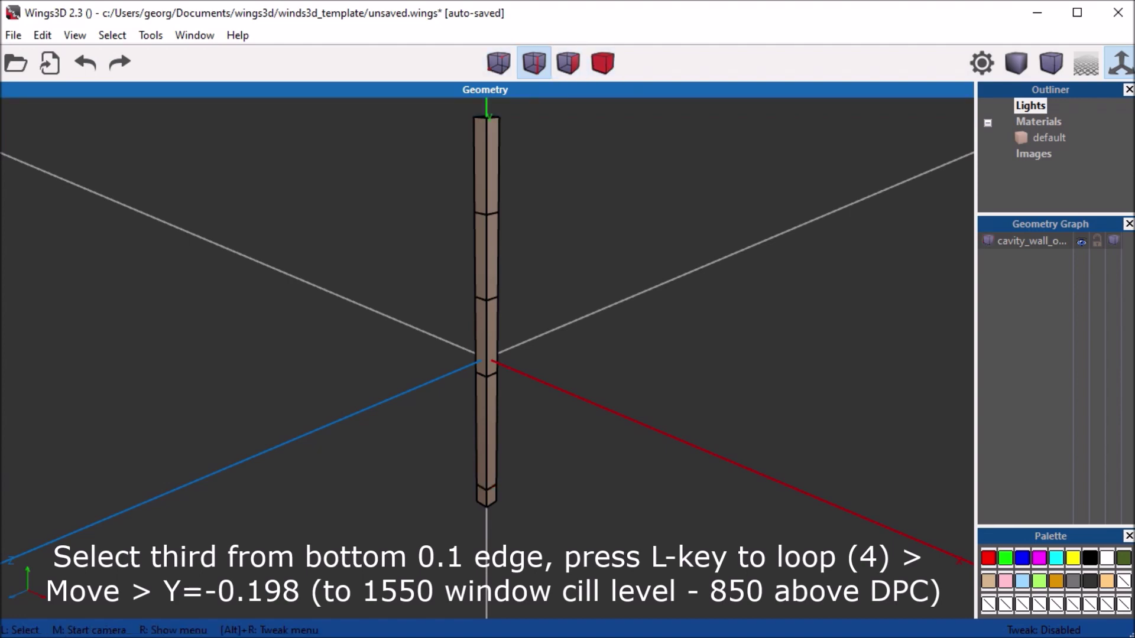
left_click(492, 373)
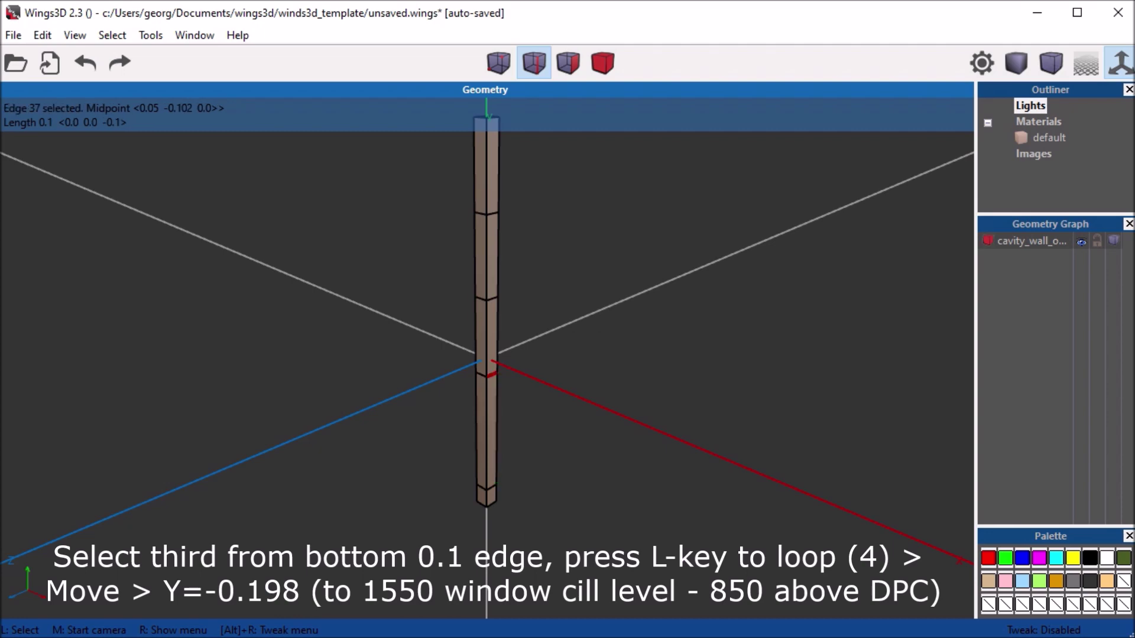
key("l")
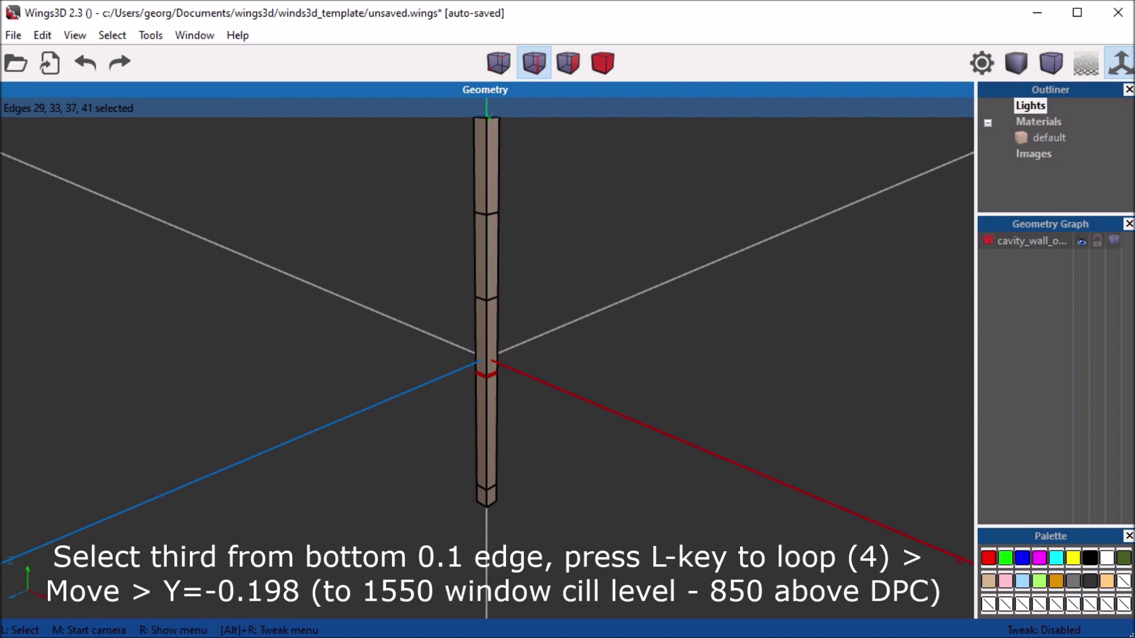
right_click(760, 322)
left_click(775, 327)
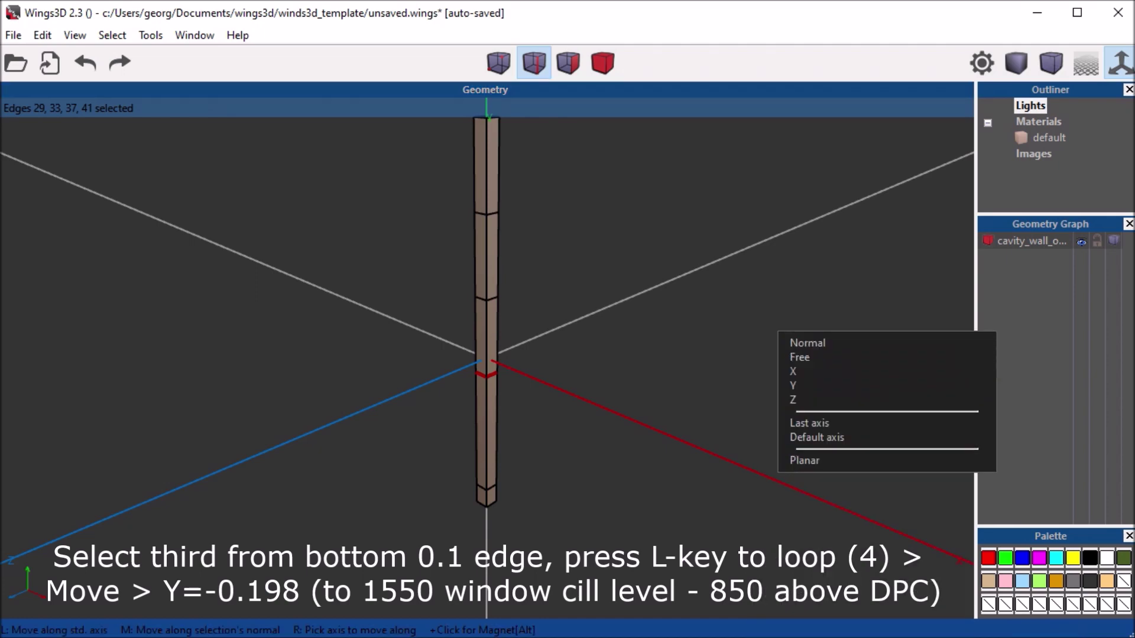
left_click(816, 385)
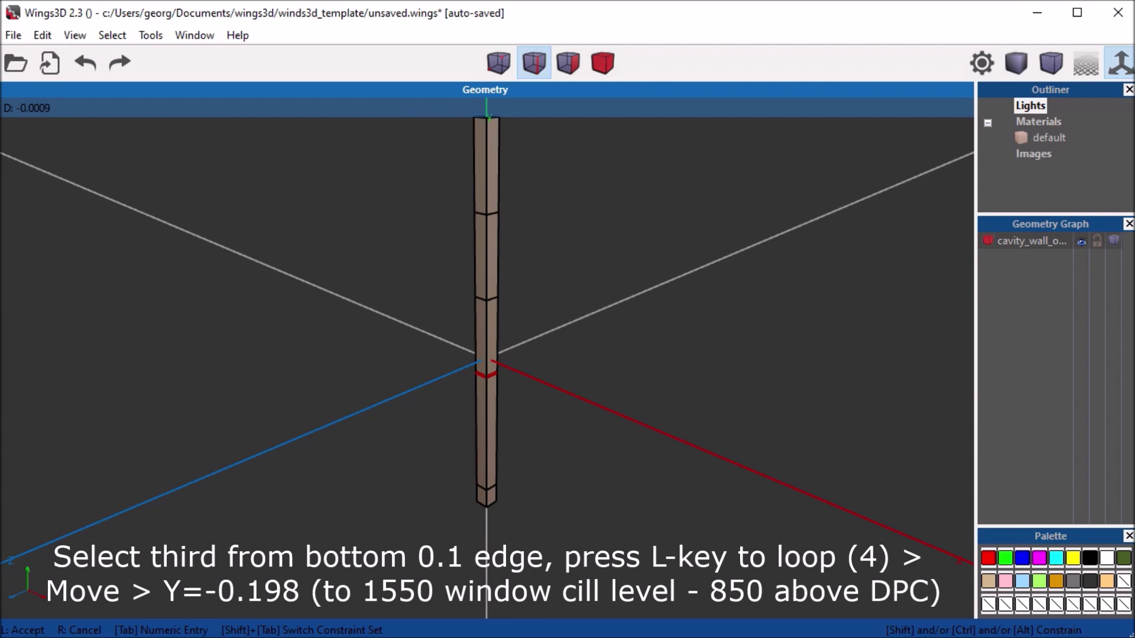
key("Tab")
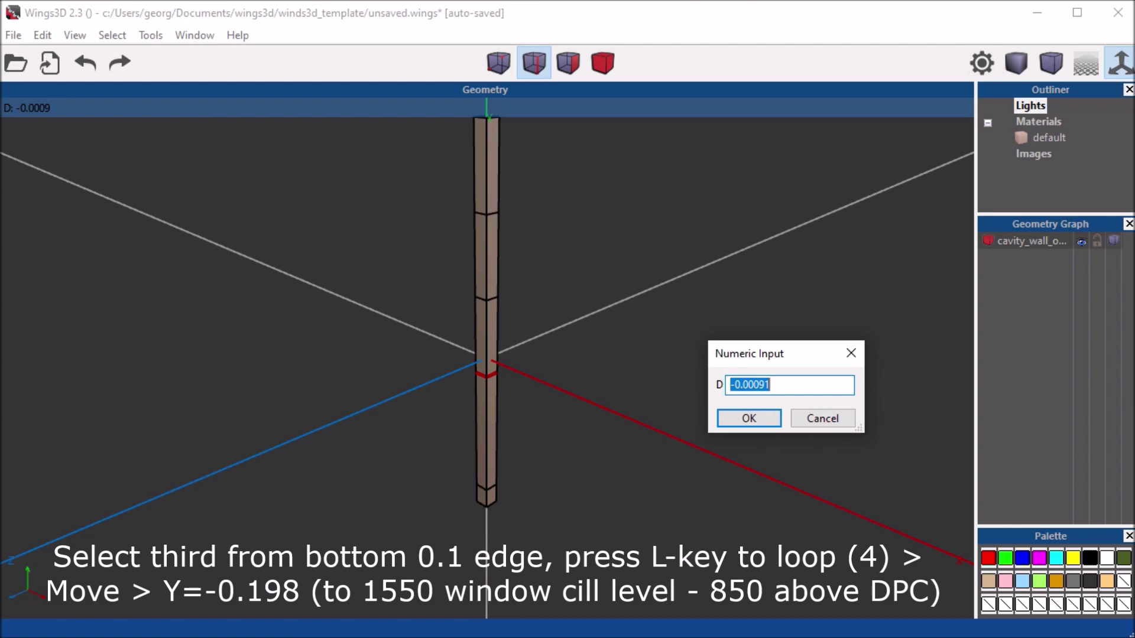
type("-.198")
key("Return")
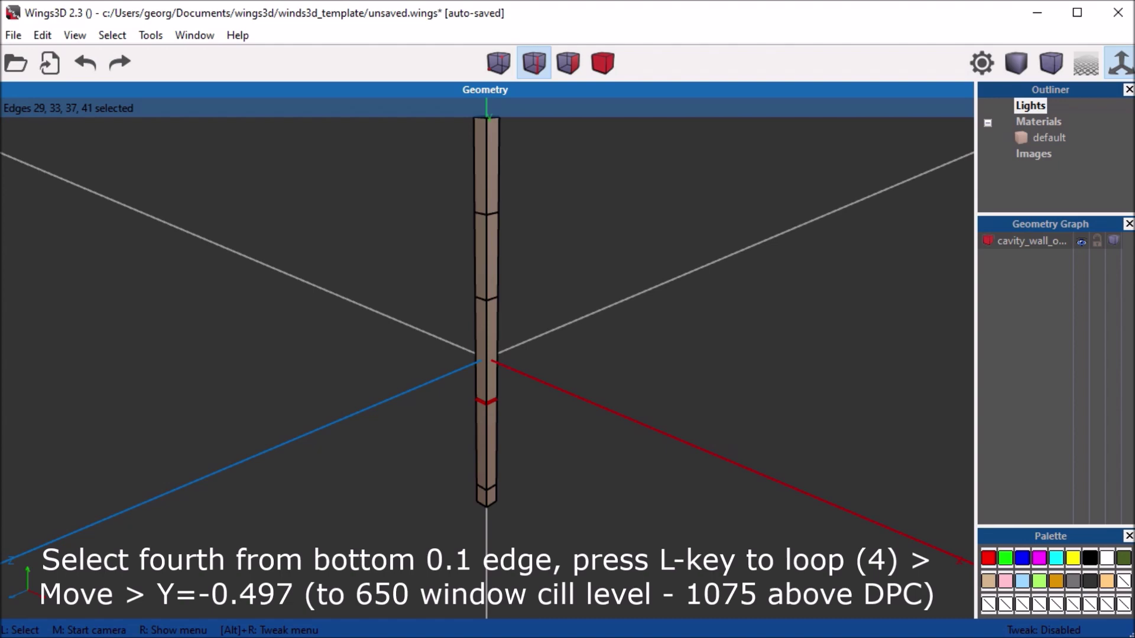
Move the fourth-from-bottom edge ring down 0.497 along Y for the 650 window cill.
key("space")
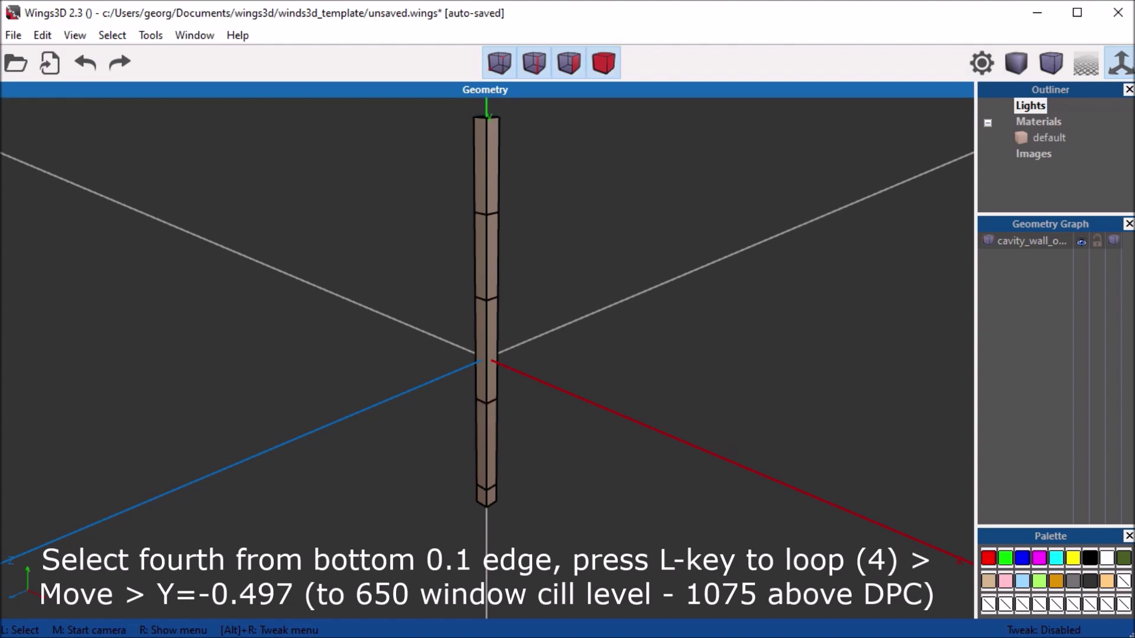
key("2")
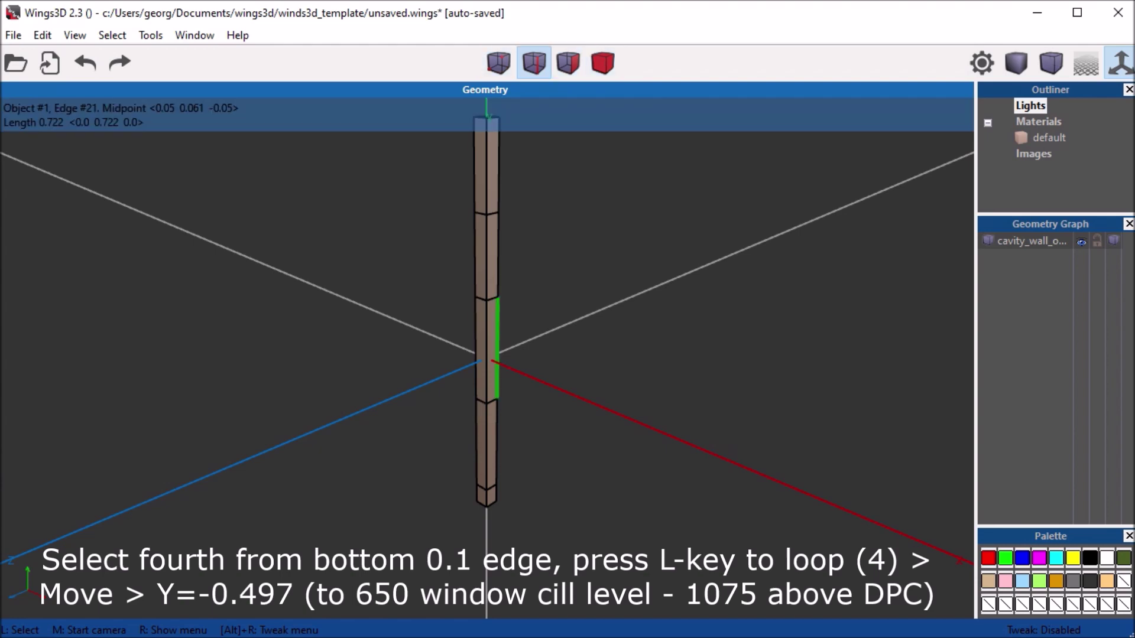
left_click(492, 299)
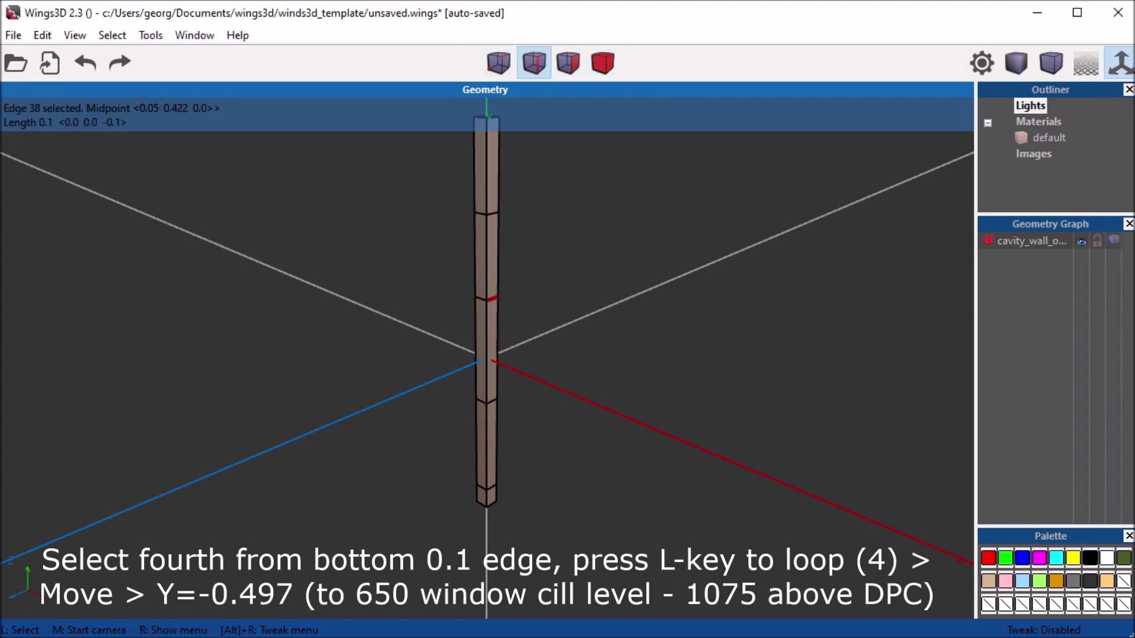
key("l")
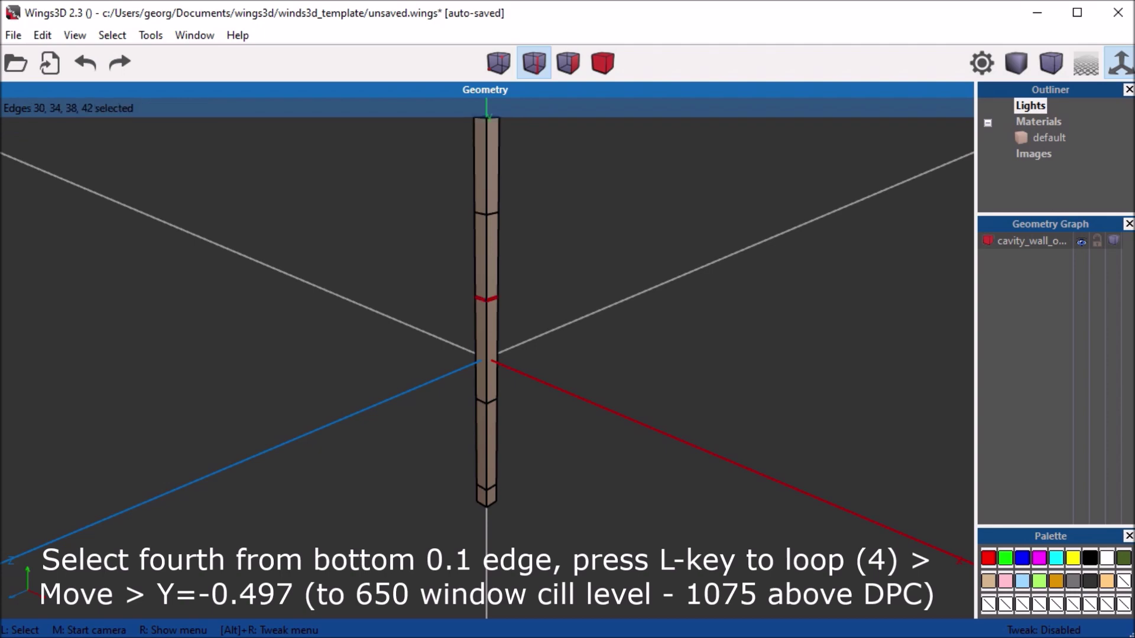
right_click(743, 182)
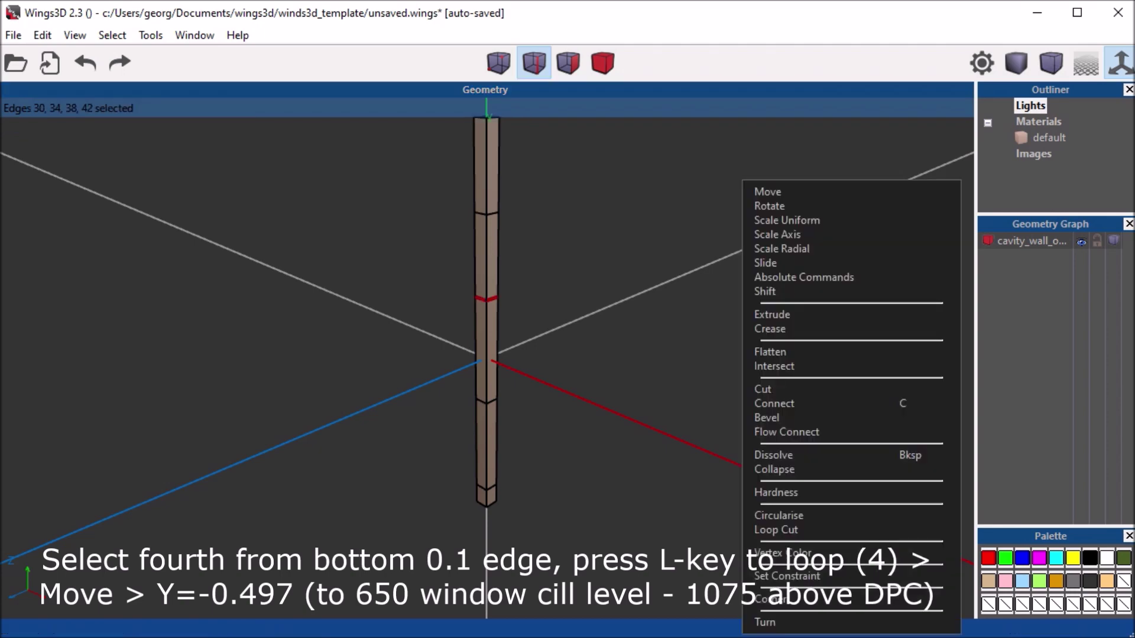
left_click(768, 188)
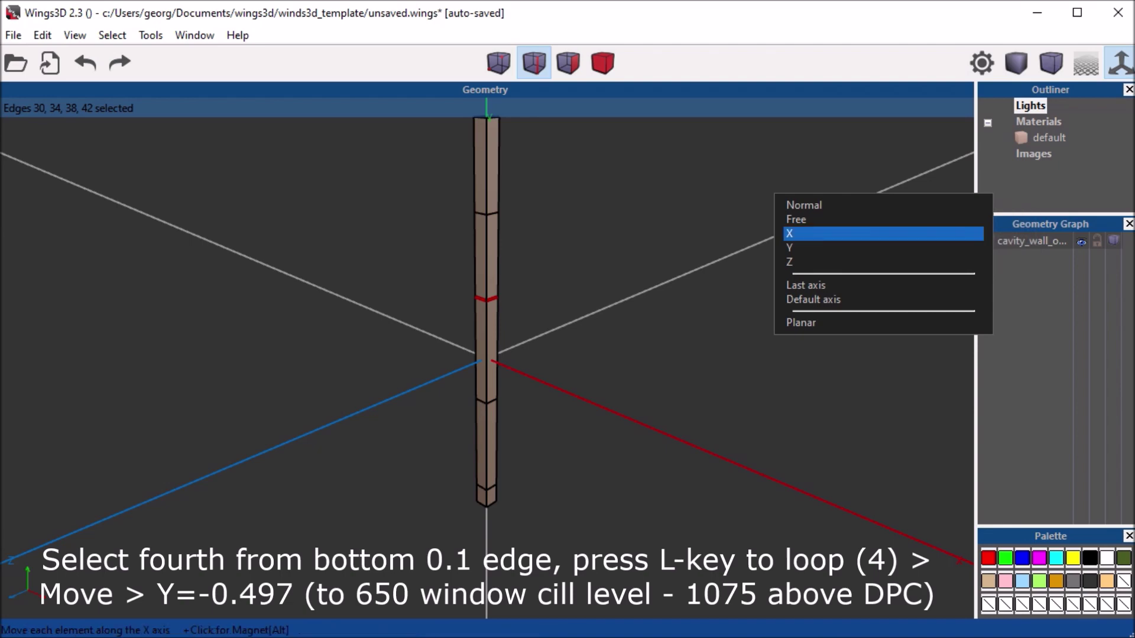
left_click(792, 247)
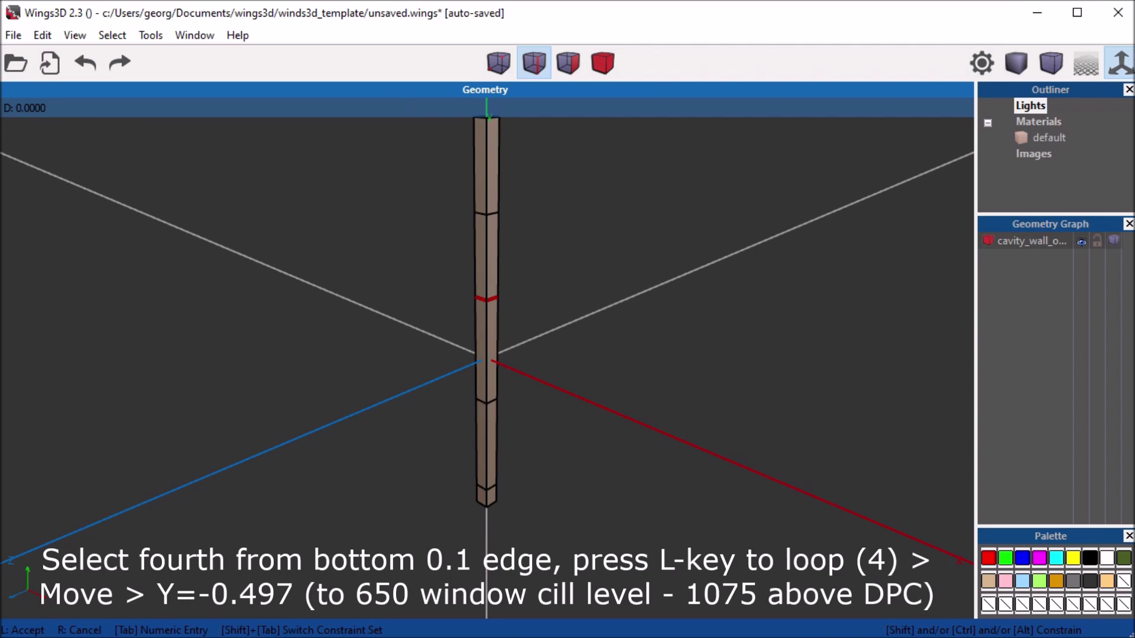
key("Tab")
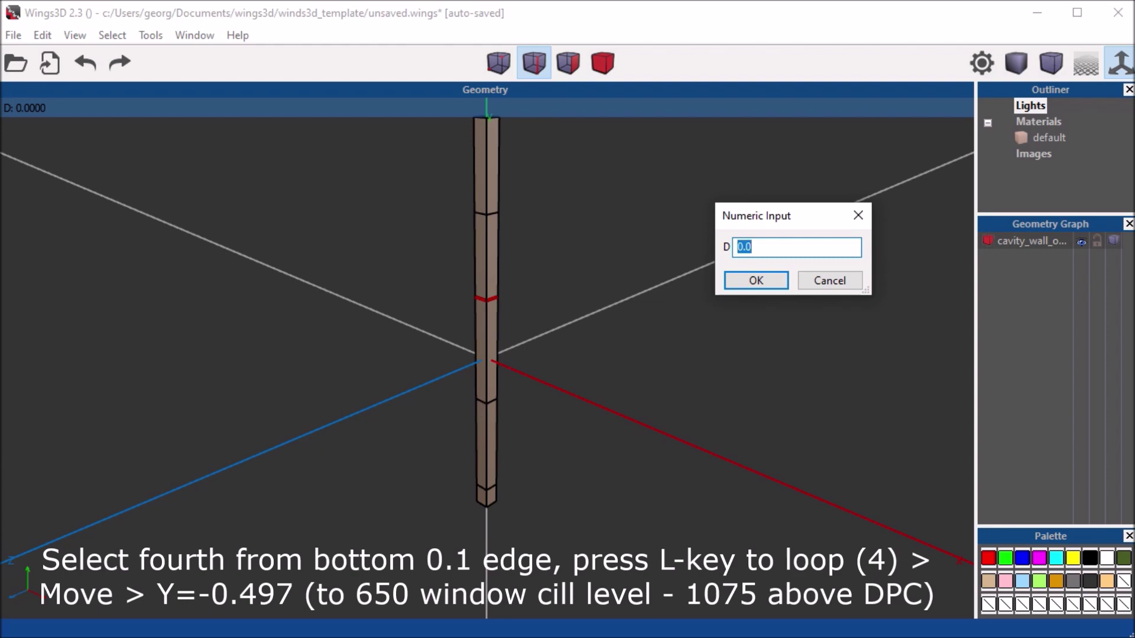
type("-")
type(".497")
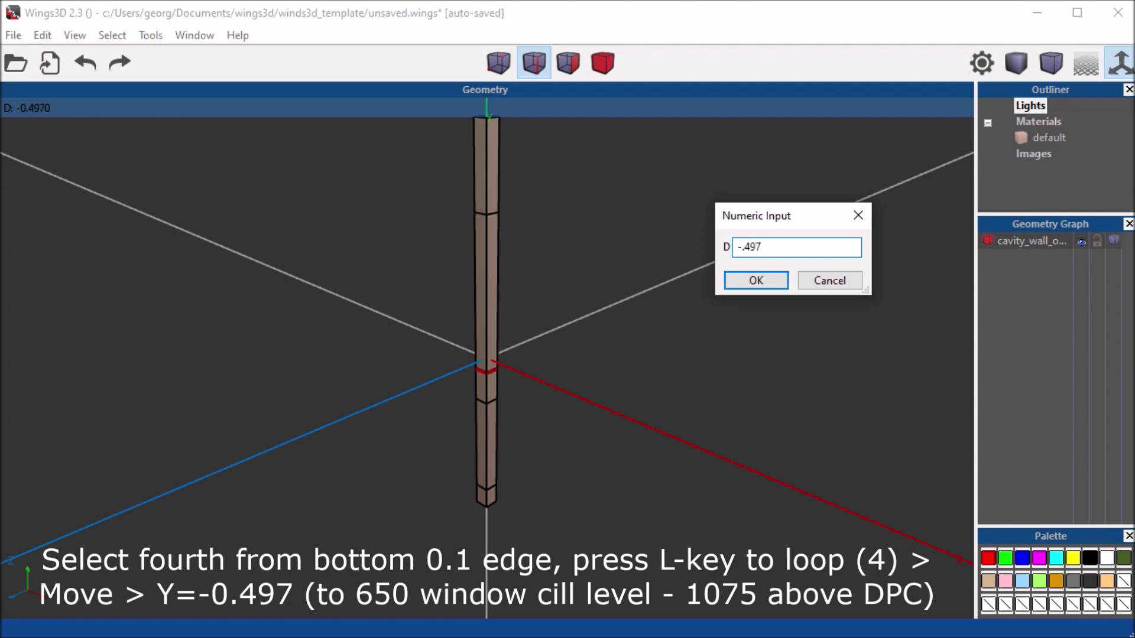
key("Return")
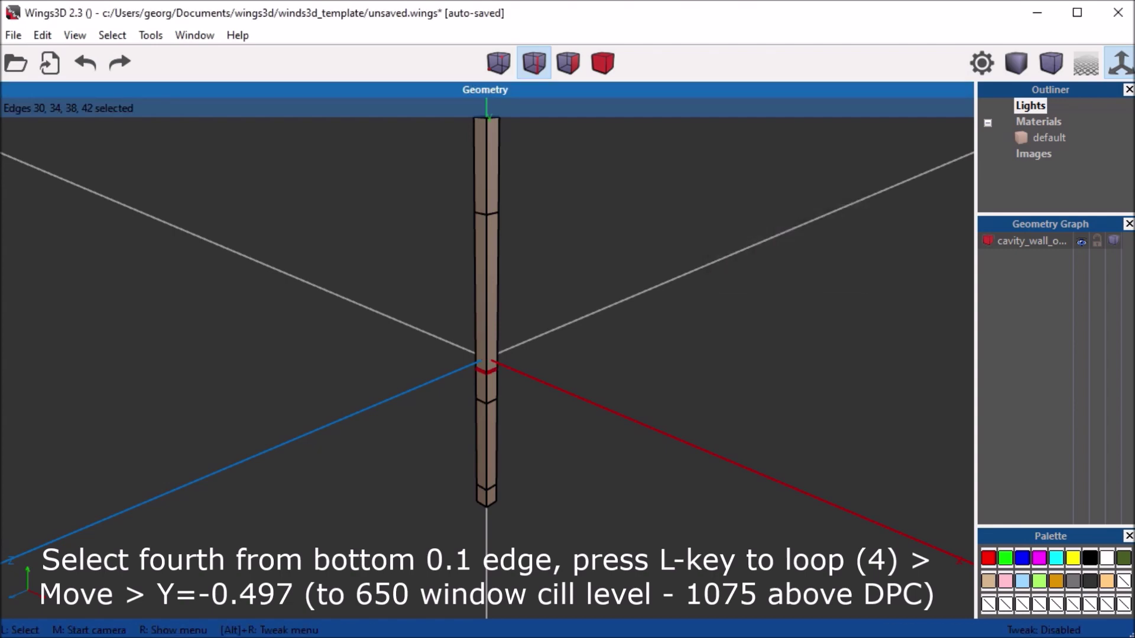
key("space")
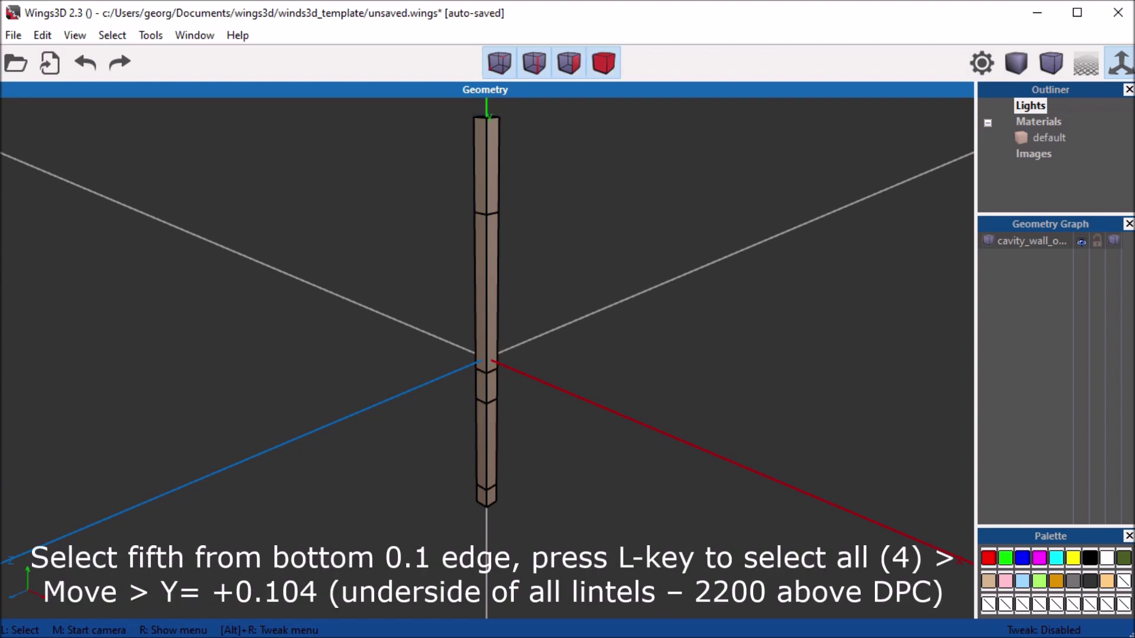
Raise the fifth-from-bottom edge ring 0.104 along Y to the lintel underside level.
key("2")
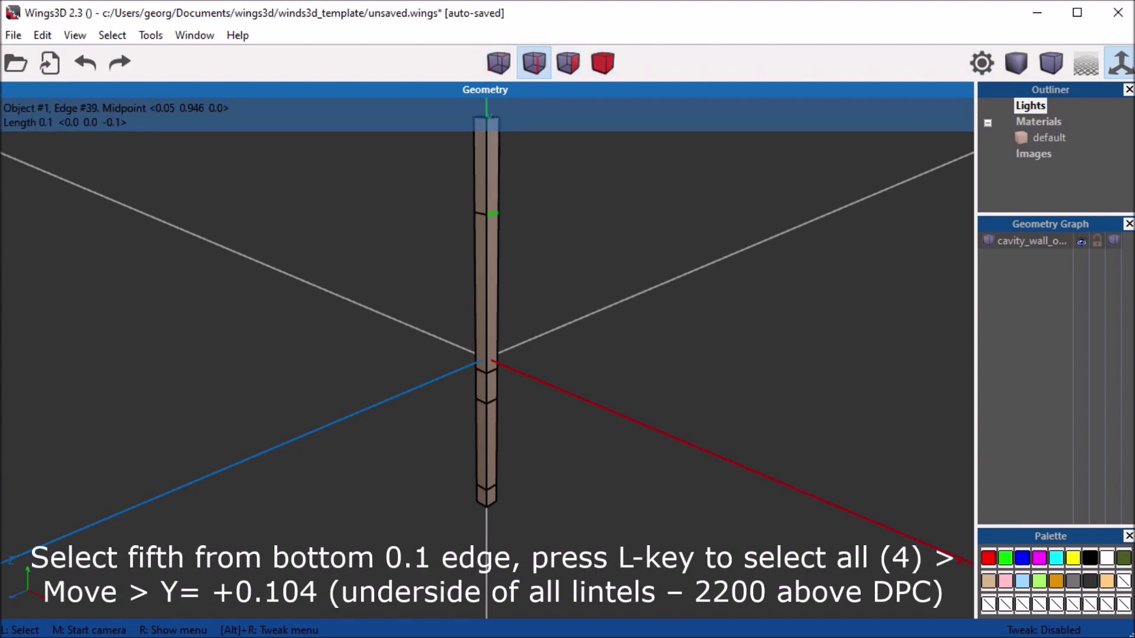
left_click(494, 213)
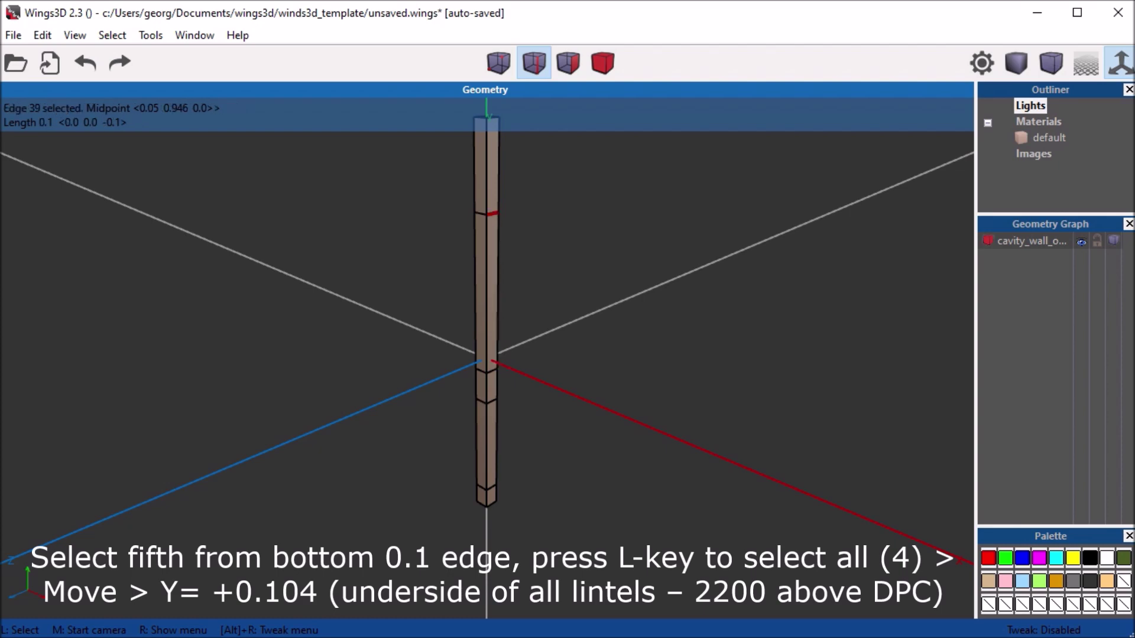
key("l")
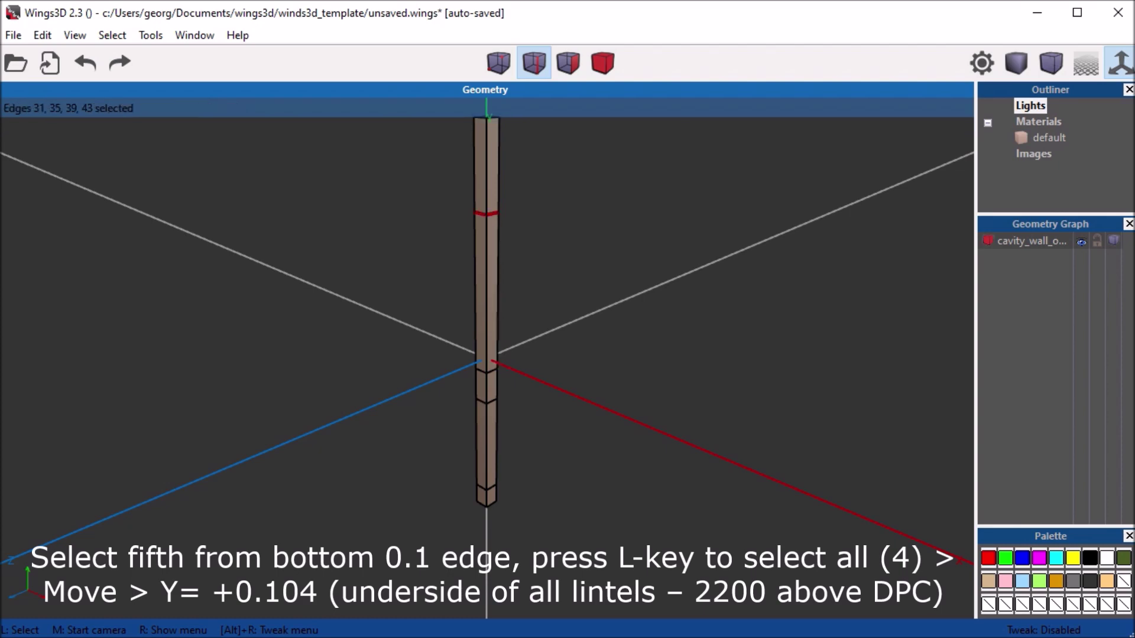
key("Tab")
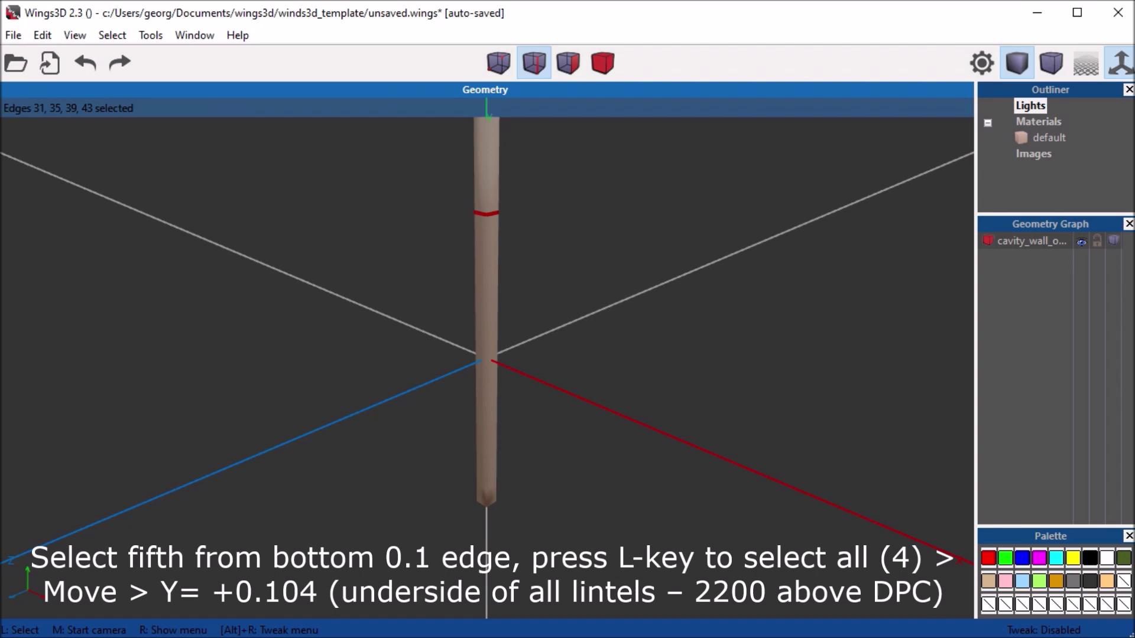
key("Tab")
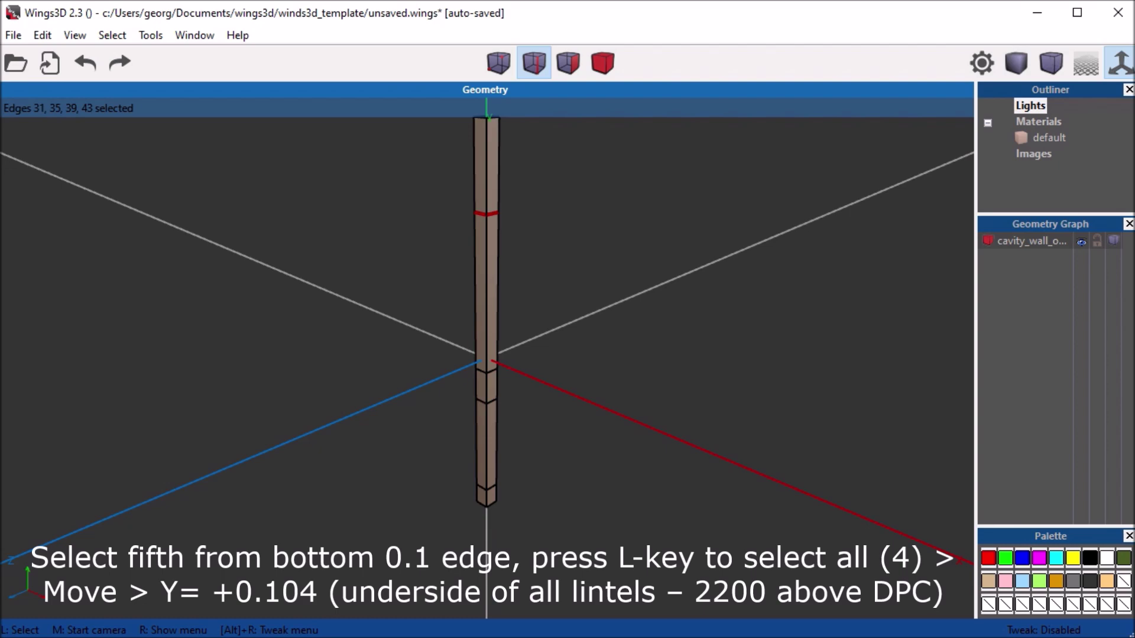
right_click(738, 219)
left_click(768, 221)
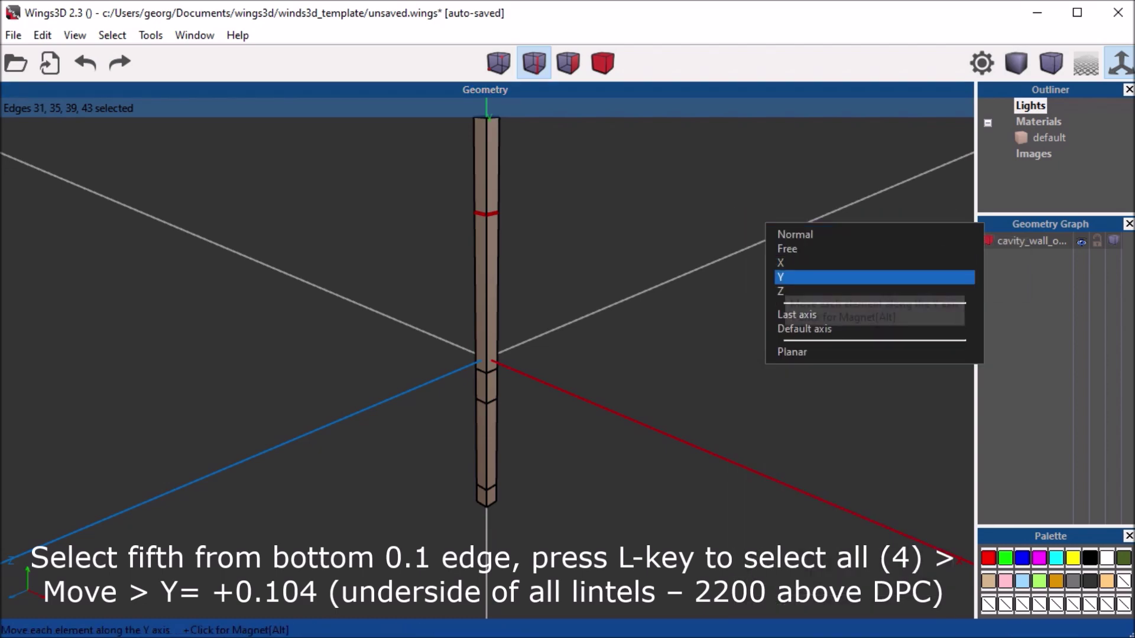
left_click(791, 277)
key("Tab")
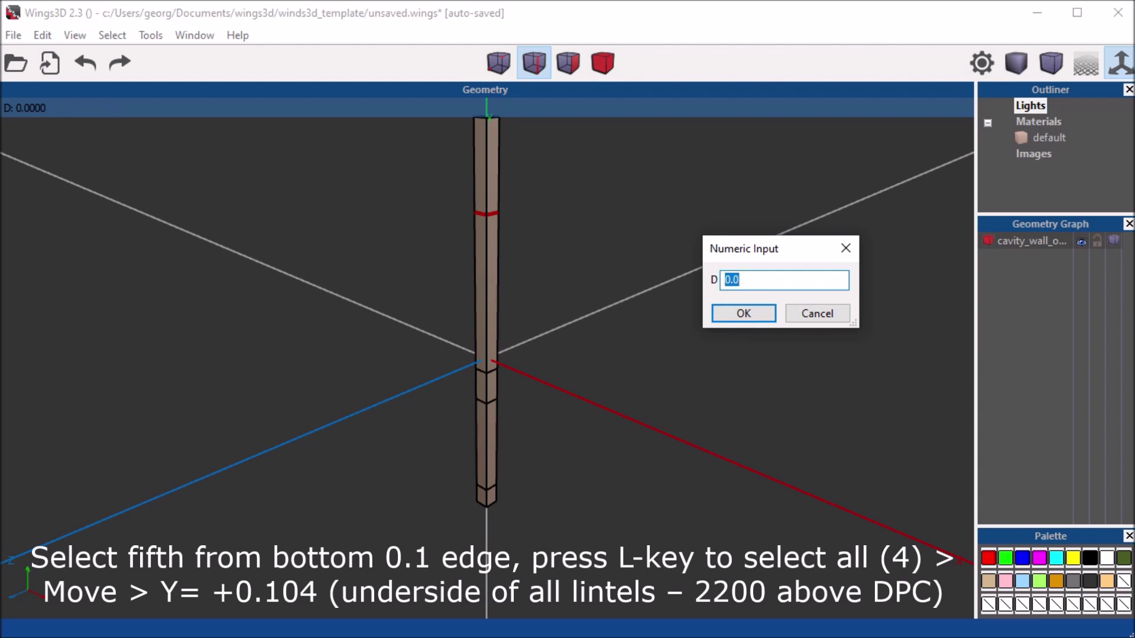
type(".104")
key("Return")
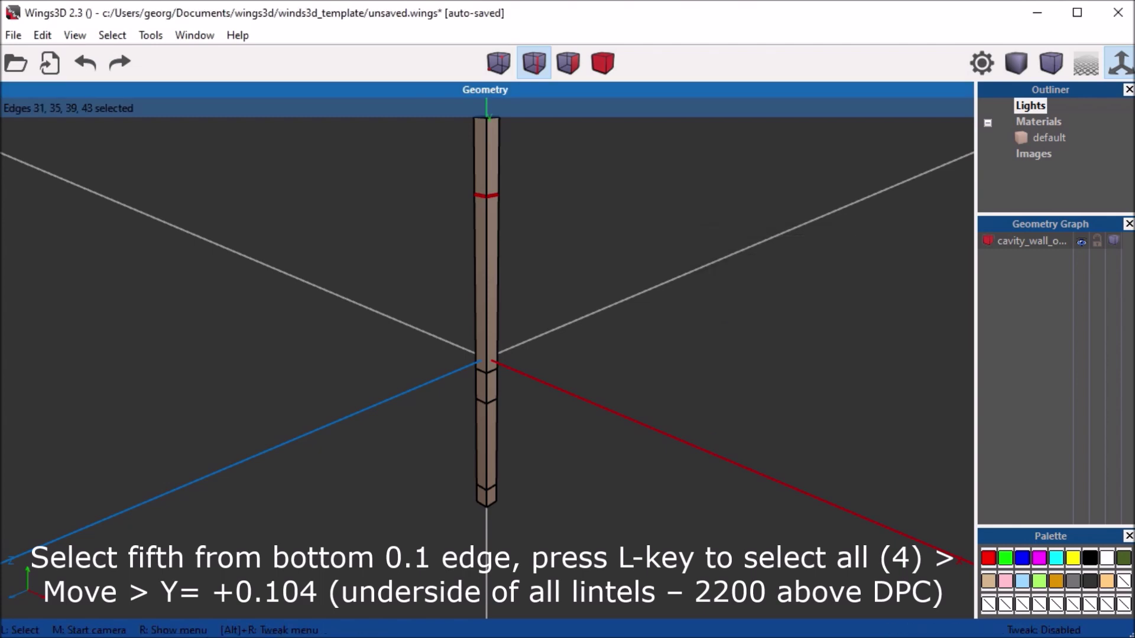
key("space")
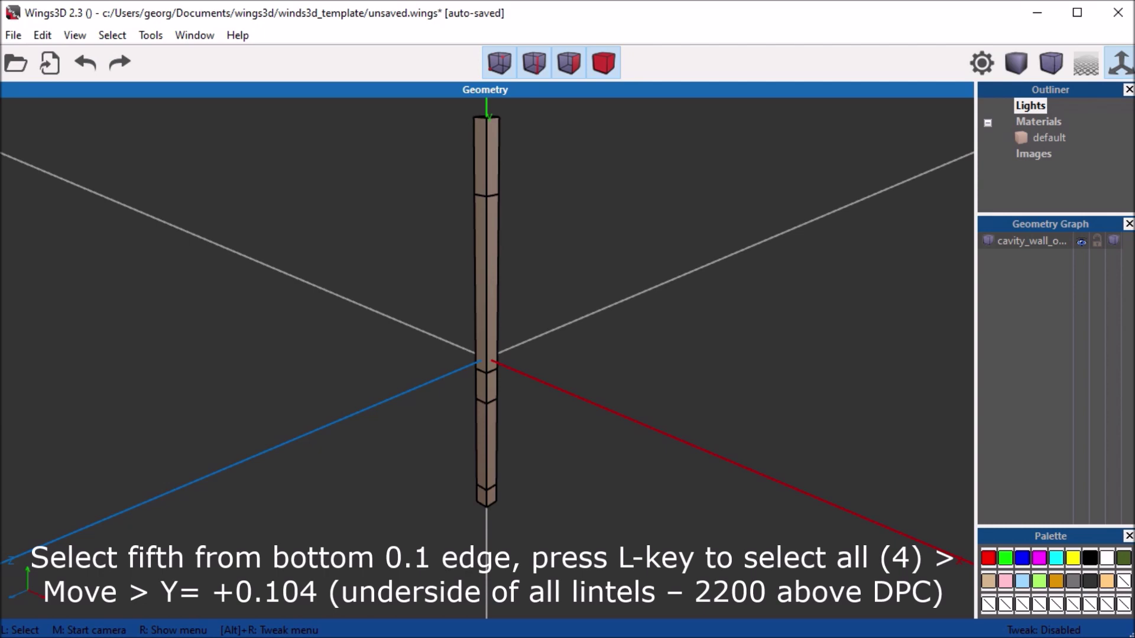
key("2")
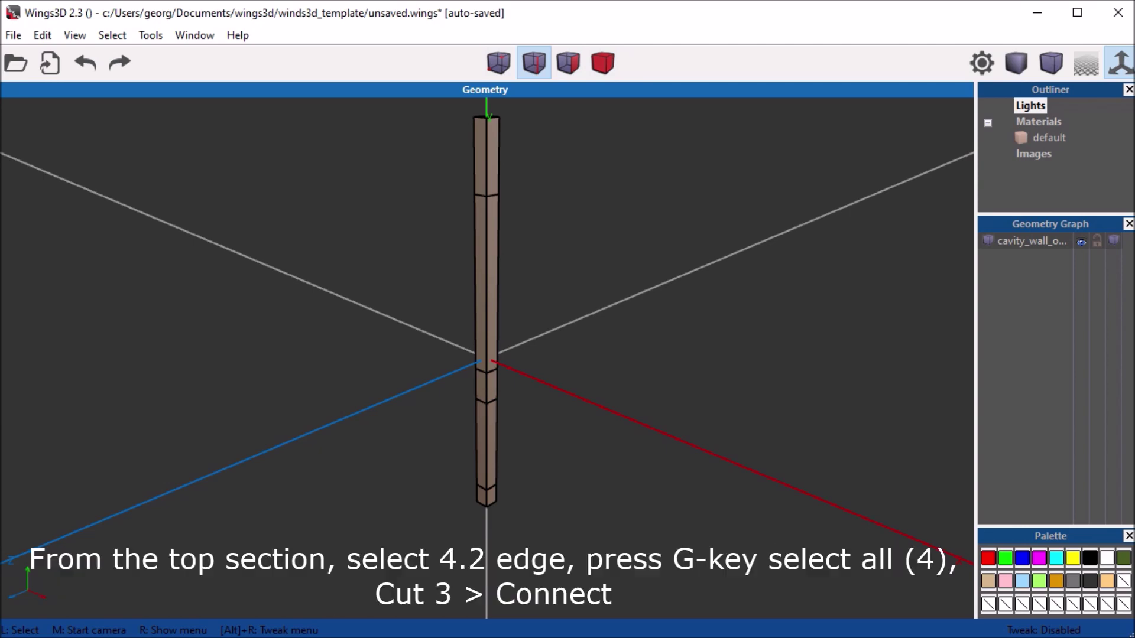
Cut the four top-section vertical edges into three, connected by two new edge rings.
left_click(487, 157)
left_click(486, 157)
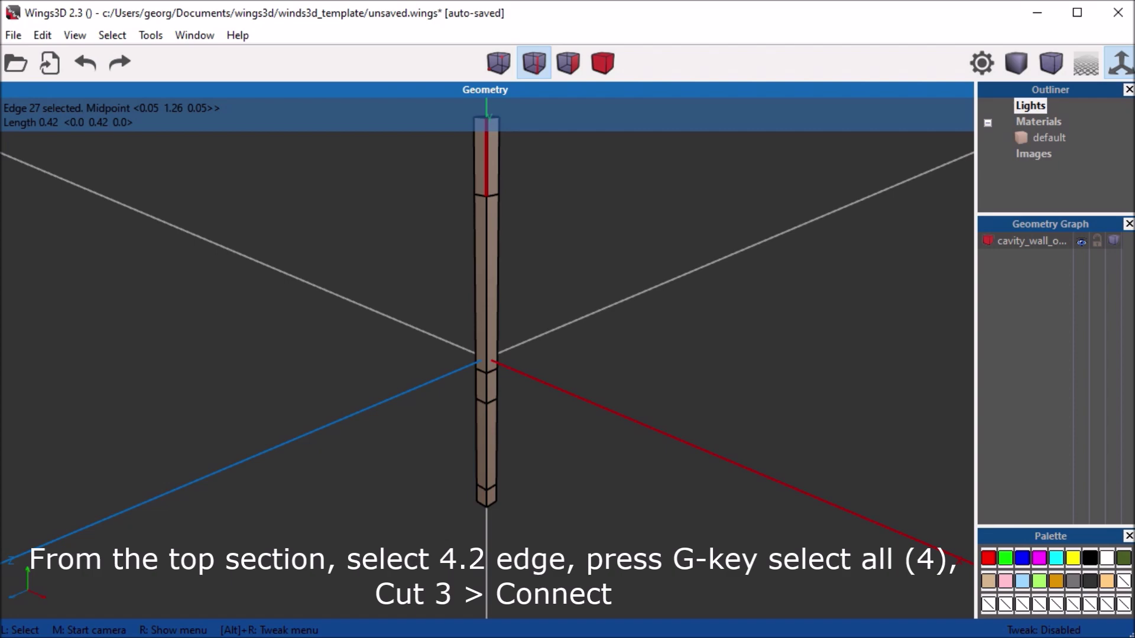
key("g")
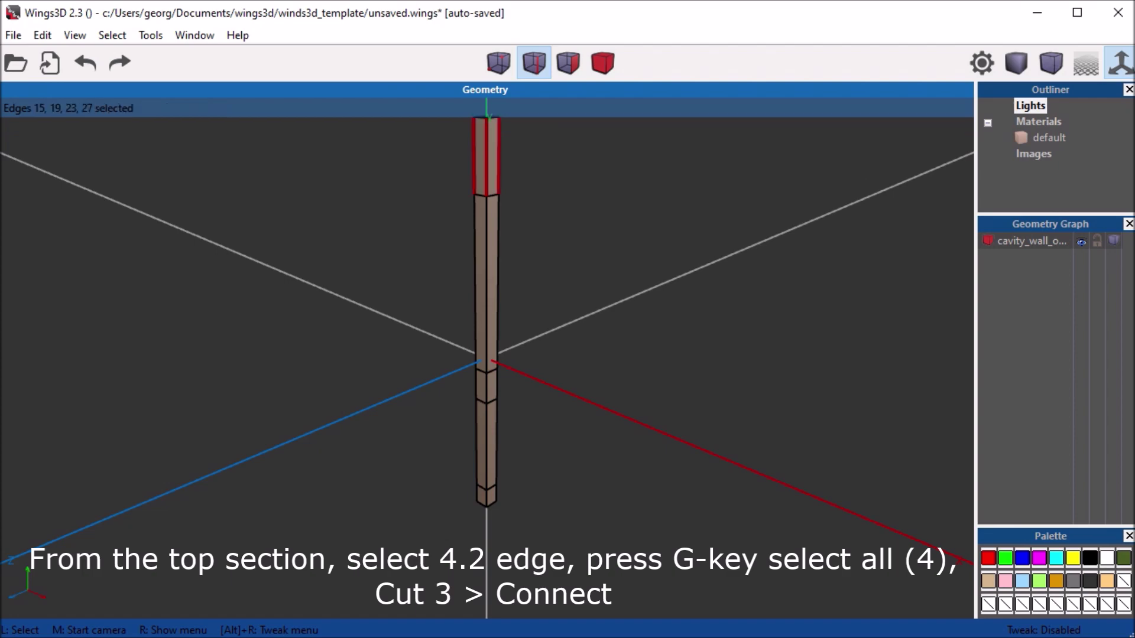
key("3")
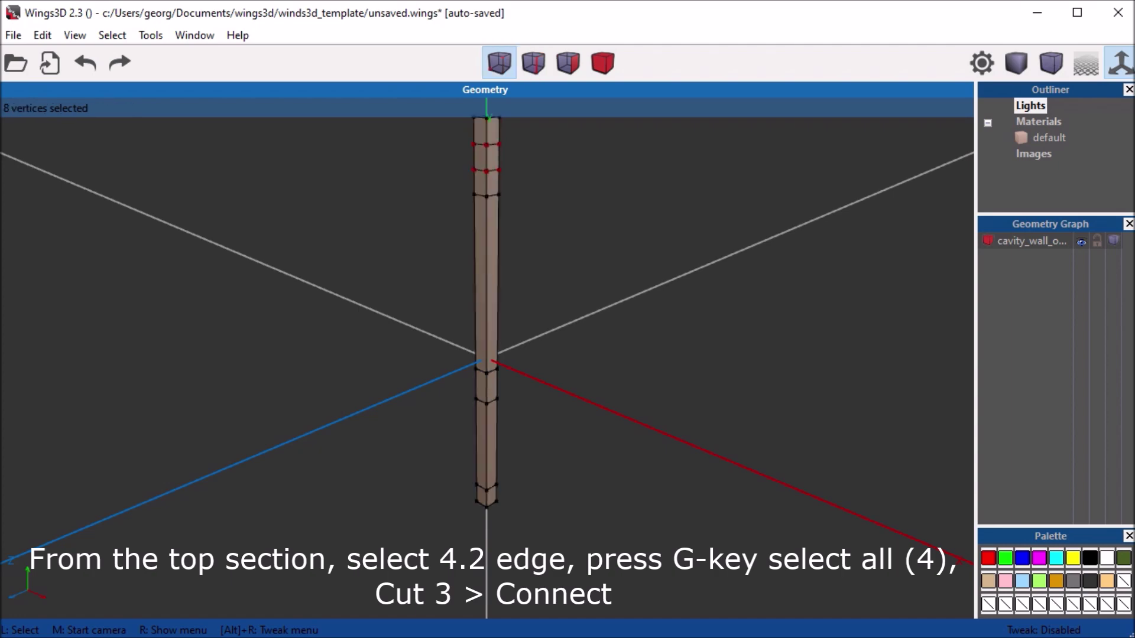
key("c")
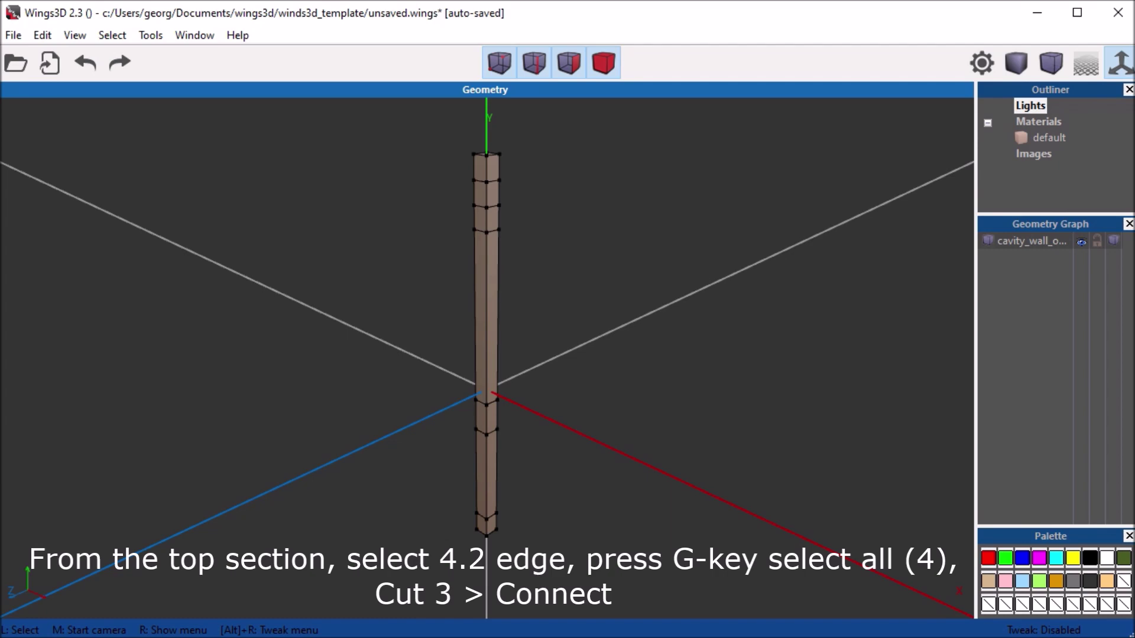
key("2")
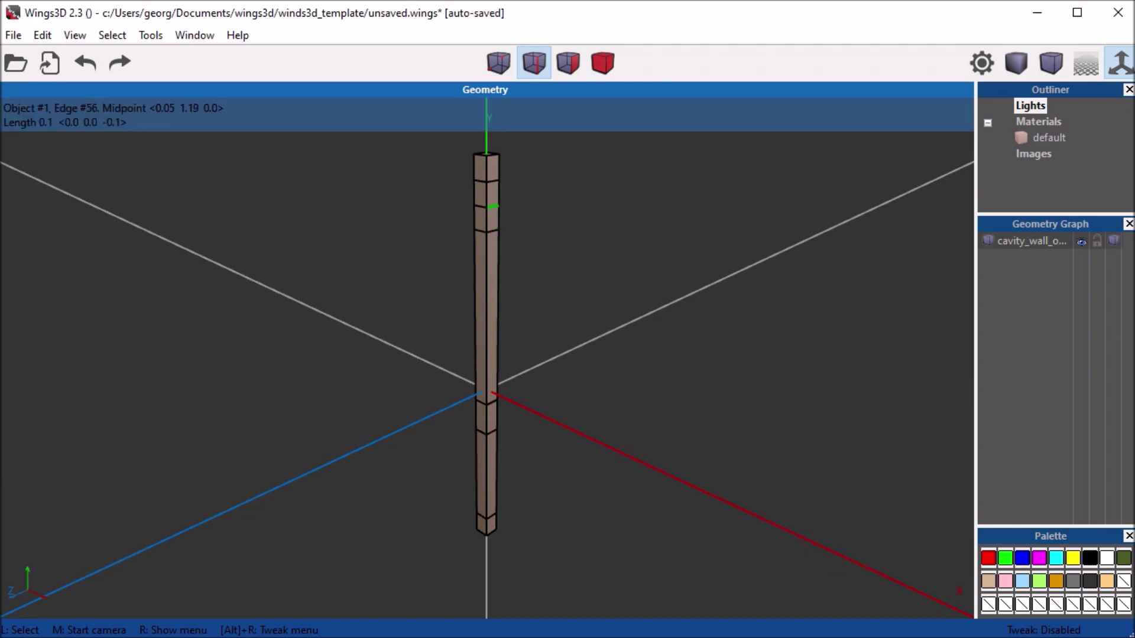
Lower the sixth-from-bottom edge ring 0.065 along Y for the boot lintel underside.
left_click(492, 206)
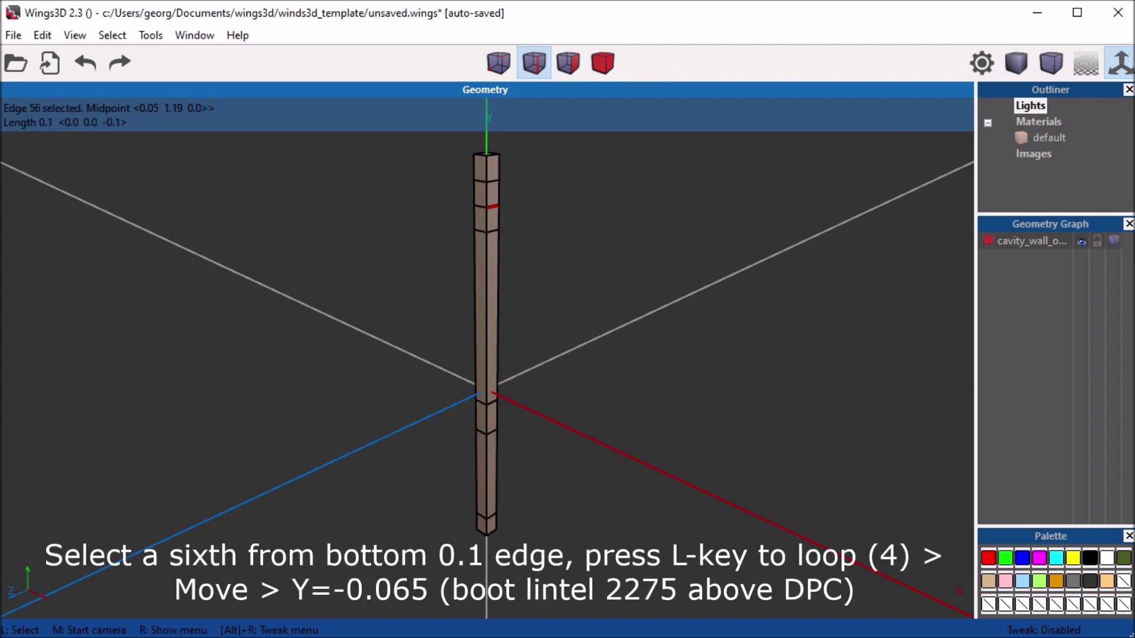
key("l")
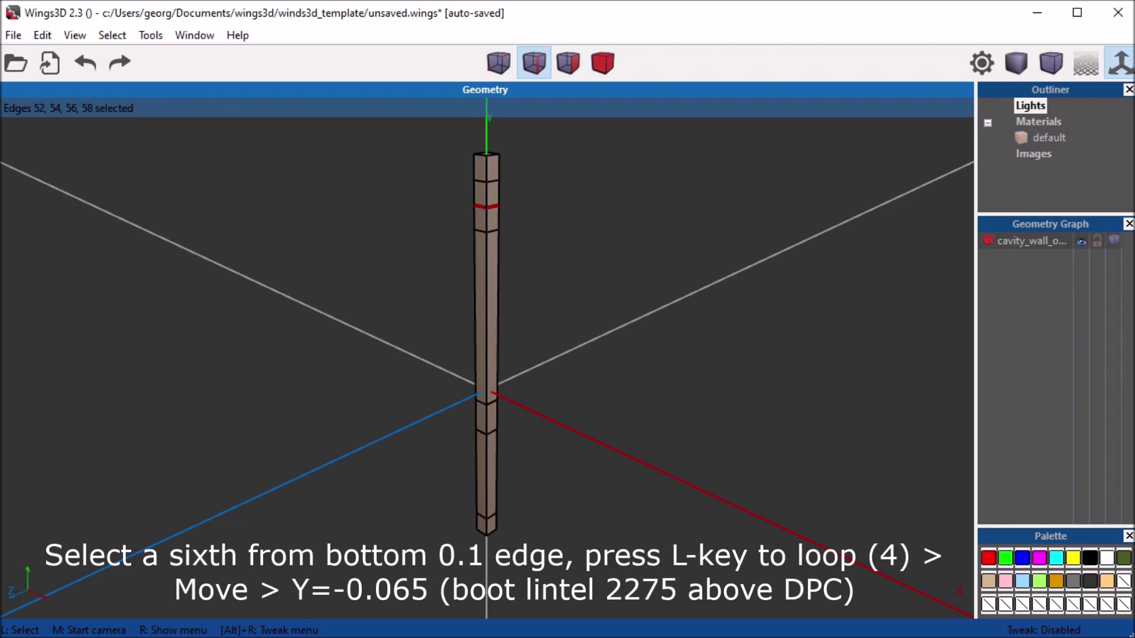
right_click(709, 216)
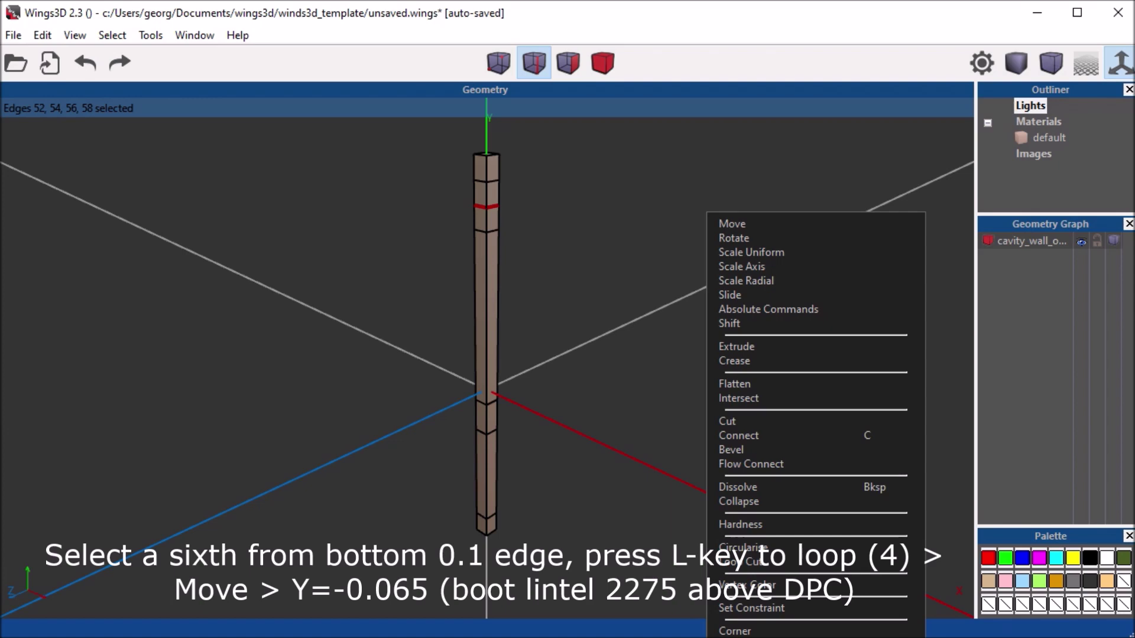
left_click(739, 225)
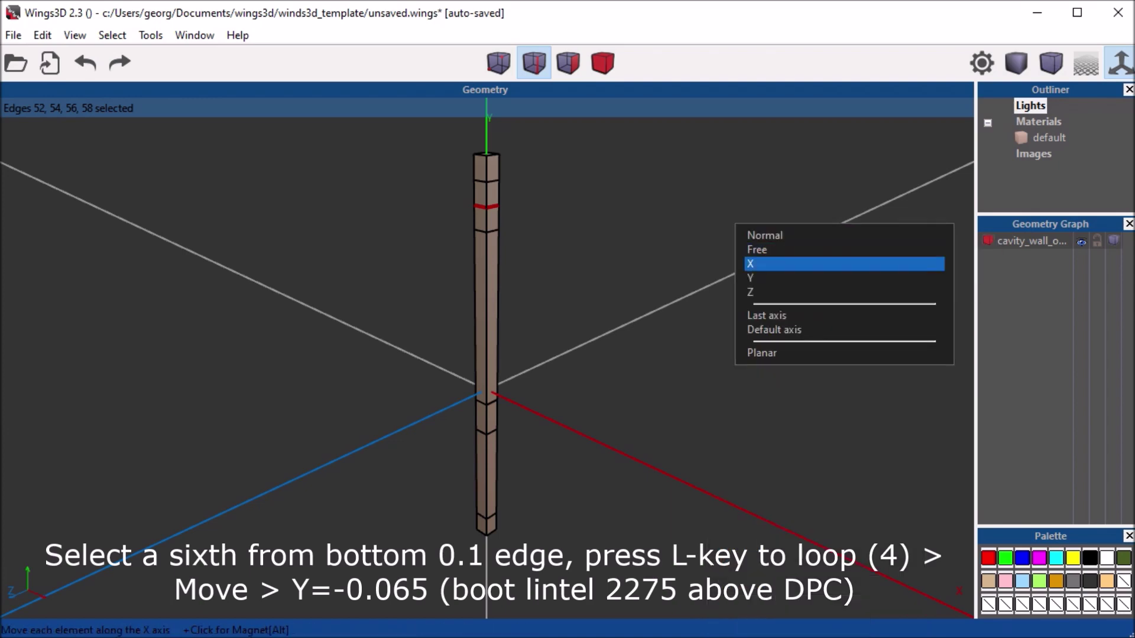
left_click(762, 278)
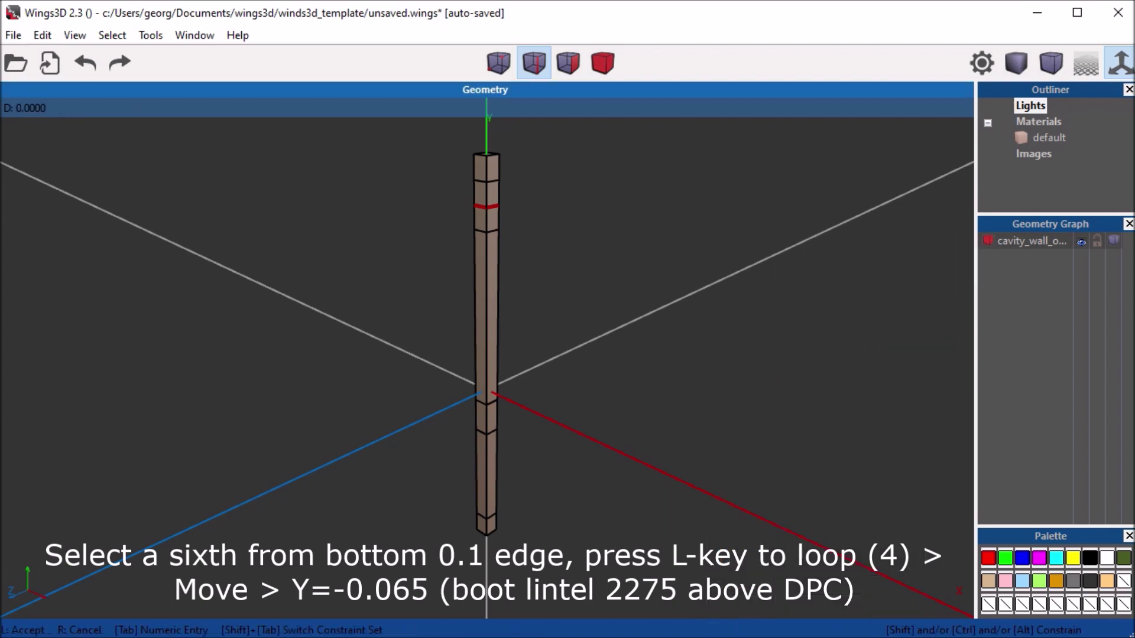
key("Tab")
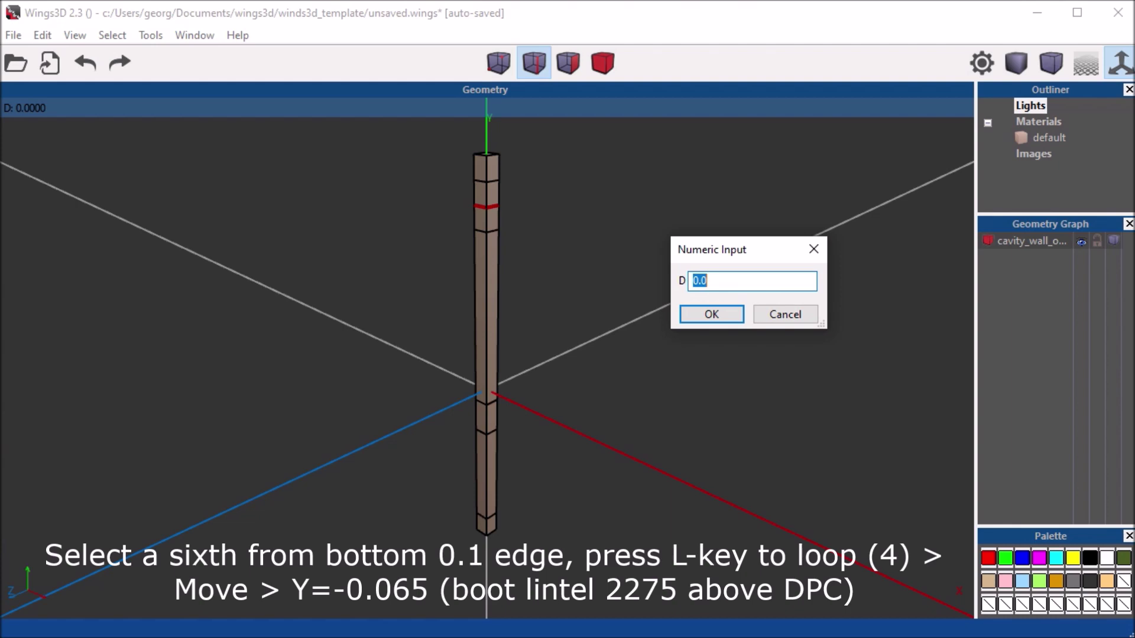
type("-")
type(".")
type("065")
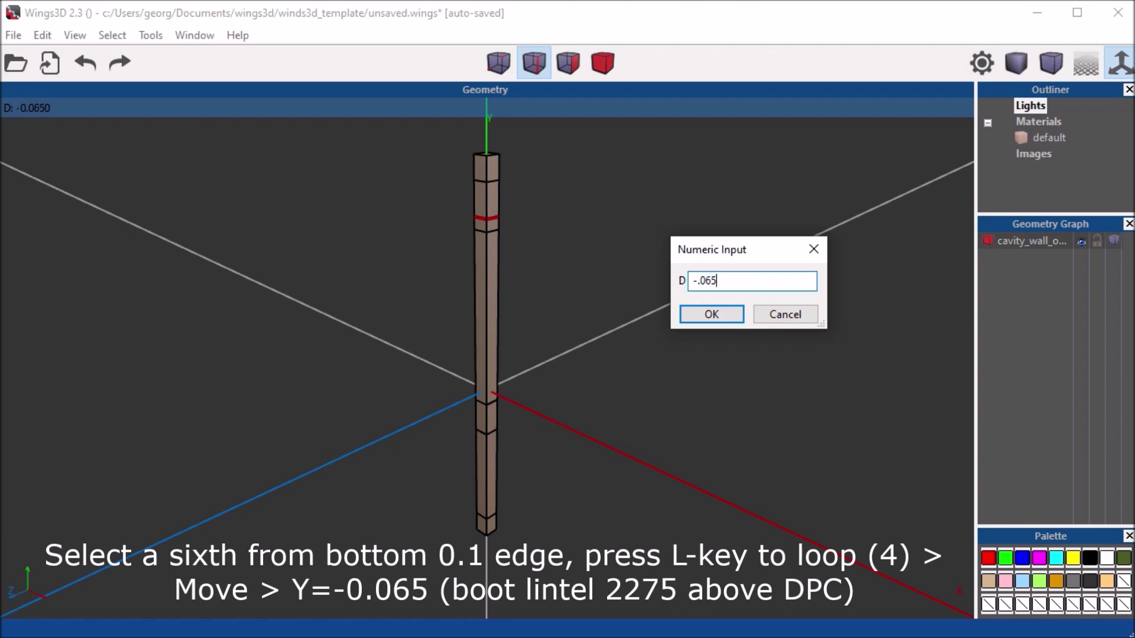
key("Return")
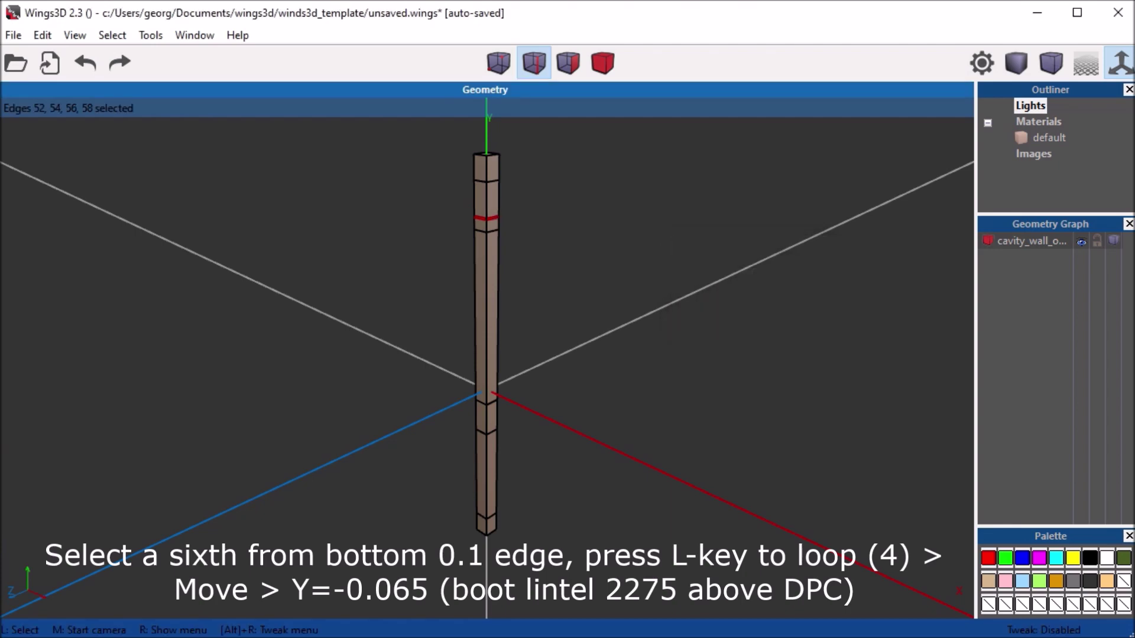
key("space")
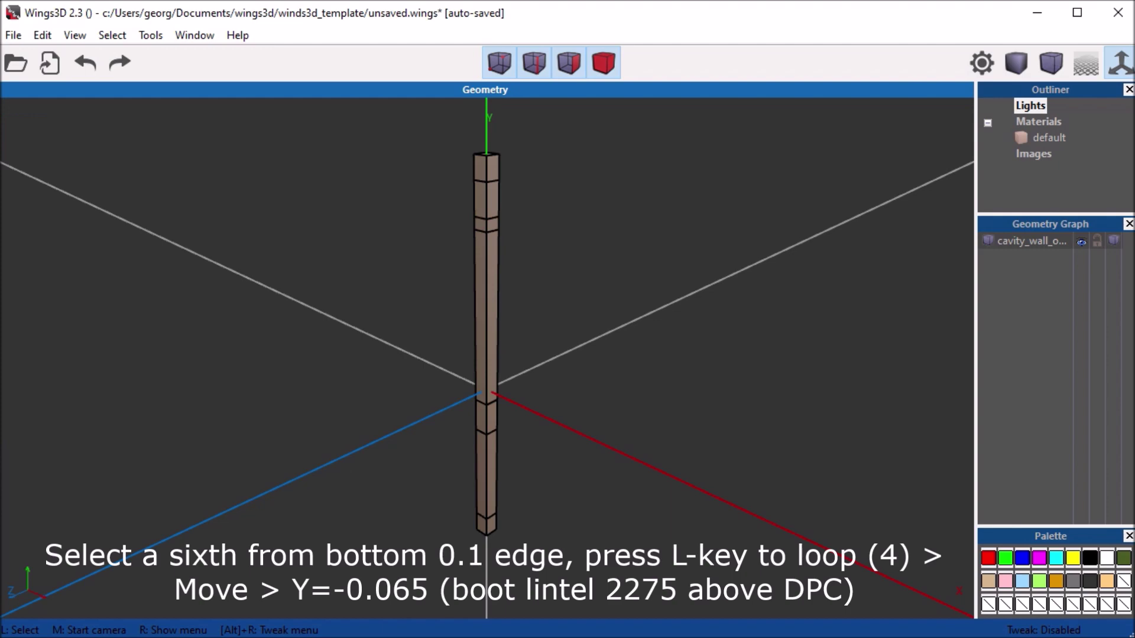
key("2")
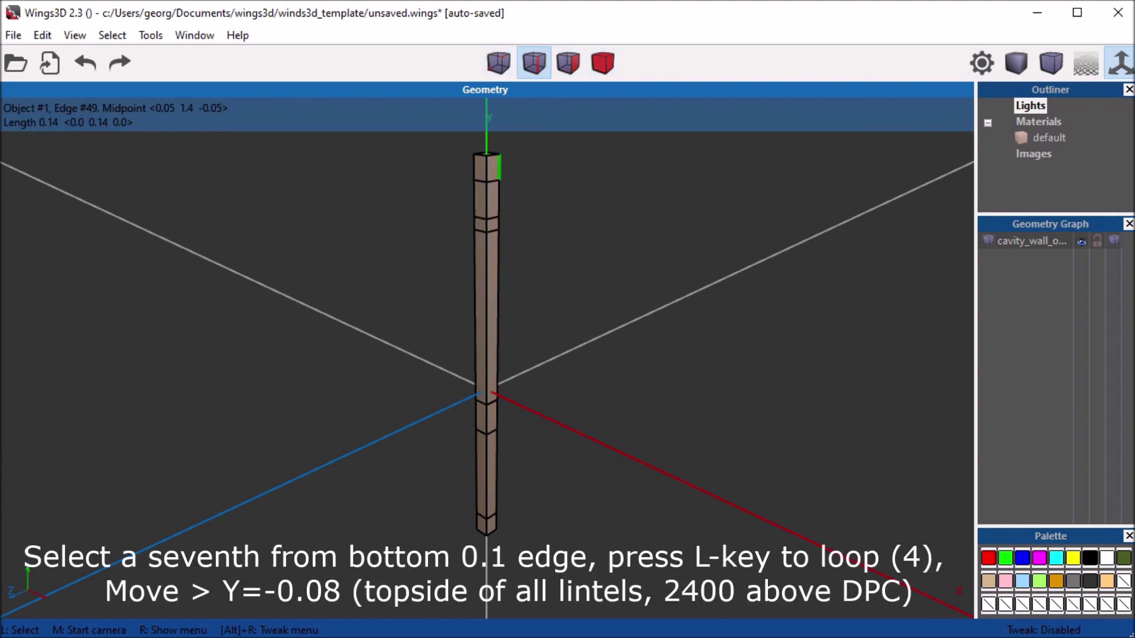
Lower the seventh-from-bottom edge ring 0.08 along Y to mark the lintel tops.
left_click(491, 181)
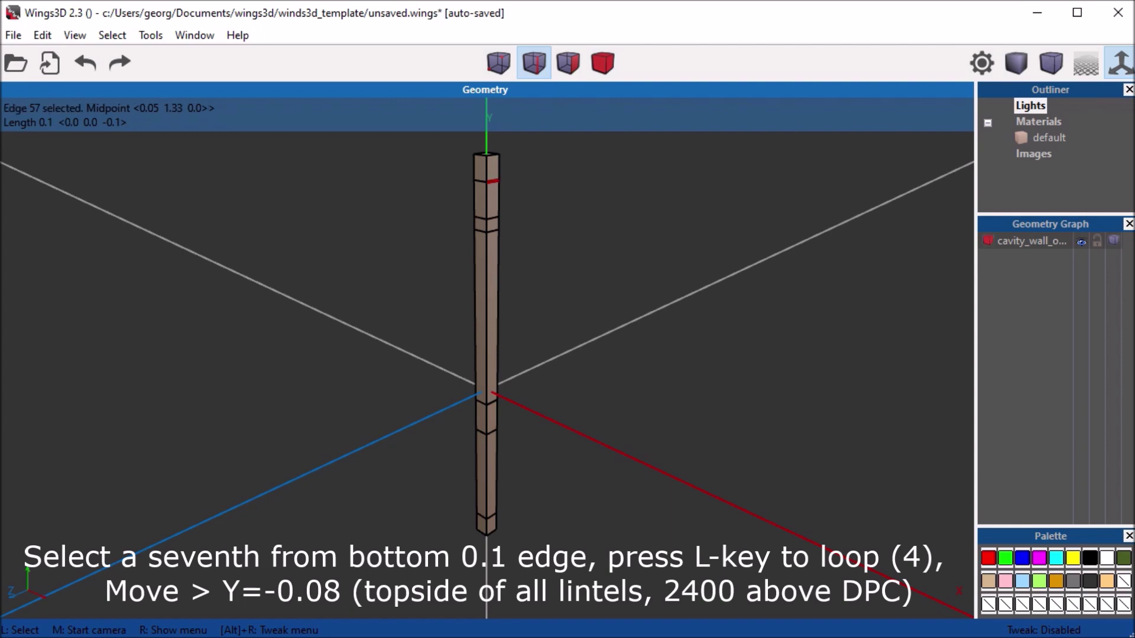
key("l")
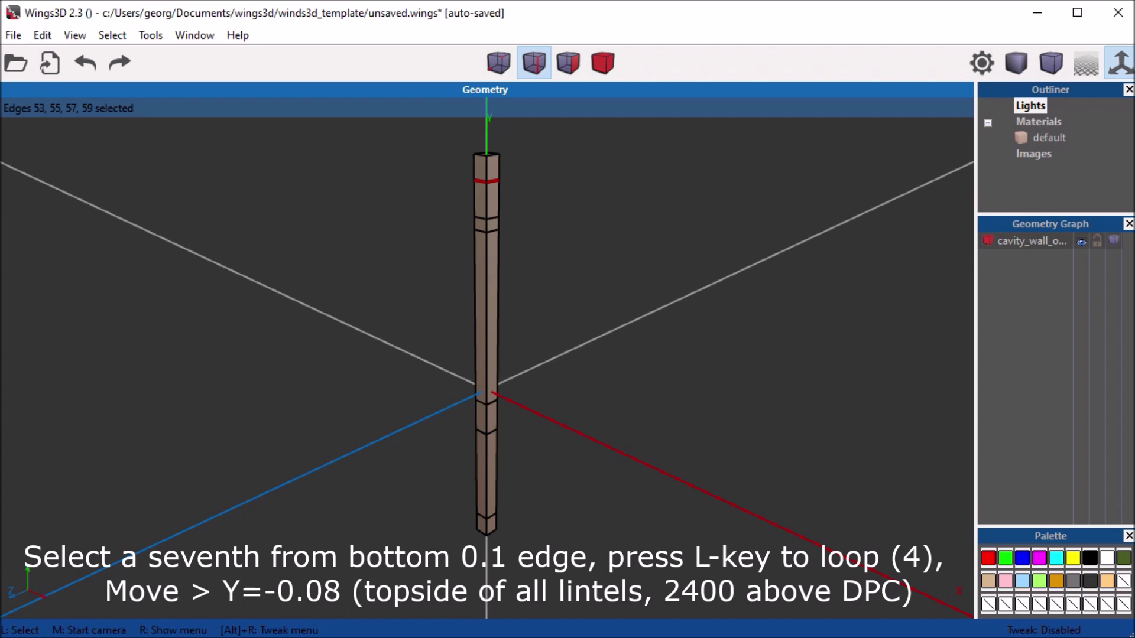
right_click(671, 208)
left_click(696, 217)
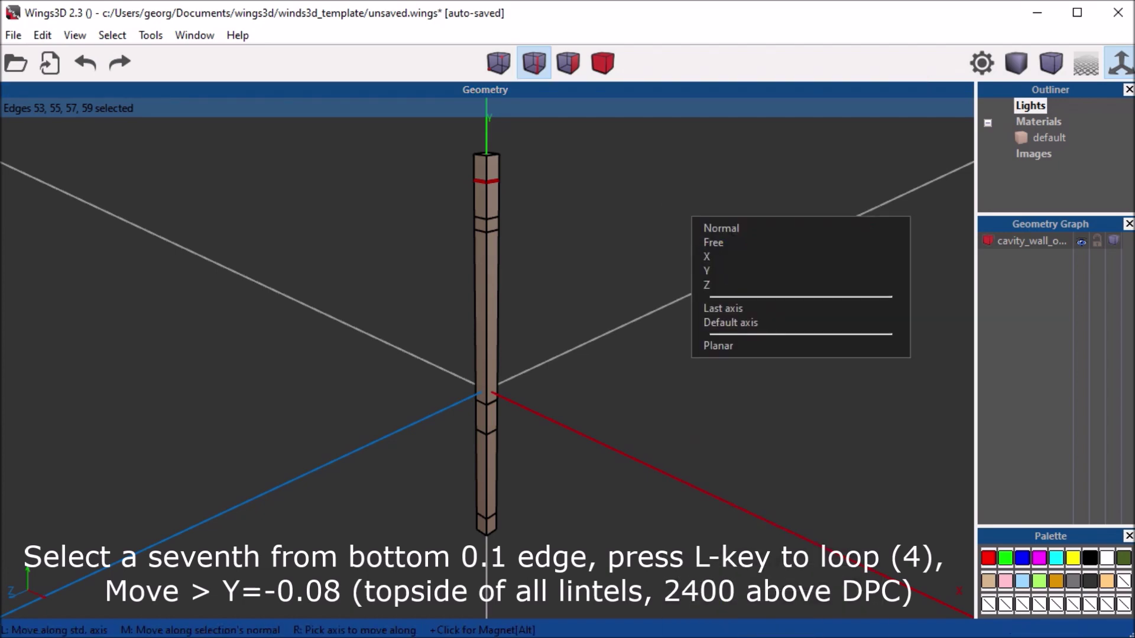
left_click(721, 270)
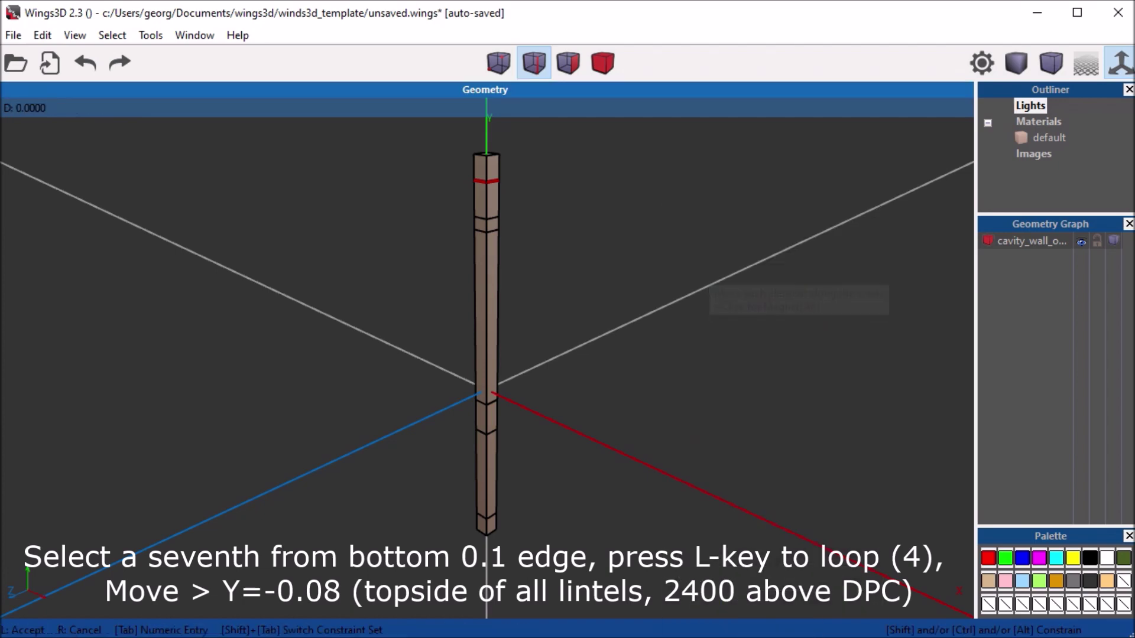
key("Tab")
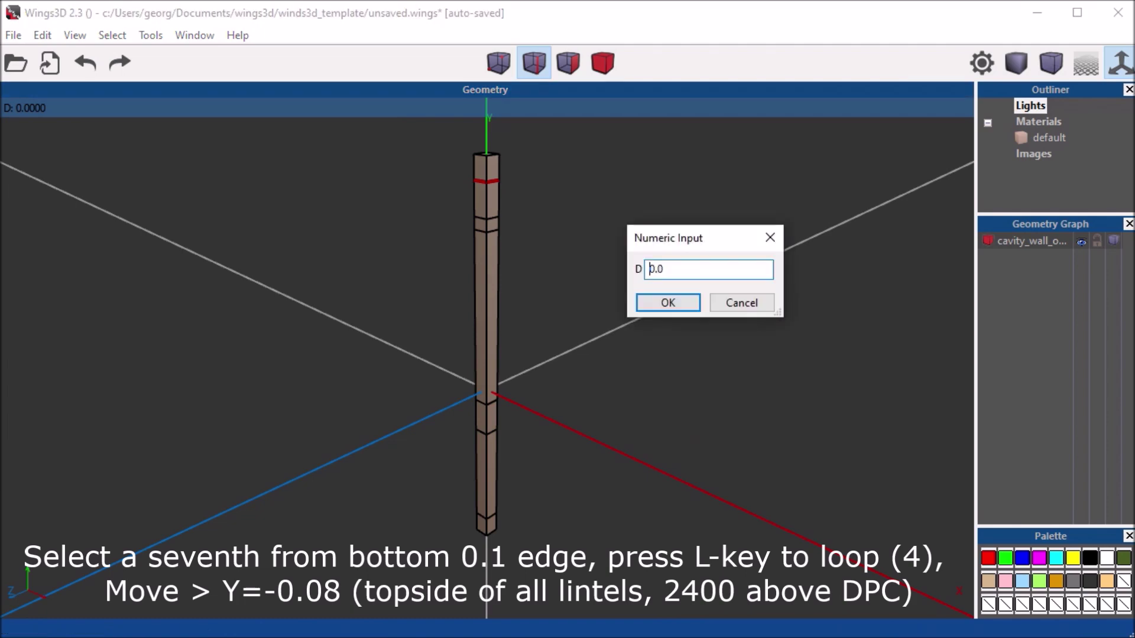
key("ctrl+a")
type("-.08")
key("Return")
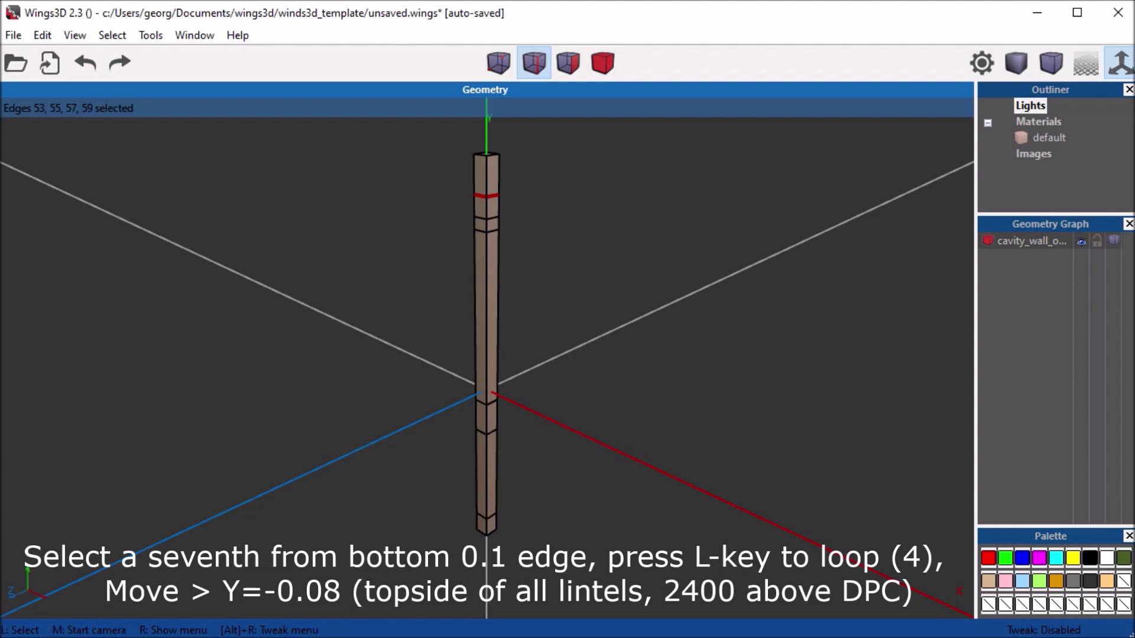
Clear the edge selection and pick cavity_wall_outer from the Geometry Graph in Body mode.
key("space")
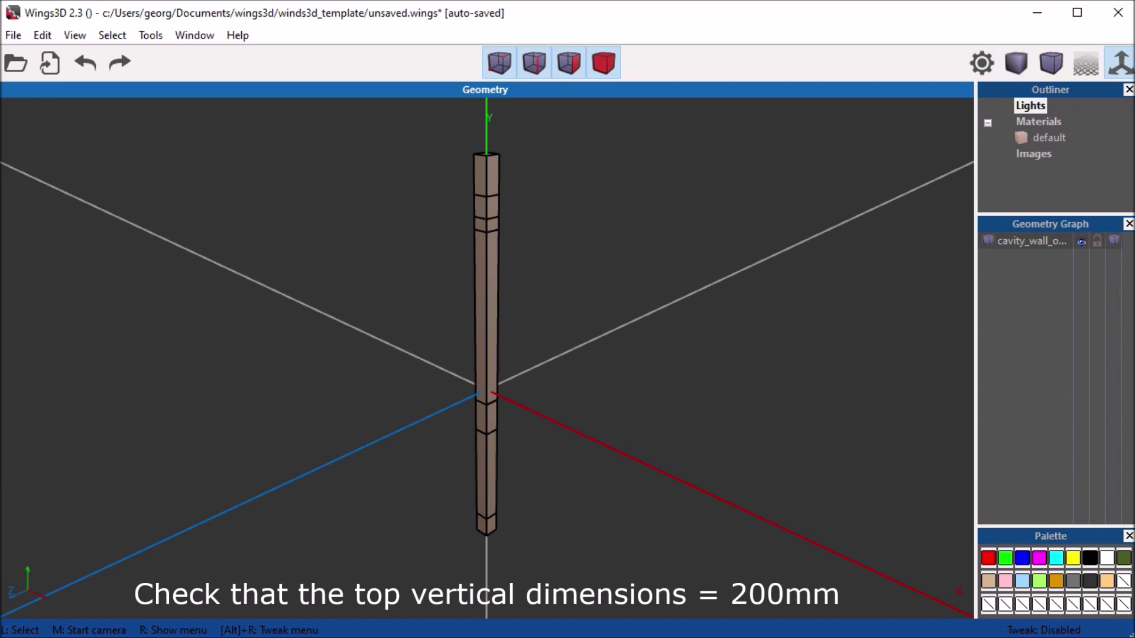
double_click(1031, 241)
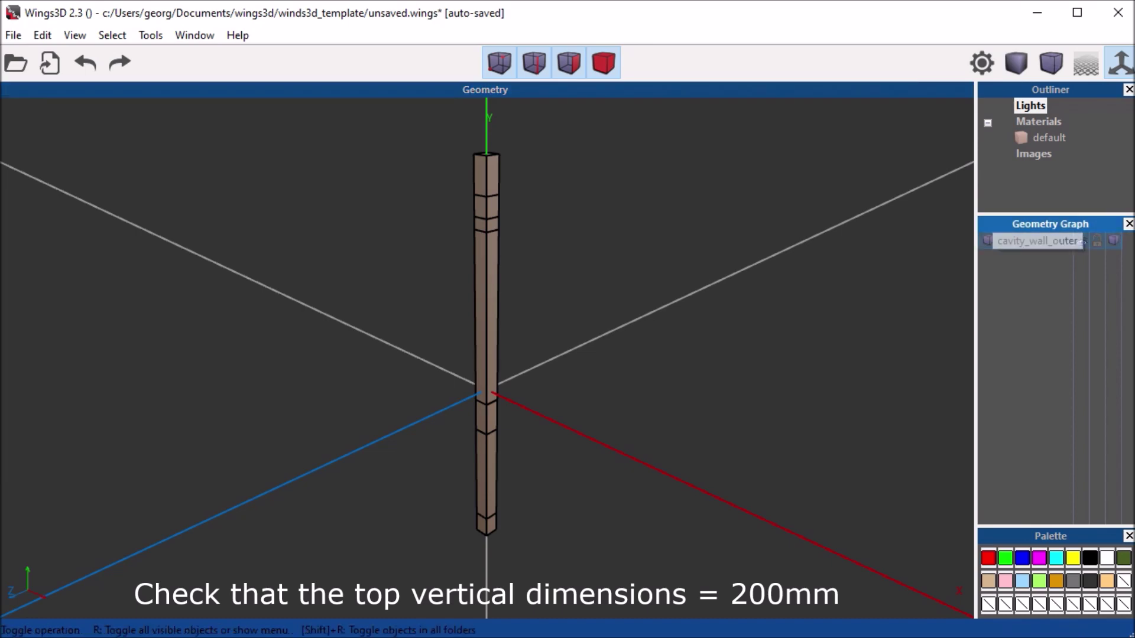
key("Return")
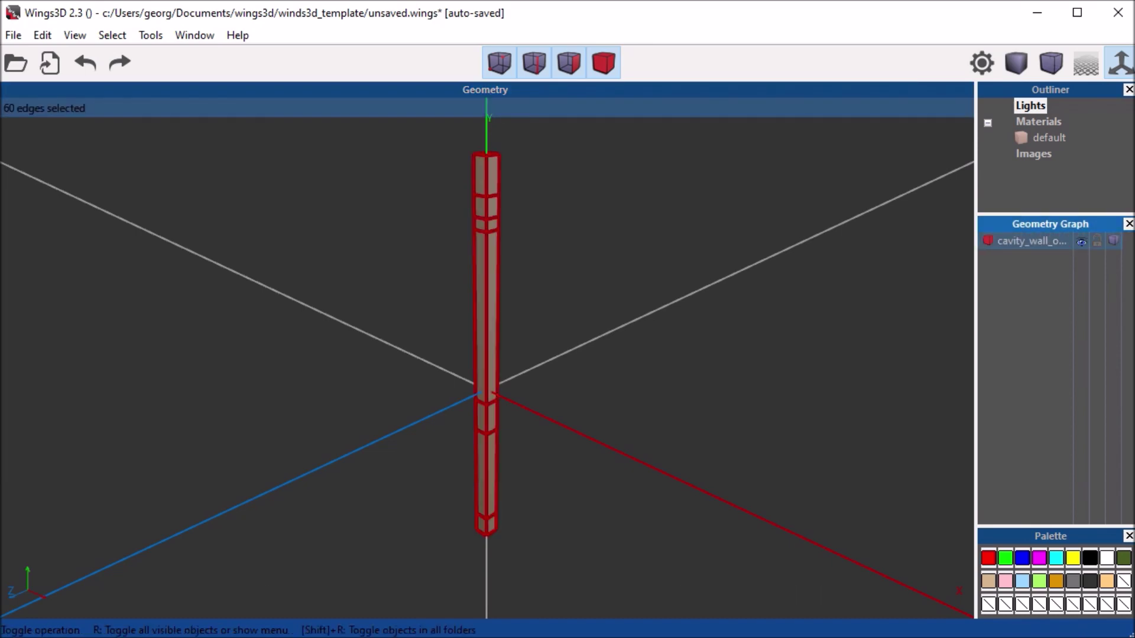
left_click(603, 63)
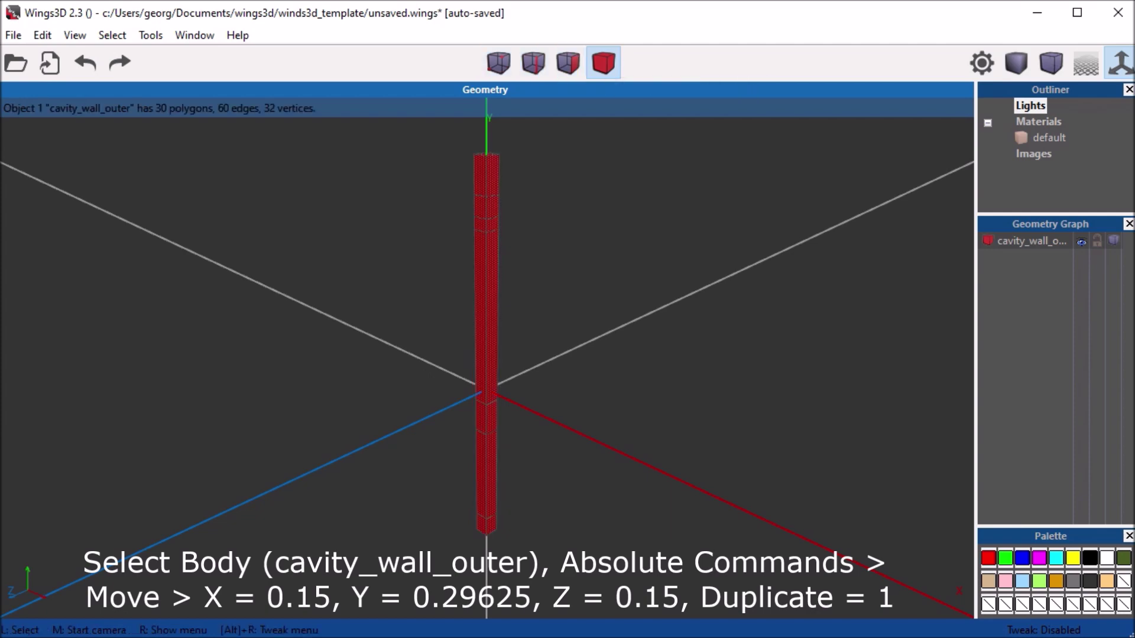
Make one duplicate of cavity_wall_outer with an absolute move to X 0.15, Y 0.29625, Z 0.15.
right_click(665, 174)
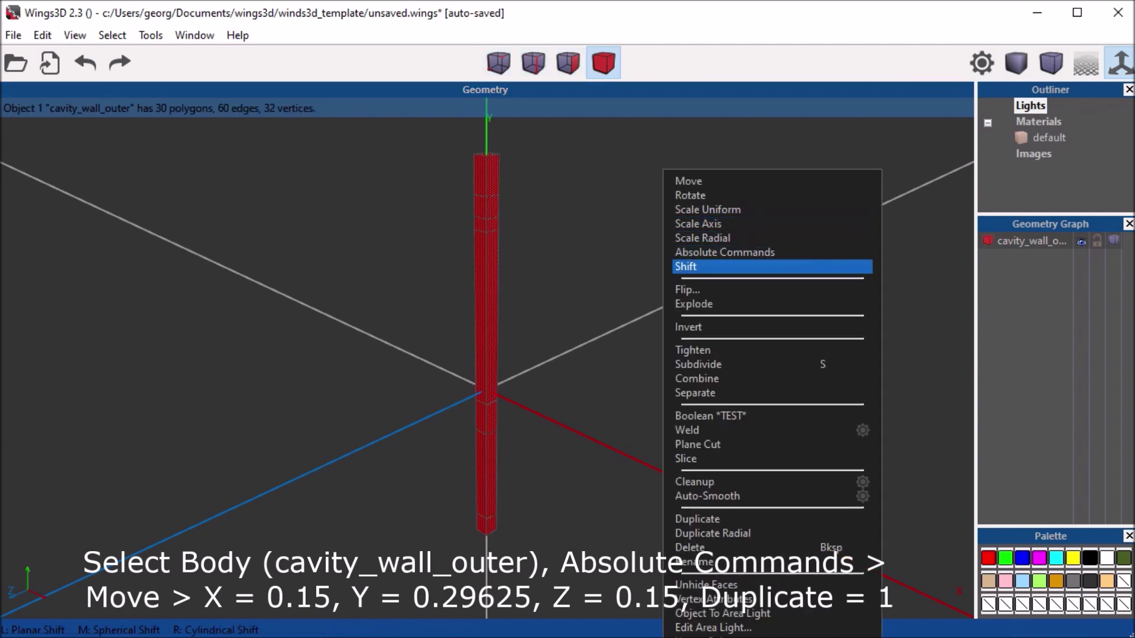
left_click(725, 253)
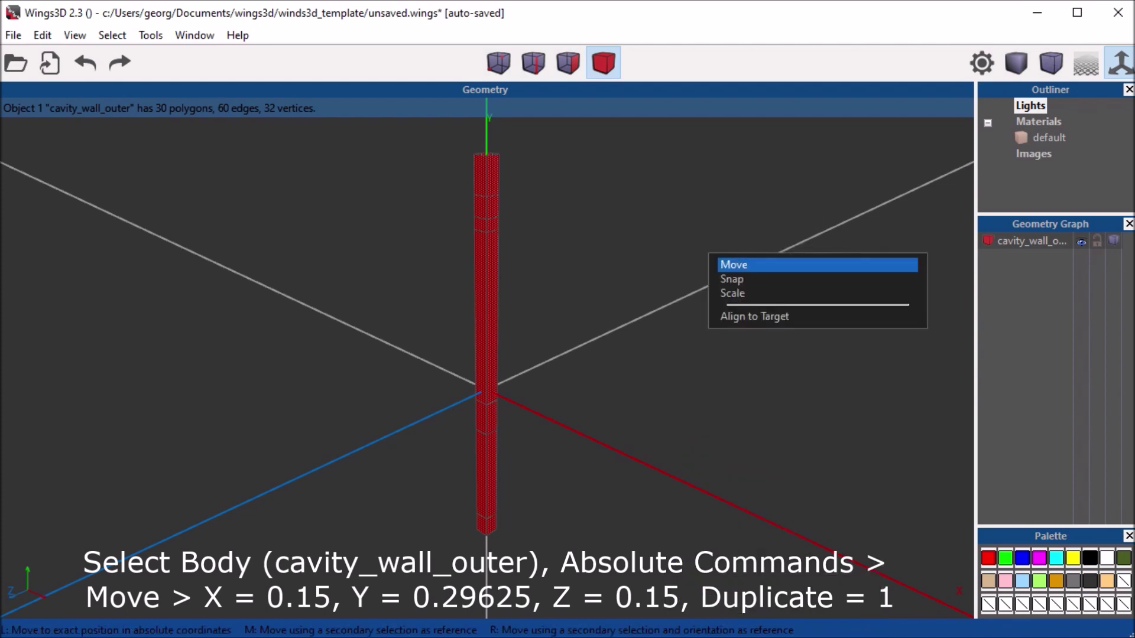
left_click(734, 264)
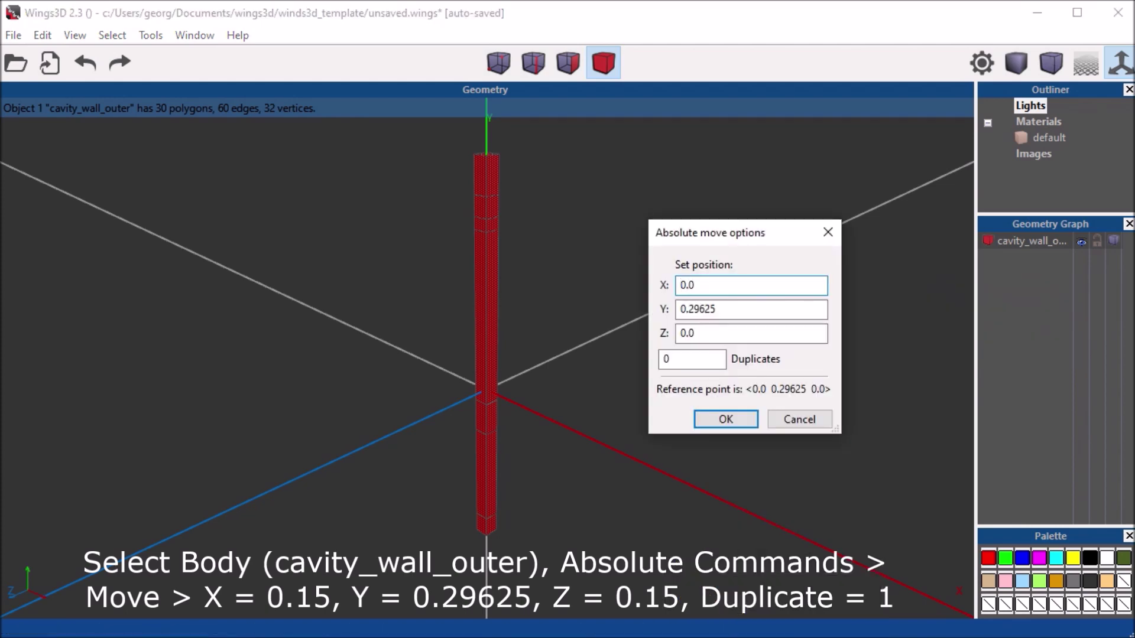
key("ctrl+a")
type(".15")
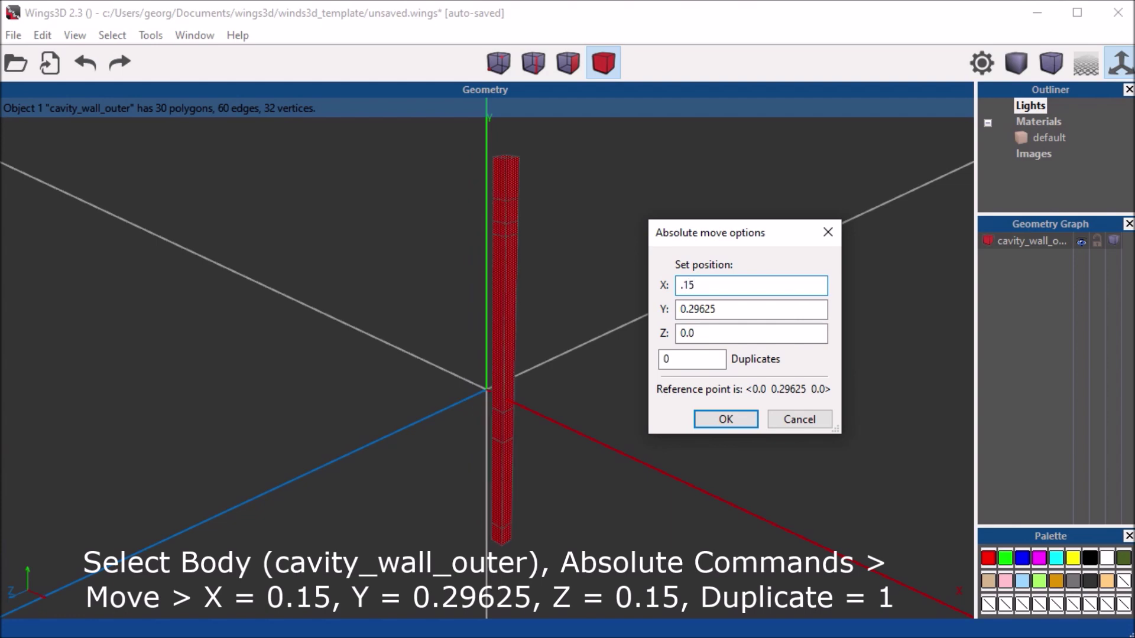
key("Tab")
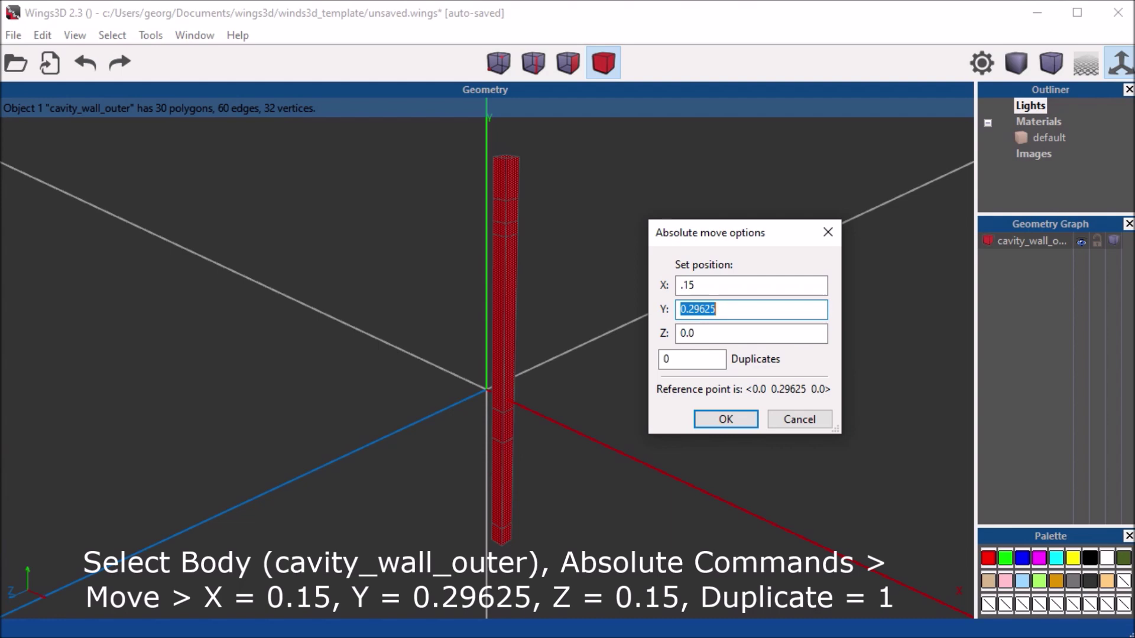
key("Tab")
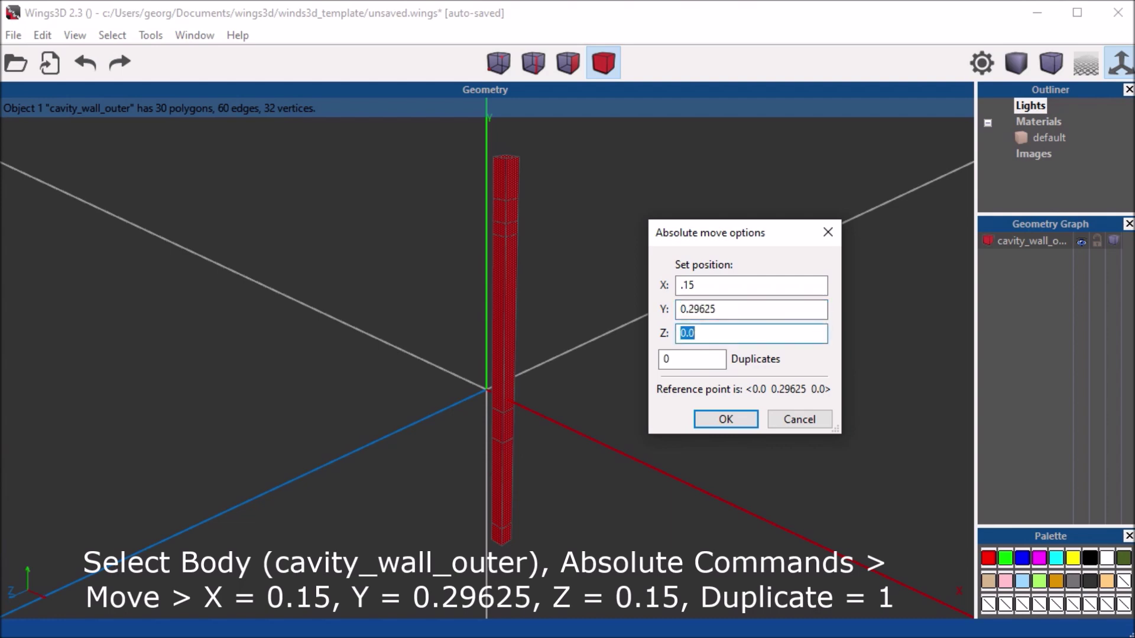
type(".")
type("1")
type("5")
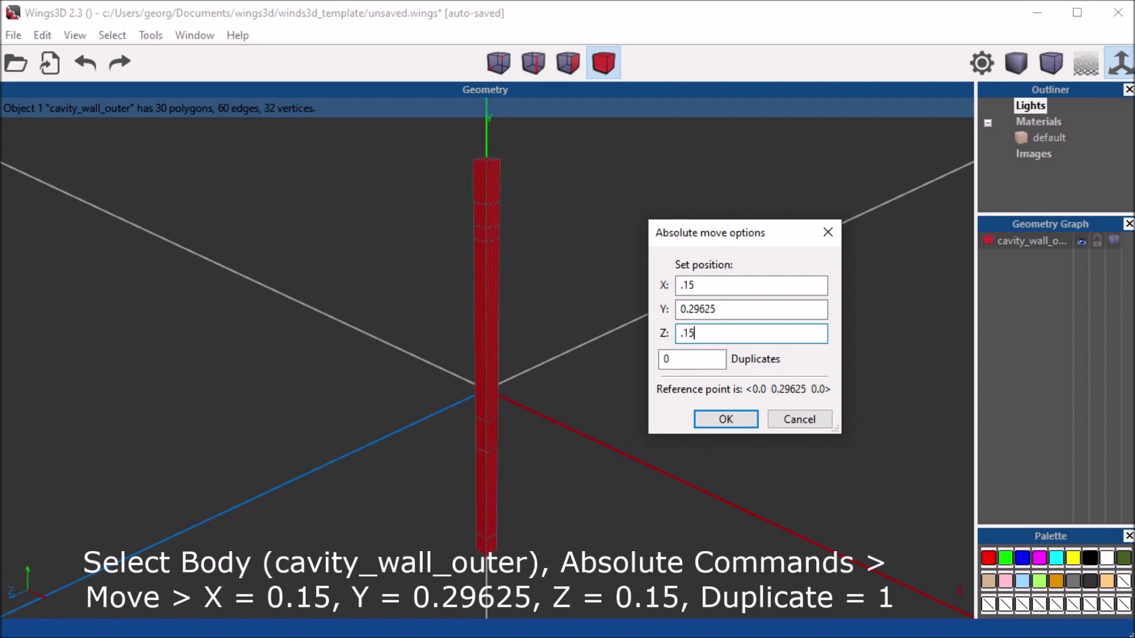
key("Tab")
type("1")
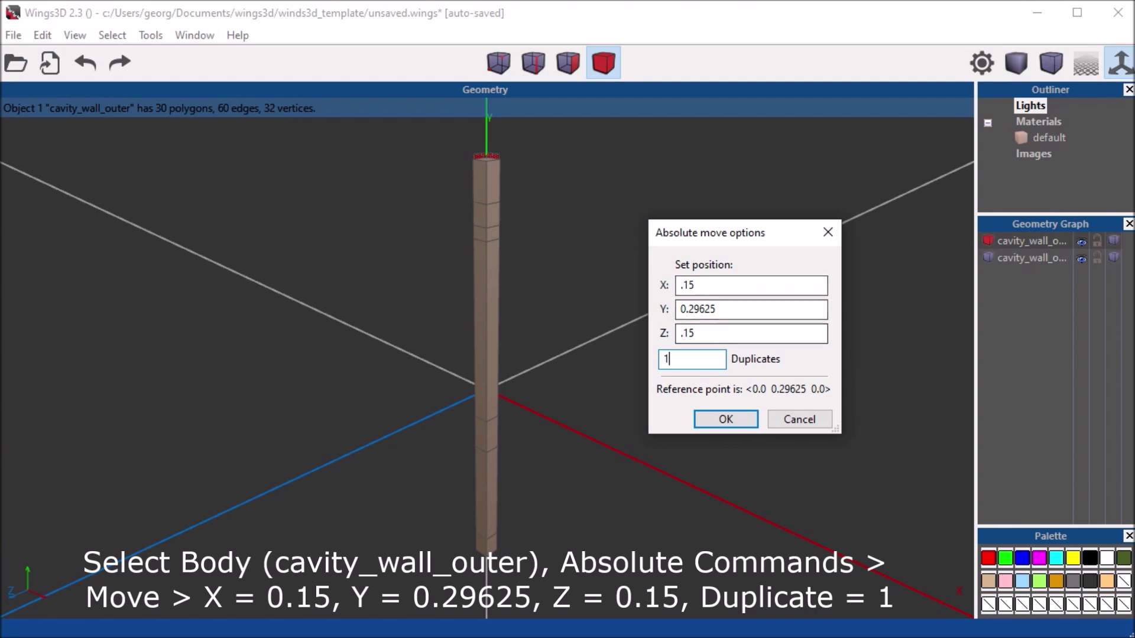
key("Return")
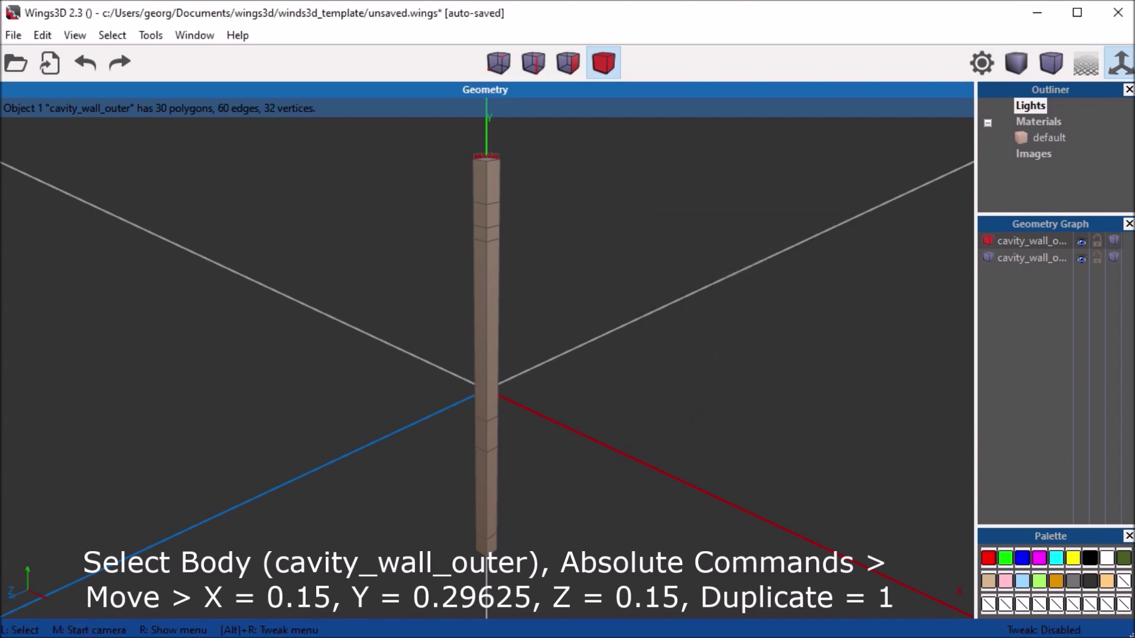
middle_click(485, 354)
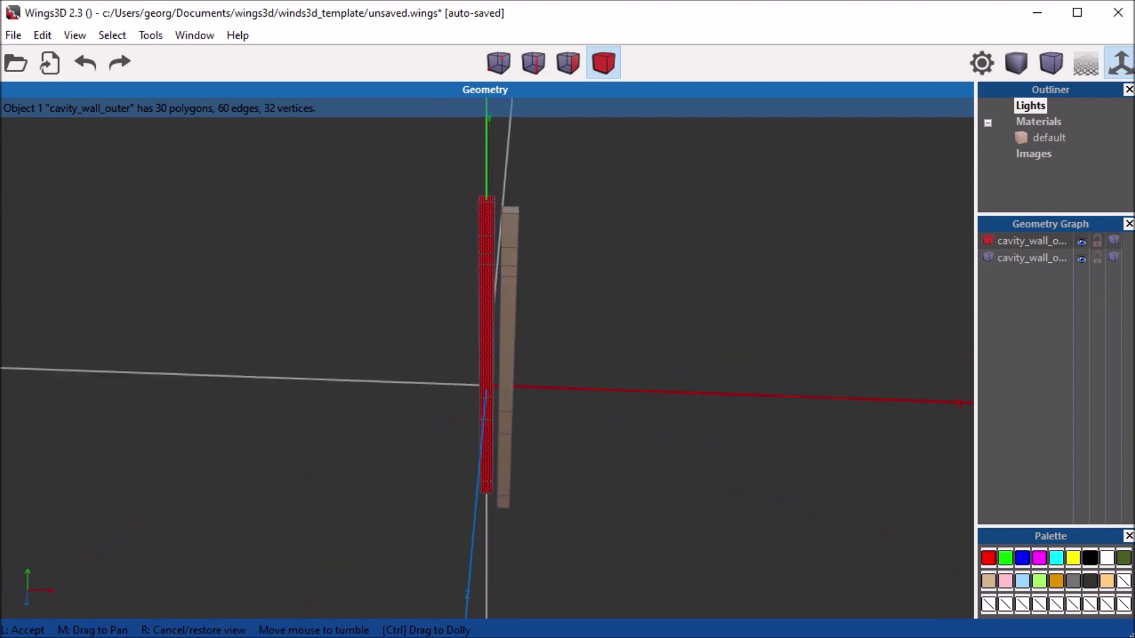
Rename cavity_wall_outer_copy2 to cavity_wall_inner in the Geometry Graph.
left_click(485, 355)
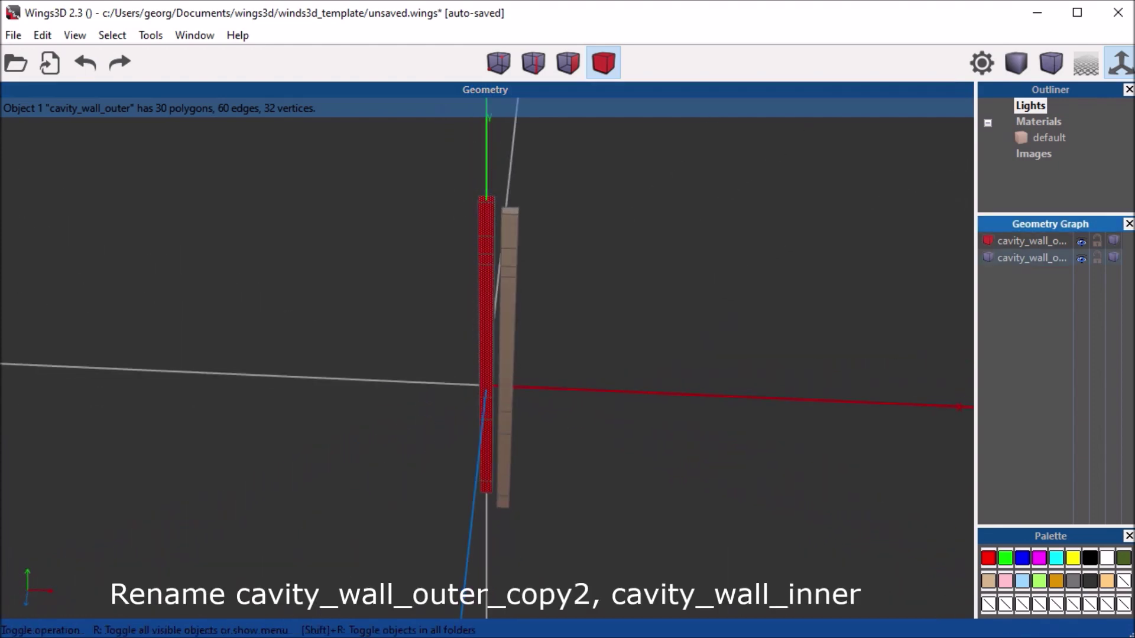
double_click(1031, 257)
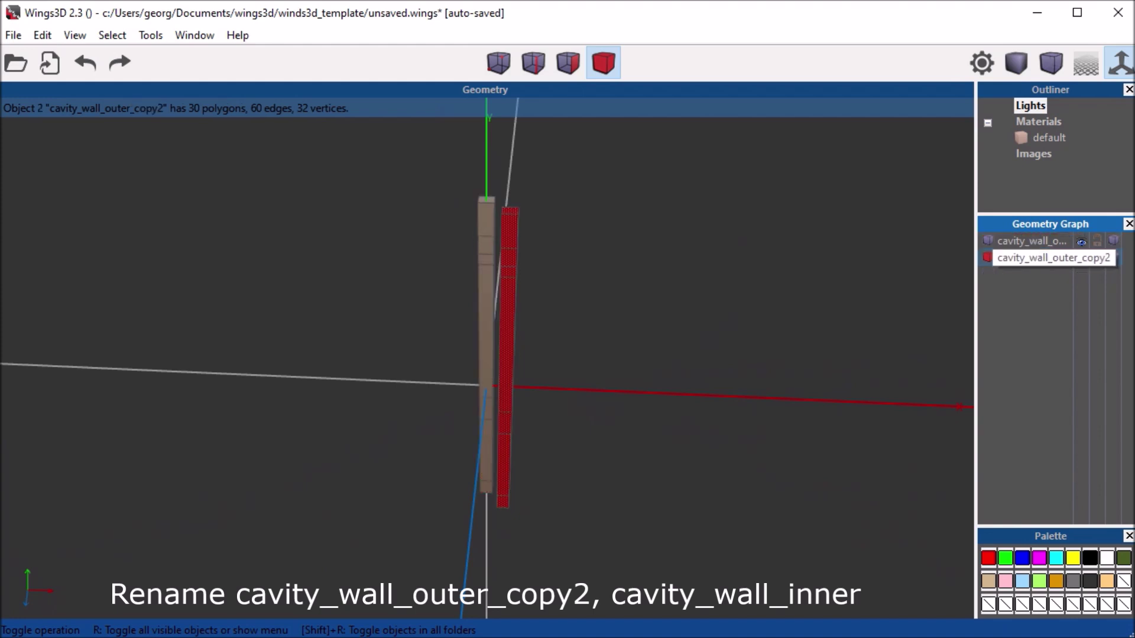
right_click(1004, 258)
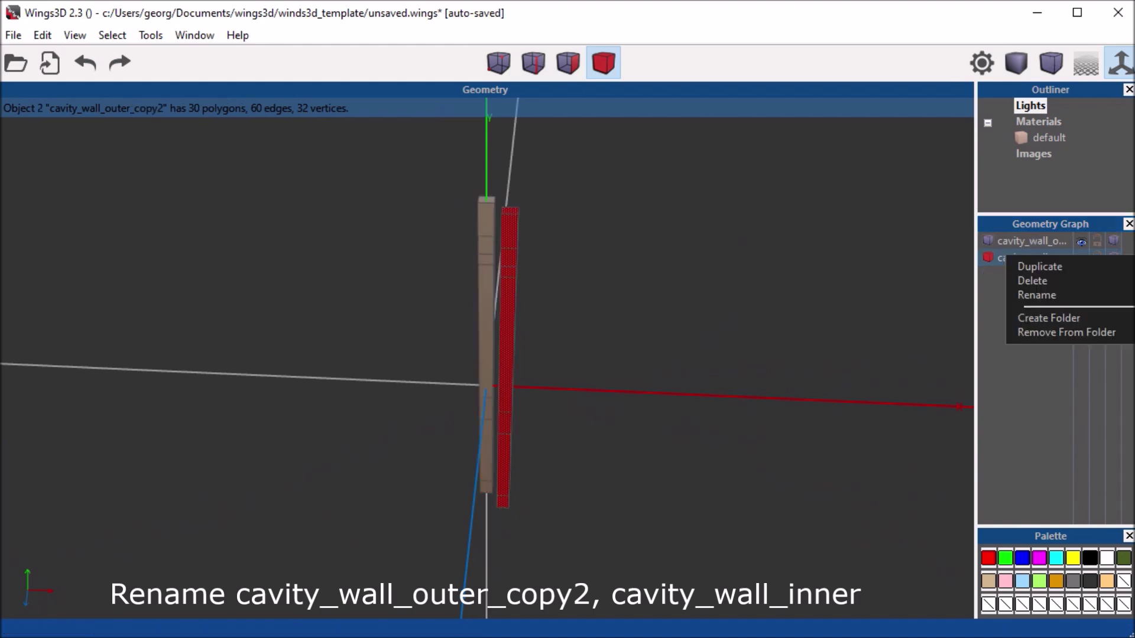
left_click(1040, 294)
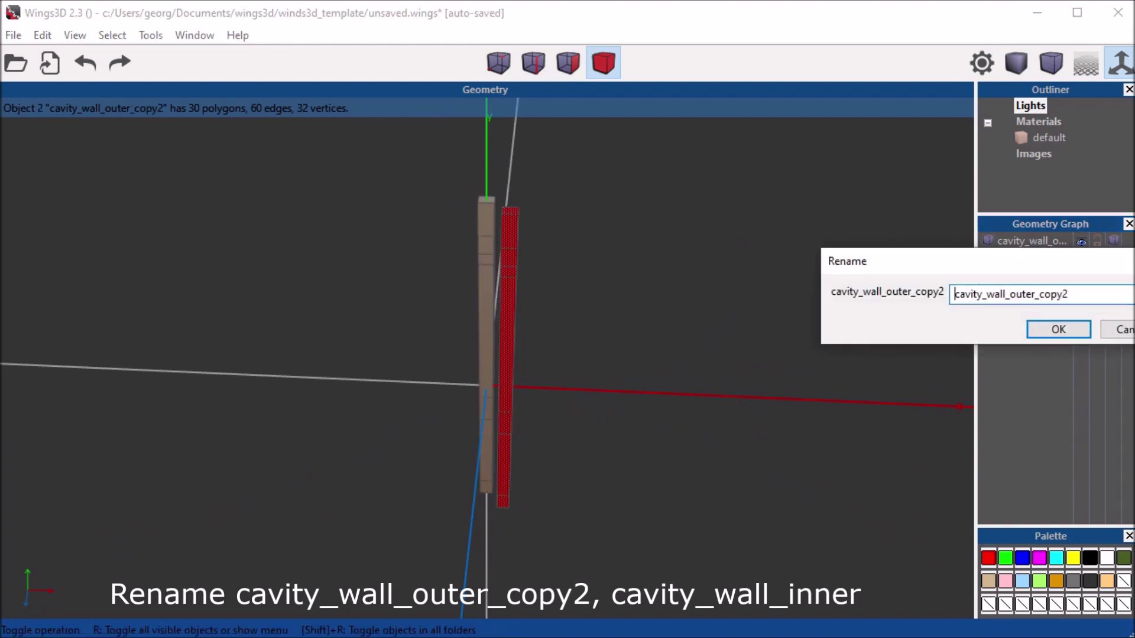
key("shift+Left")
key("shift+Left")
key("shift+Left")
key("shift+Left")
key("shift+Left")
key("shift+Left")
key("shift+Left")
key("shift+Left")
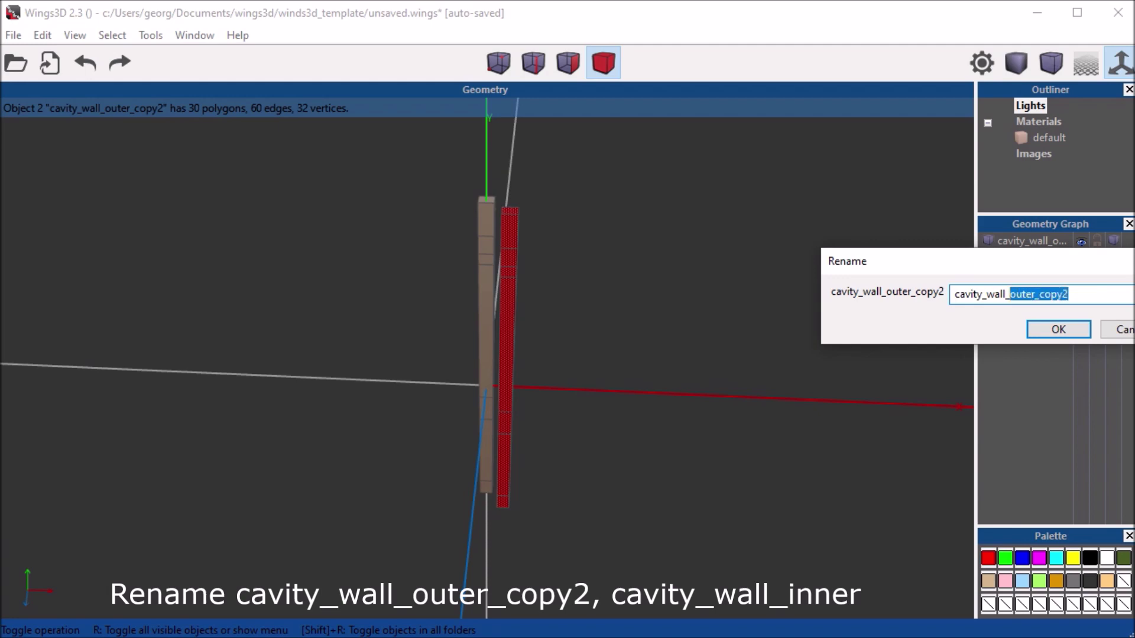
key("BackSpace")
type("inner")
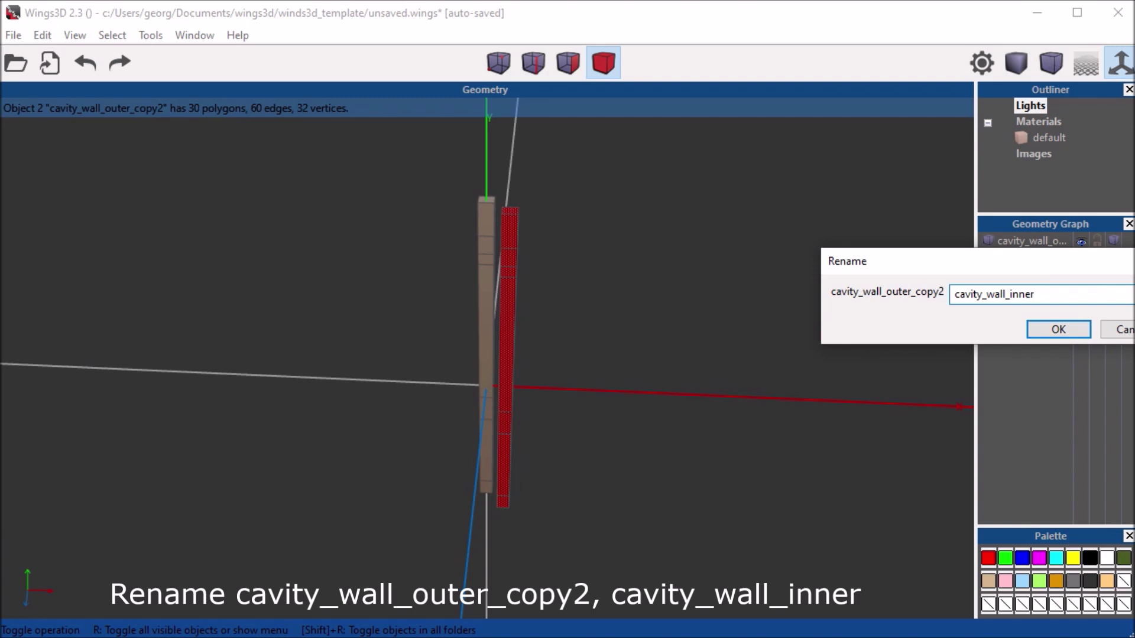
left_click(1058, 329)
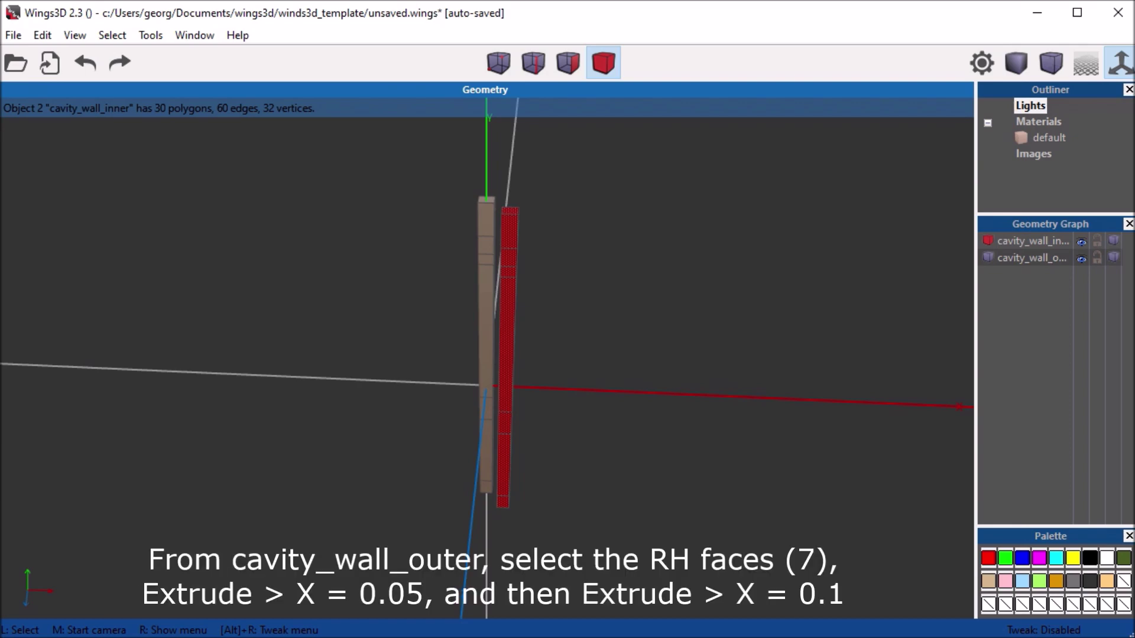
Deselect, zoom in, and select cavity_wall_outer's seven right-hand faces in face mode.
key("space")
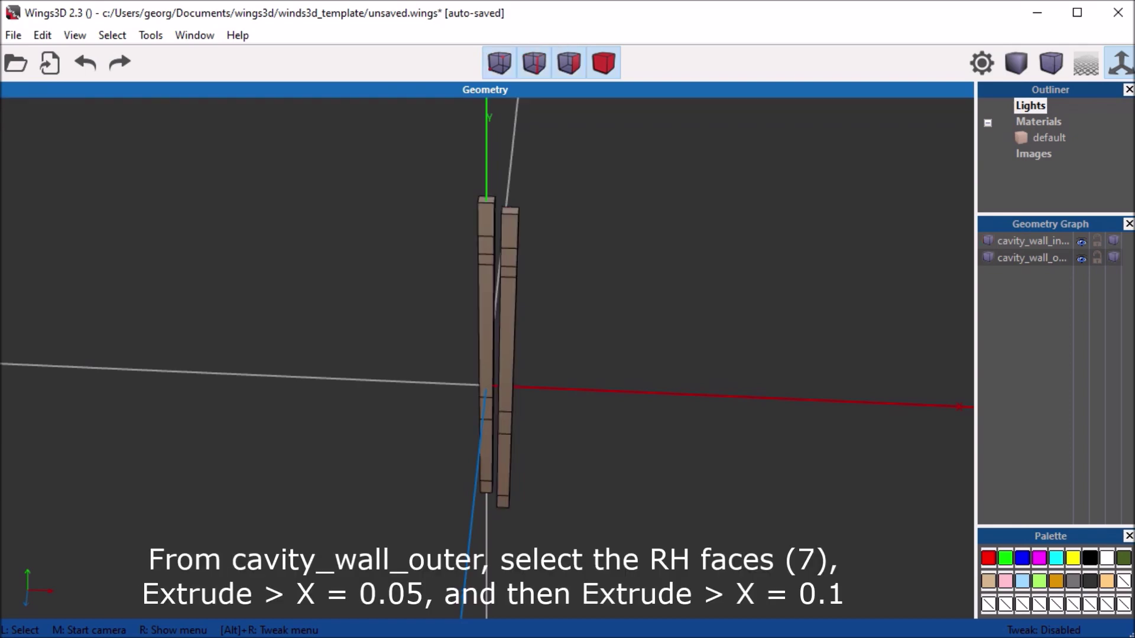
middle_click(488, 354)
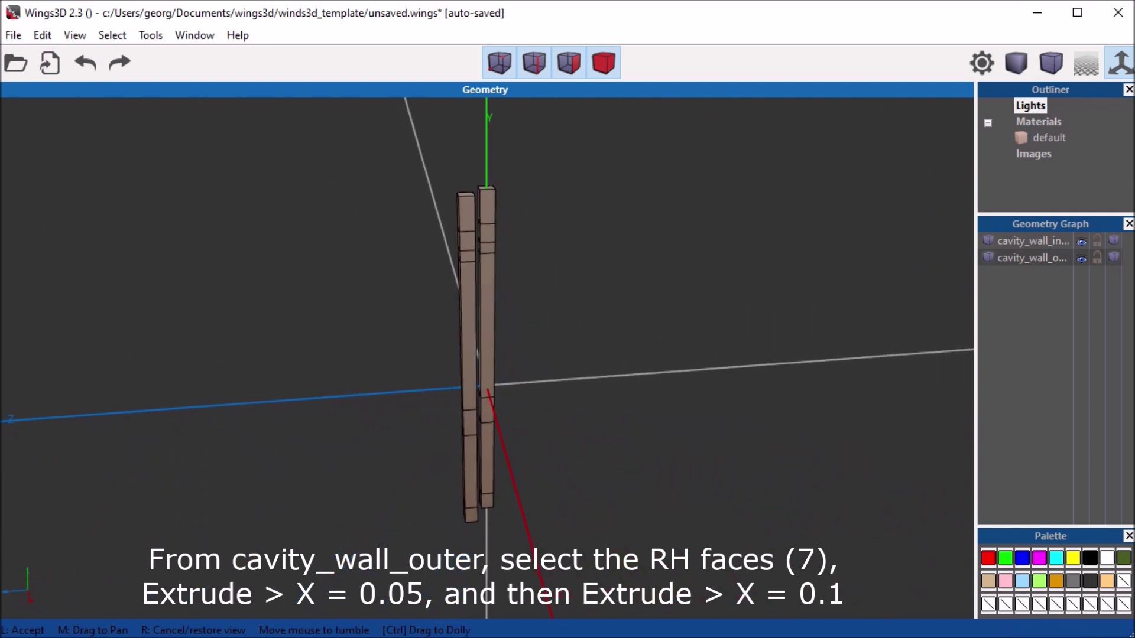
left_click(487, 354)
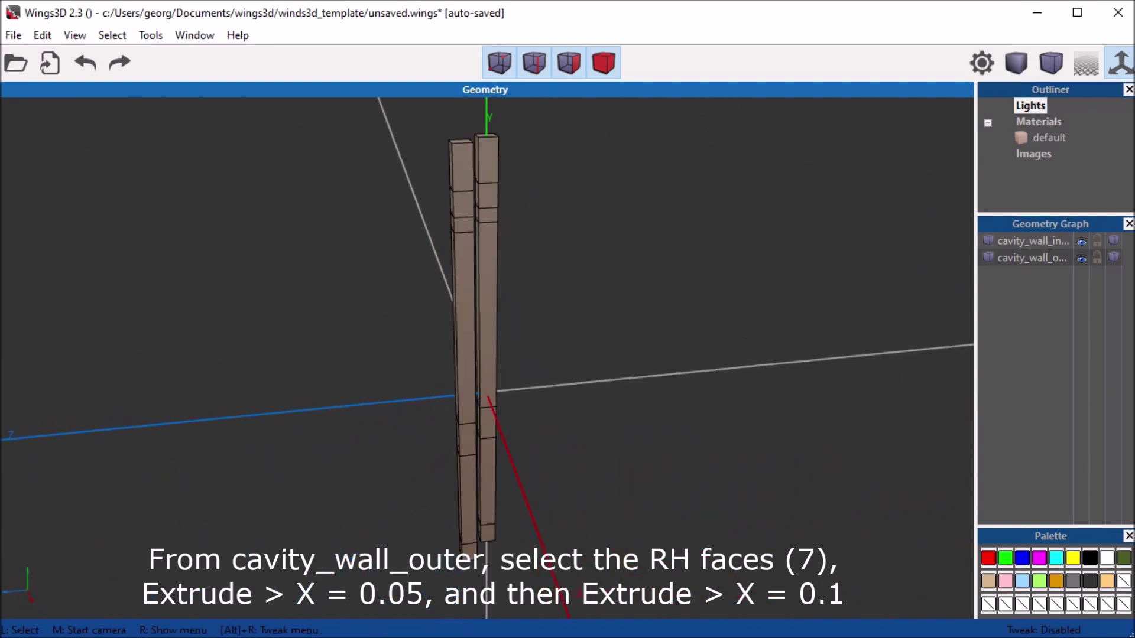
middle_click(487, 355)
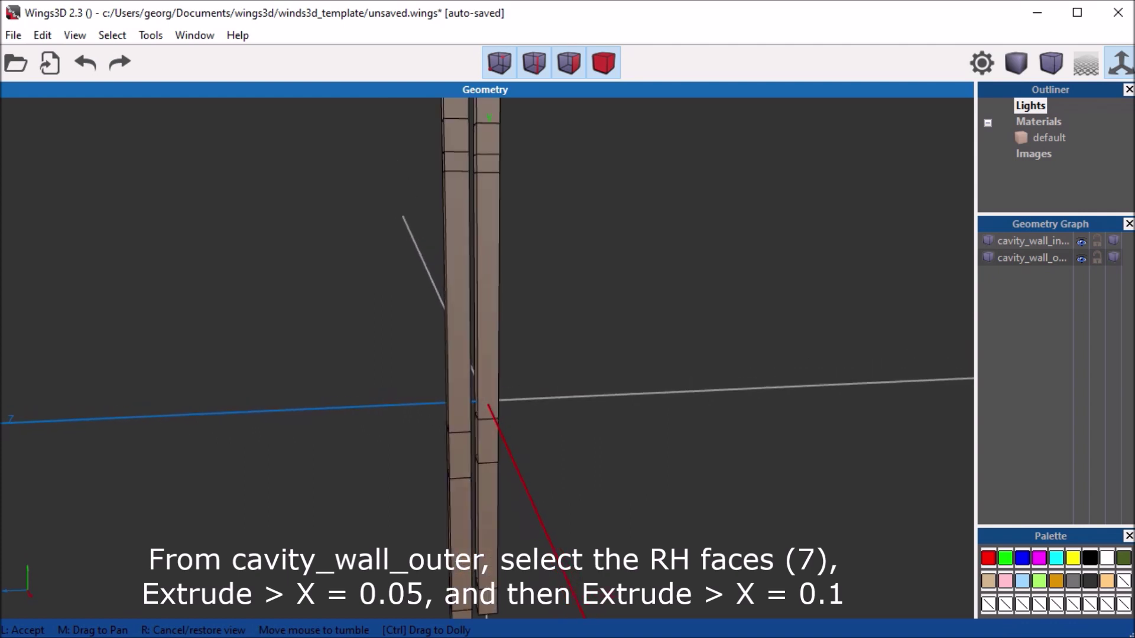
left_click(487, 354)
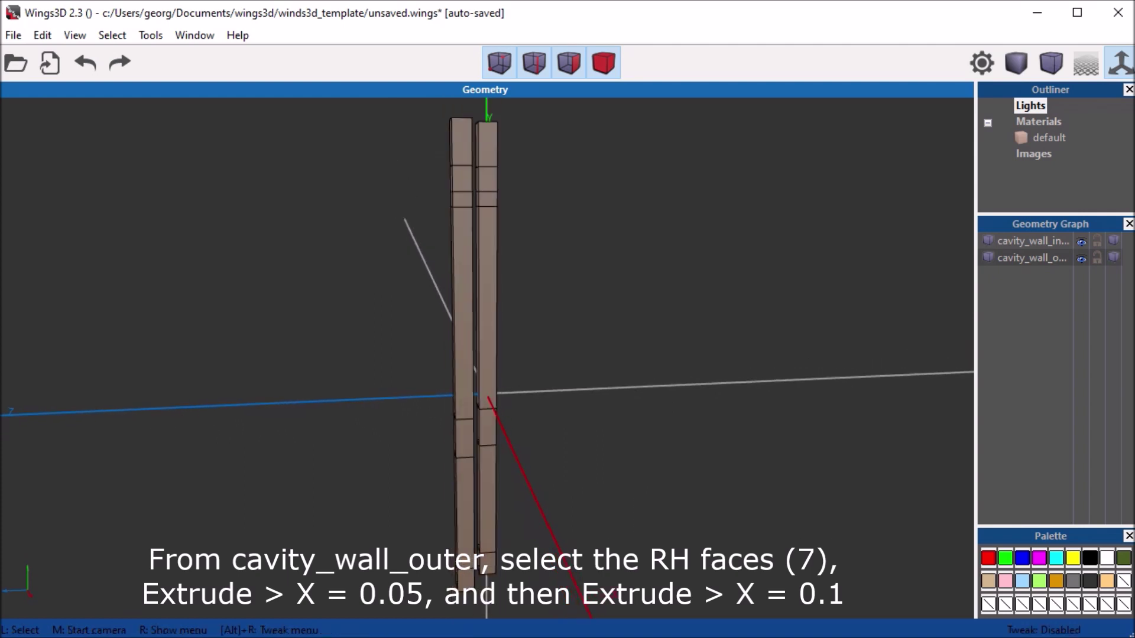
left_click(487, 145)
left_click(486, 145)
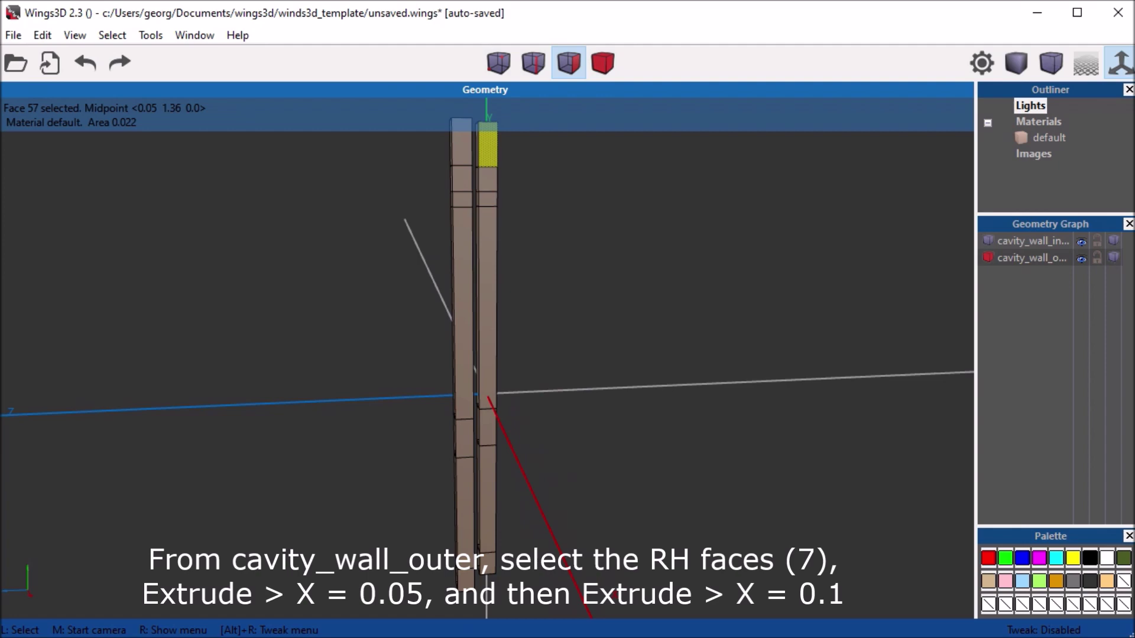
left_click(487, 179)
left_click(487, 200)
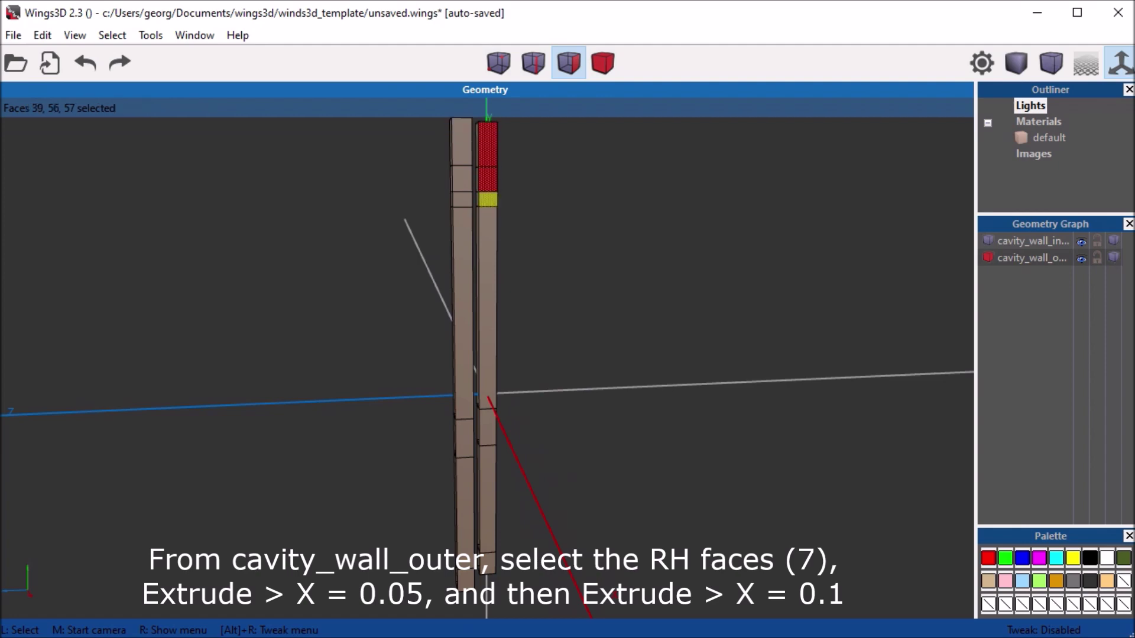
left_click(486, 307)
left_click(487, 426)
left_click(487, 500)
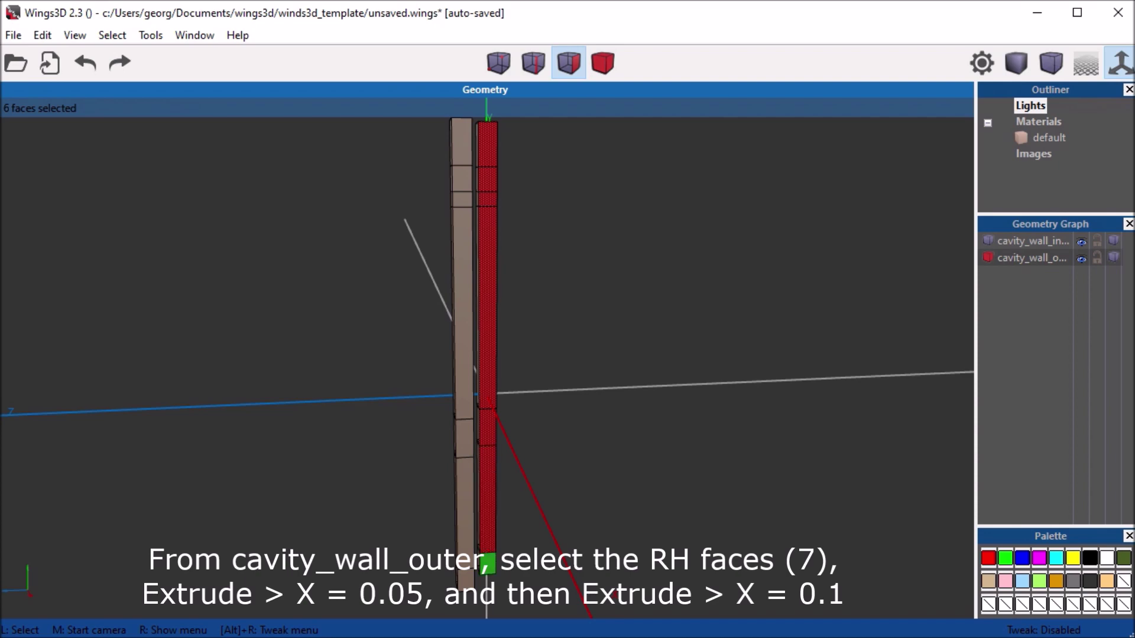
left_click(487, 562)
Extrude the seven selected right-hand faces 0.05 along X.
right_click(721, 205)
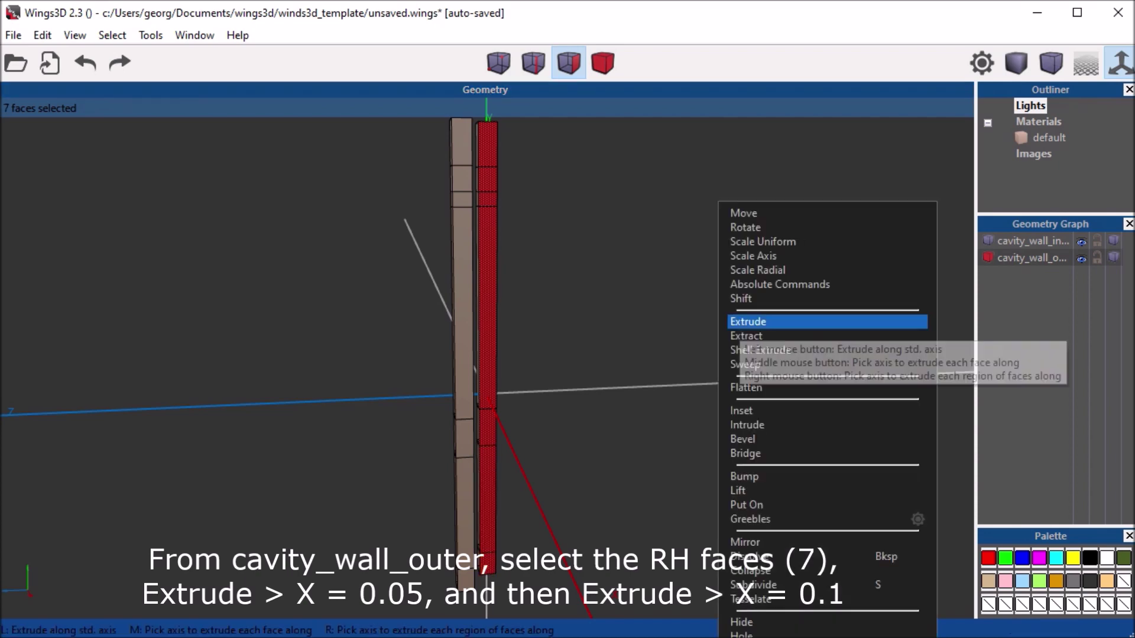
left_click(747, 321)
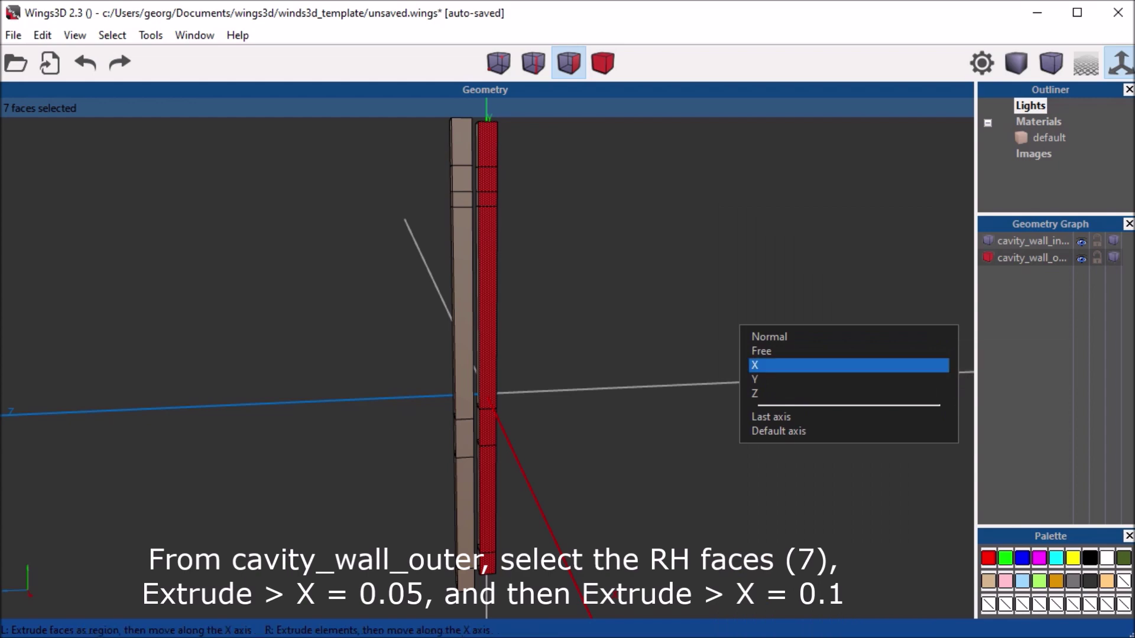
left_click(760, 365)
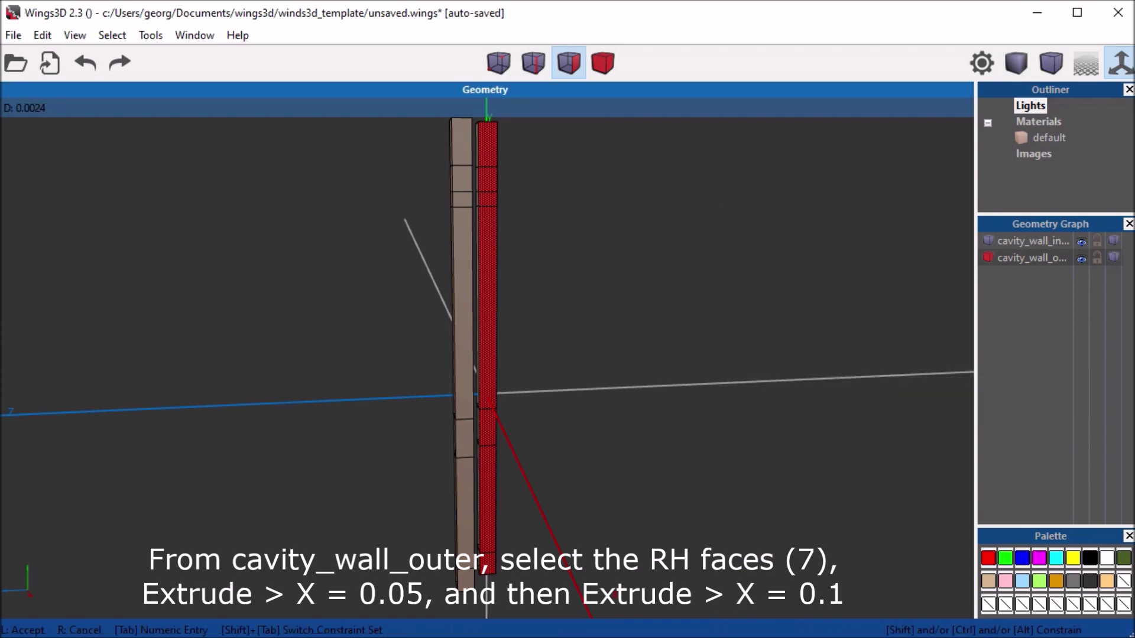
key("Tab")
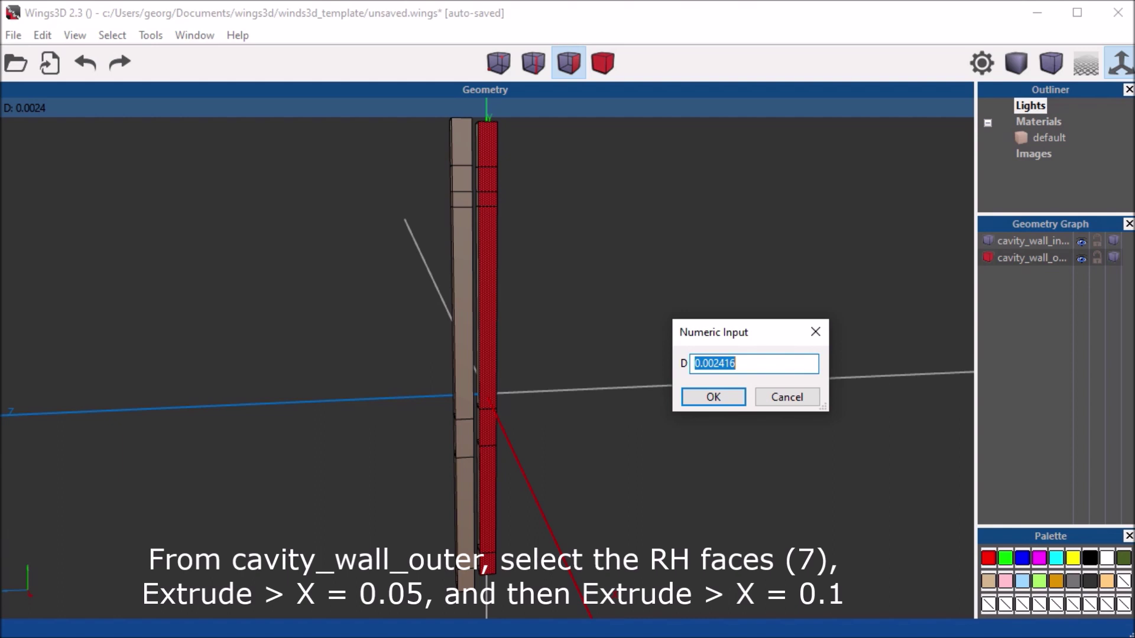
key("BackSpace")
type(".05")
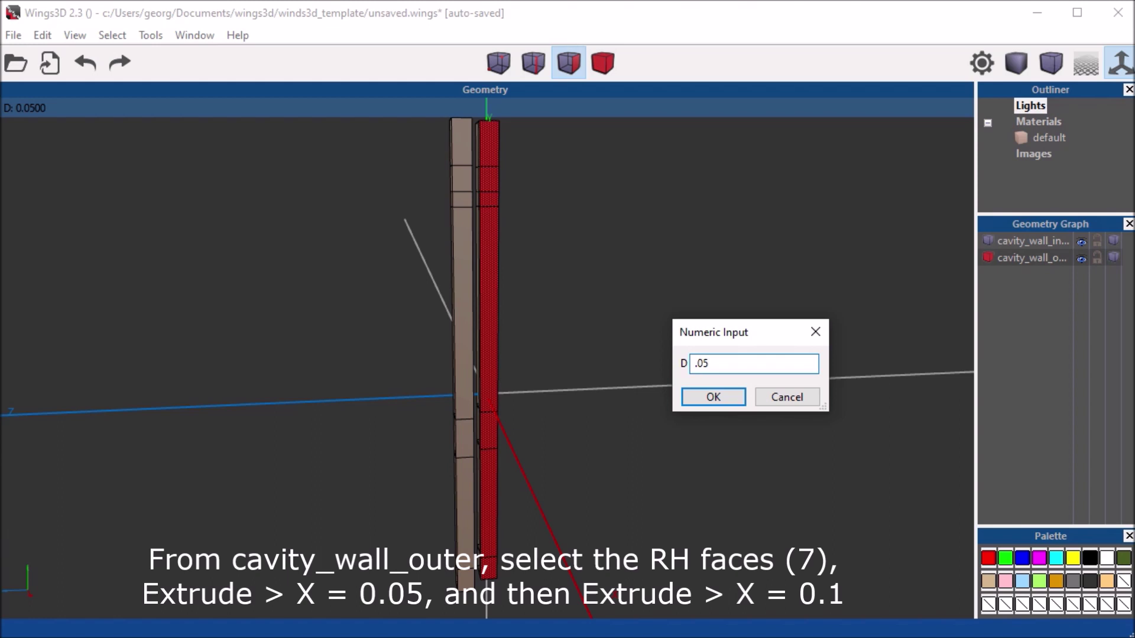
key("Return")
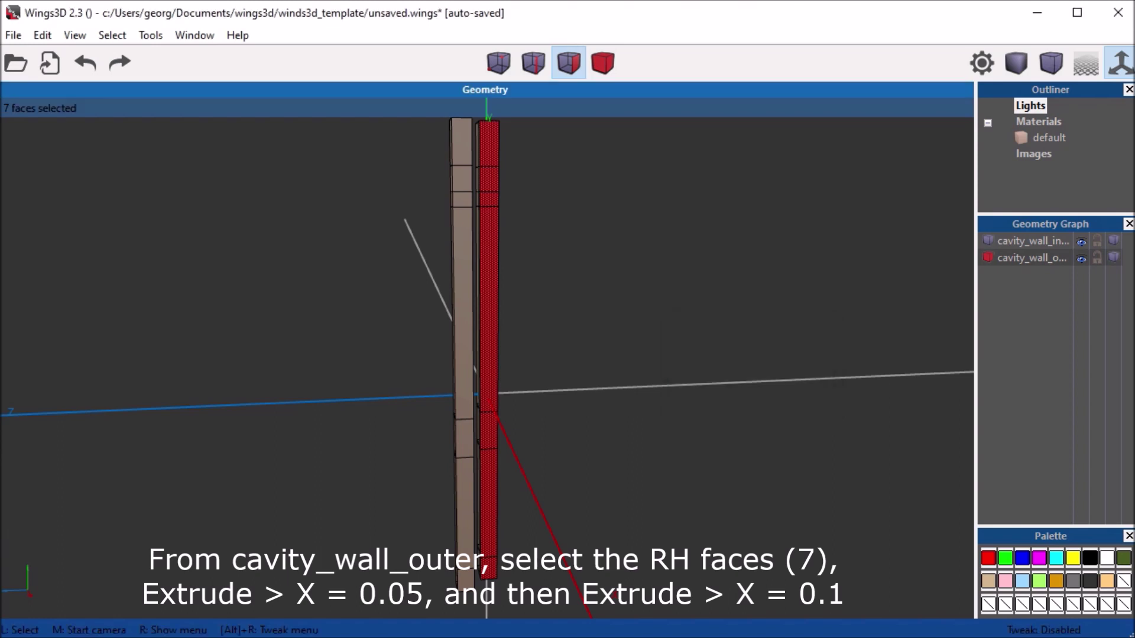
Extrude the same faces again 0.1 along X.
right_click(775, 233)
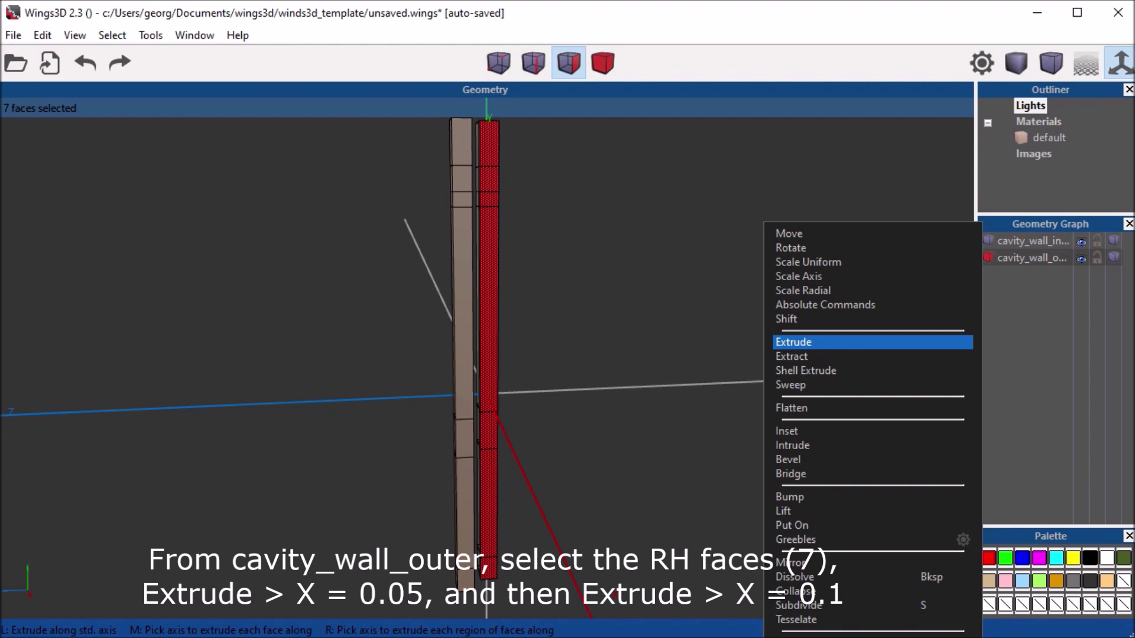
left_click(795, 342)
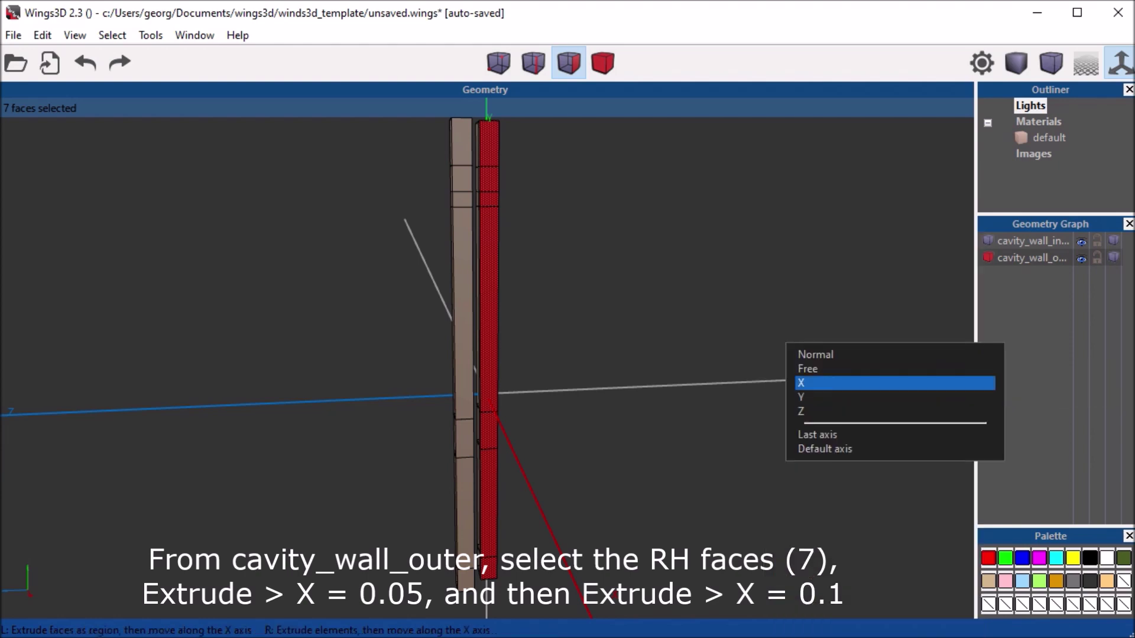
left_click(804, 383)
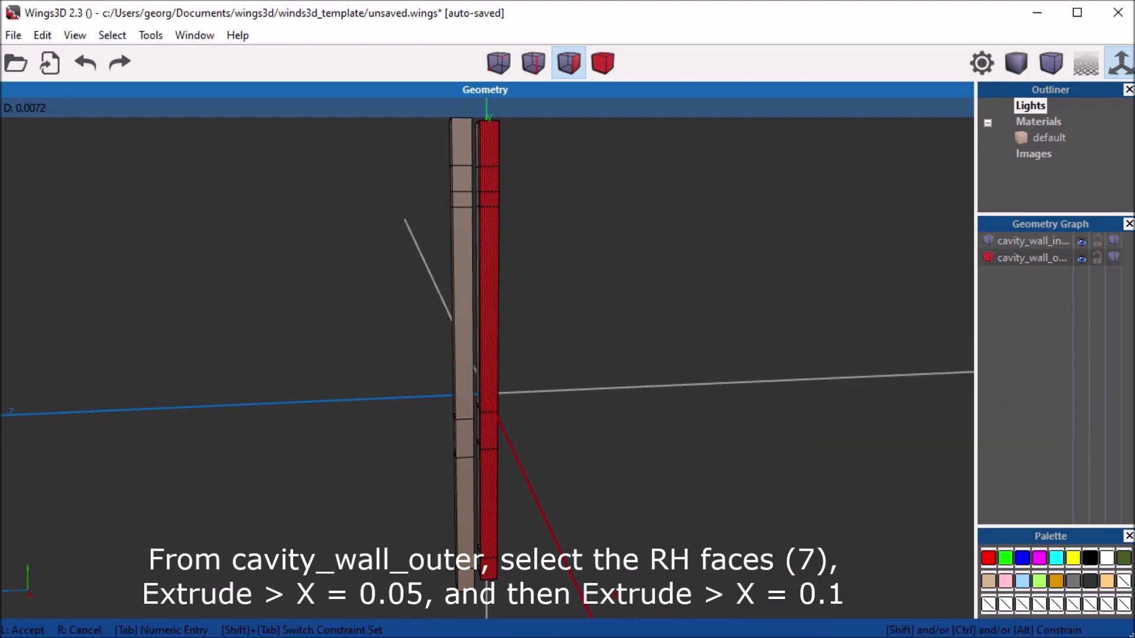
key("Tab")
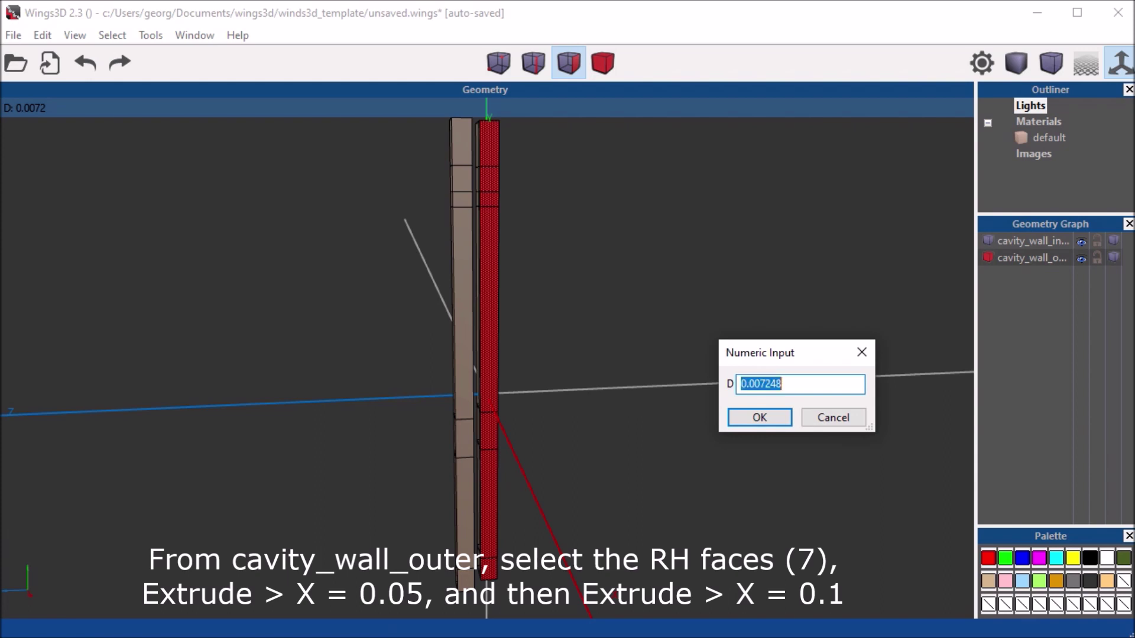
type(".")
type("1")
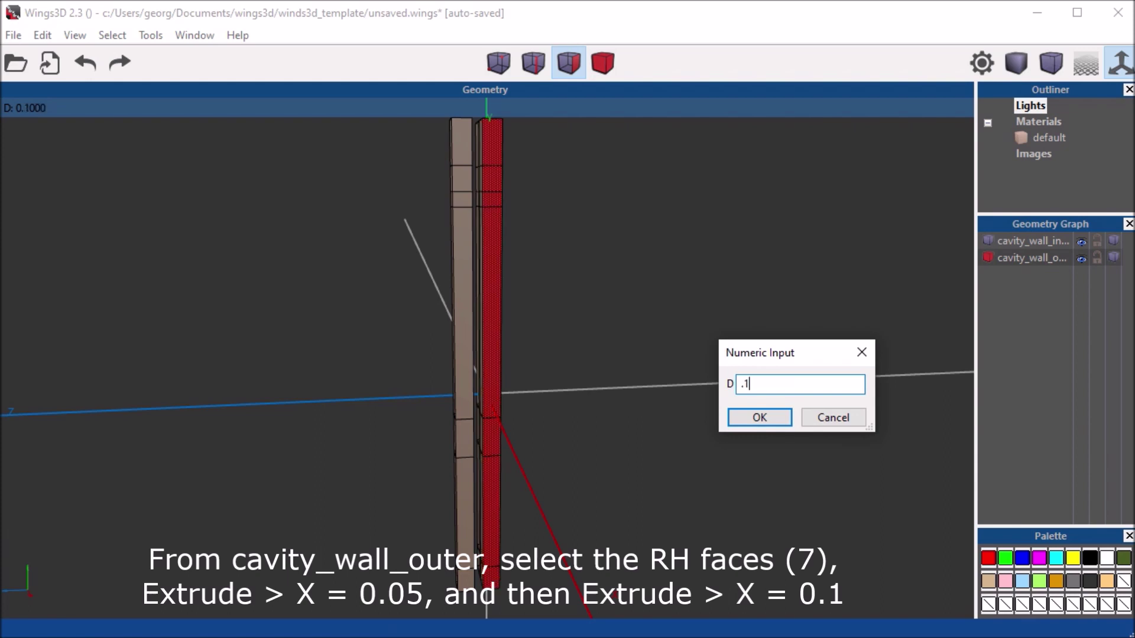
key("Return")
middle_click(487, 354)
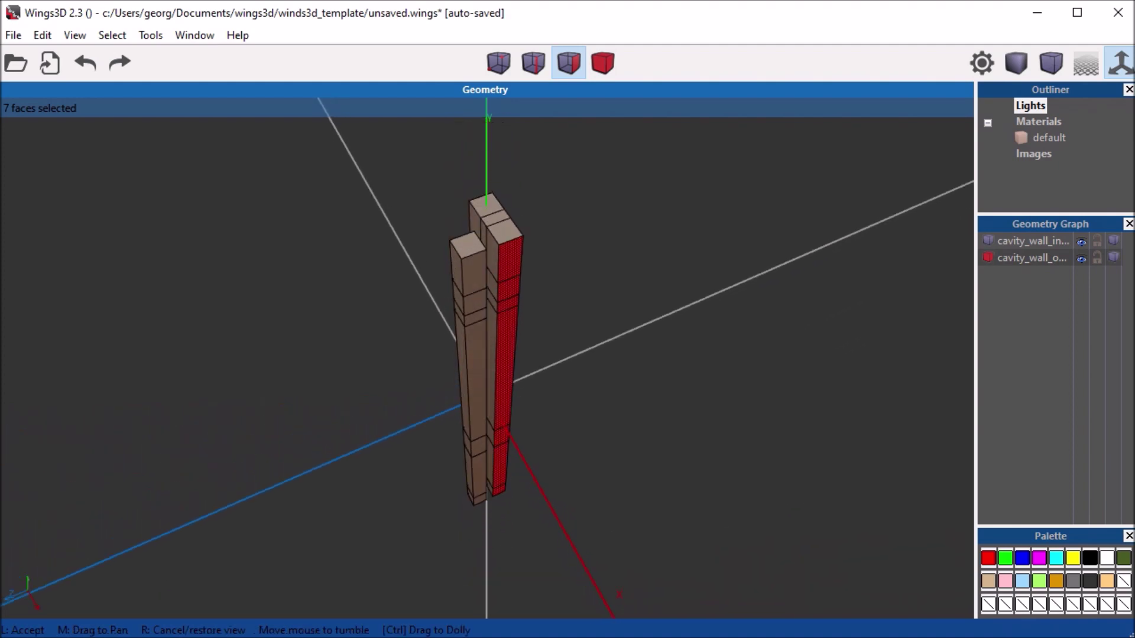
Deselect, orbit to a low side view, and select cavity_wall_outer's seven front faces.
left_click(487, 354)
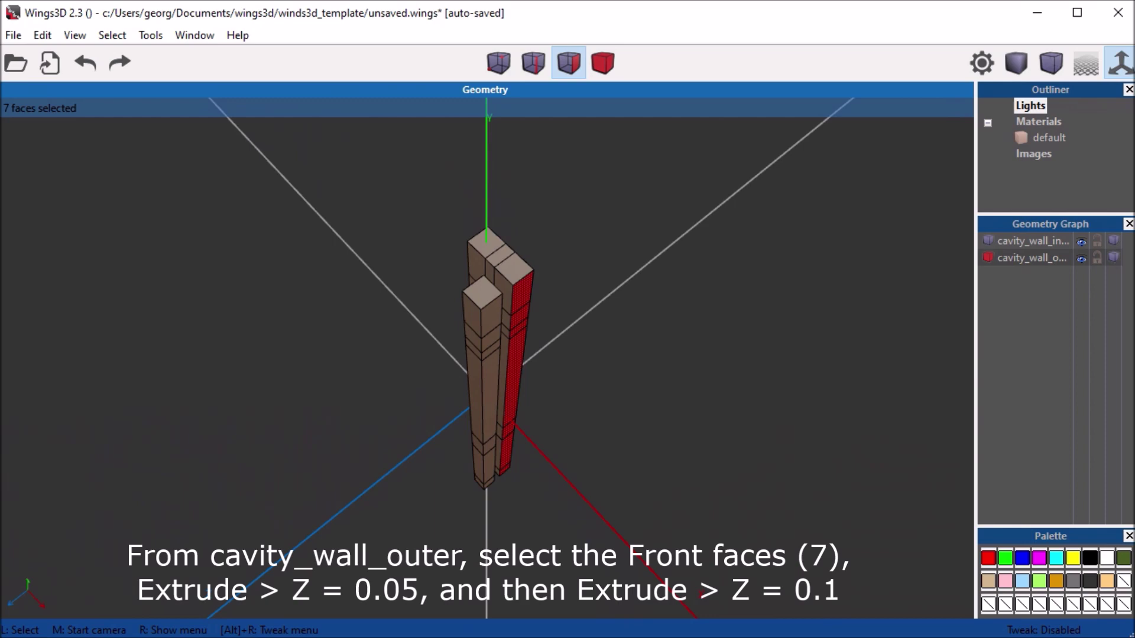
key("space")
middle_click(487, 354)
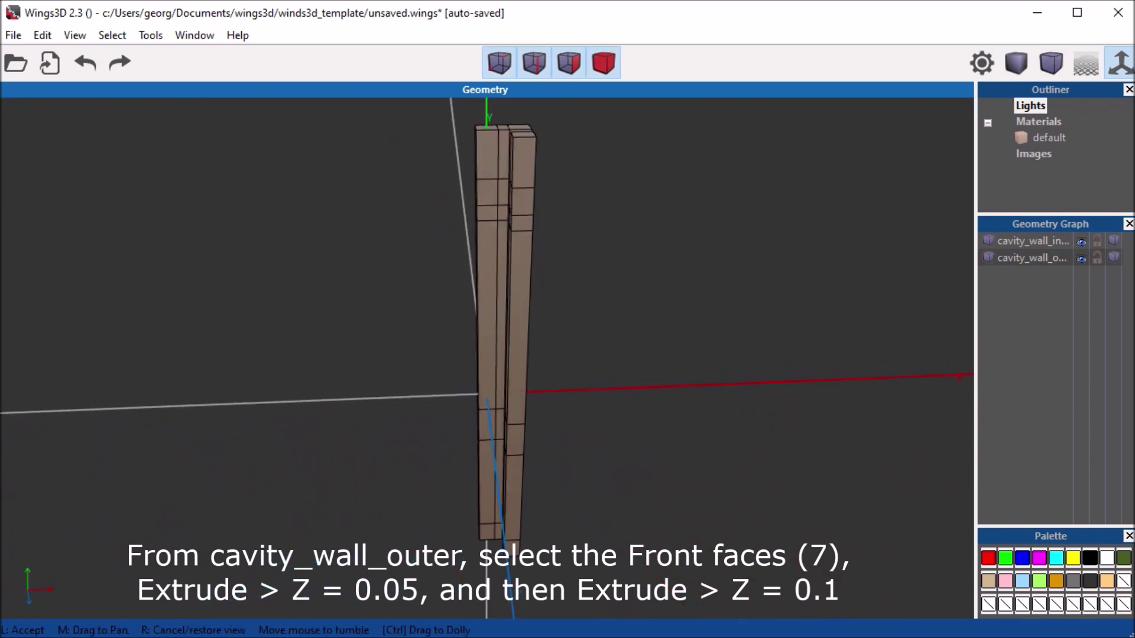
left_click(487, 149)
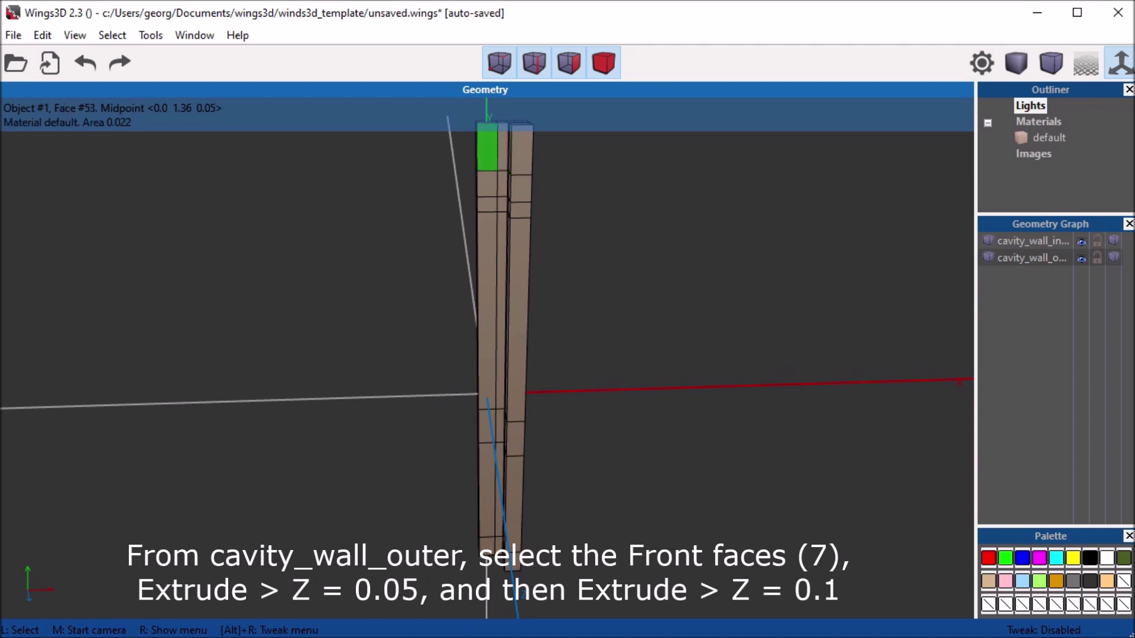
left_click(486, 149)
left_click(487, 183)
left_click(487, 205)
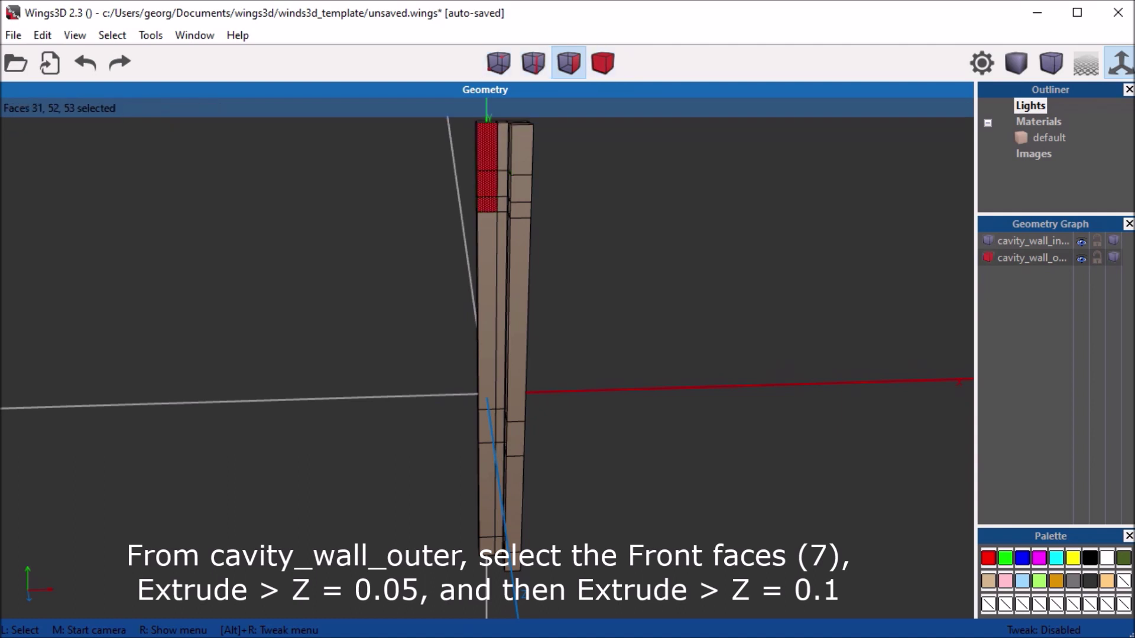
left_click(487, 396)
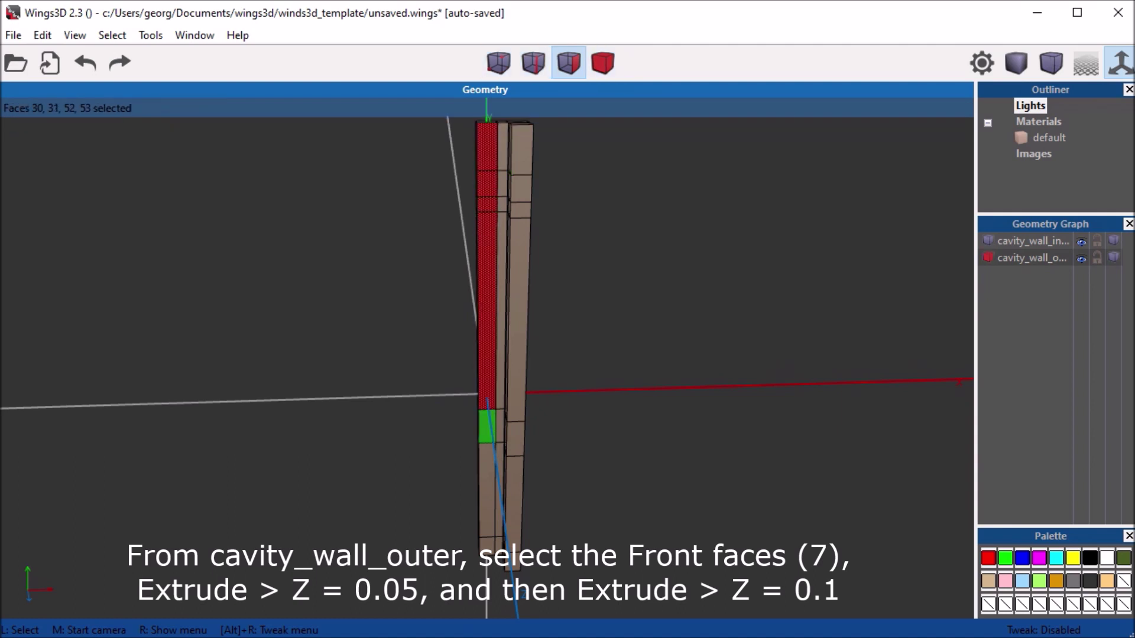
left_click(487, 426)
left_click(487, 491)
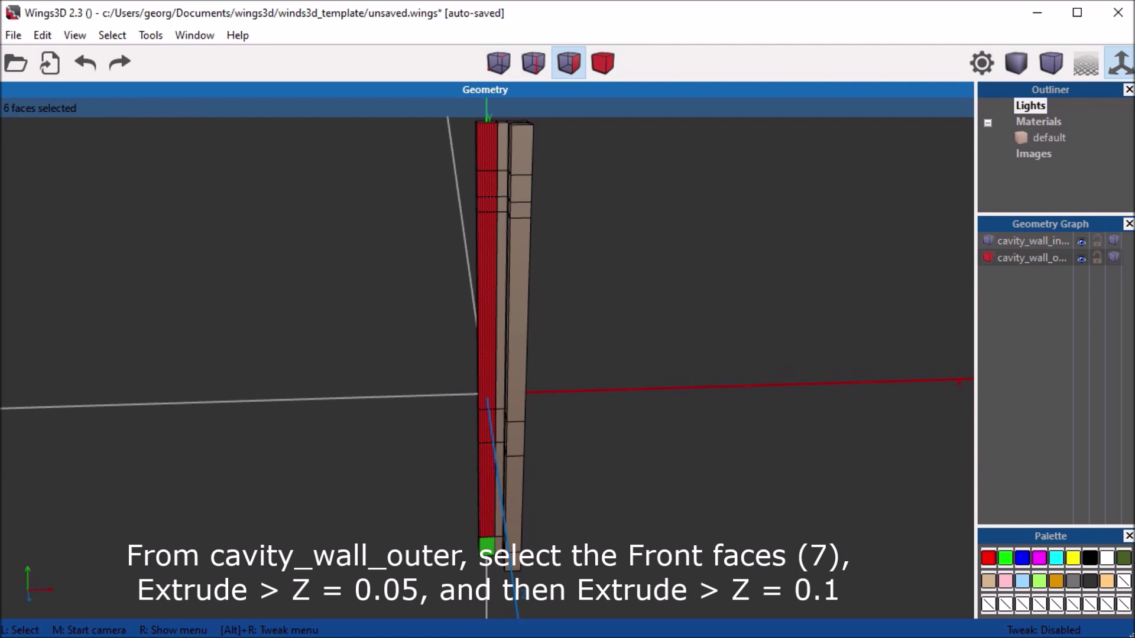
left_click(487, 547)
right_click(810, 260)
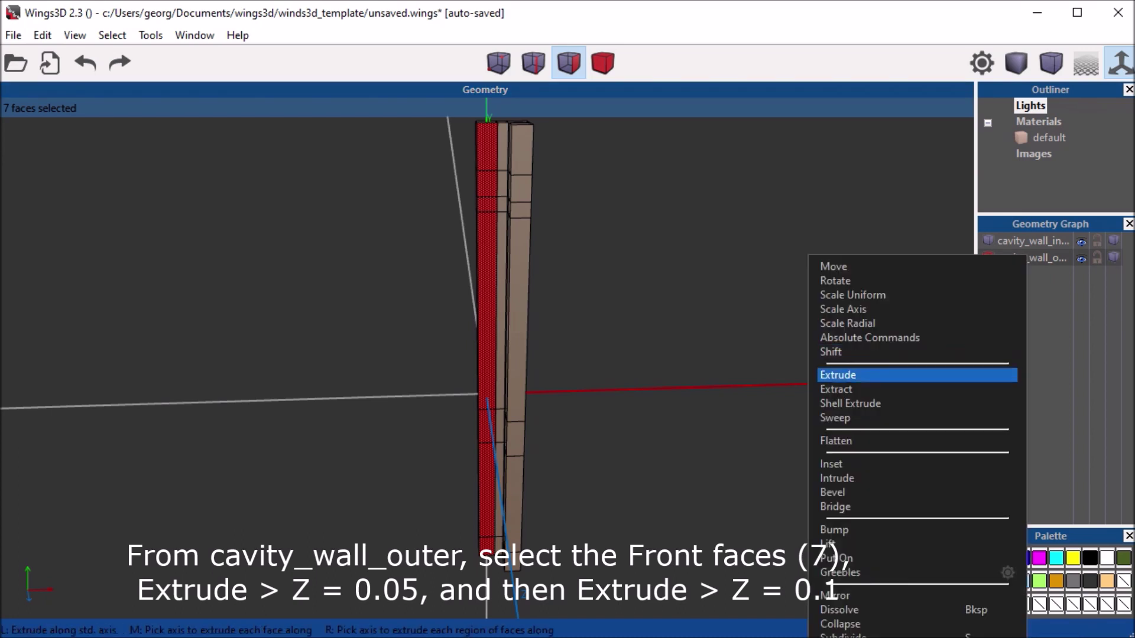
Extrude the seven front faces 0.05 along Z.
left_click(838, 374)
left_click(856, 440)
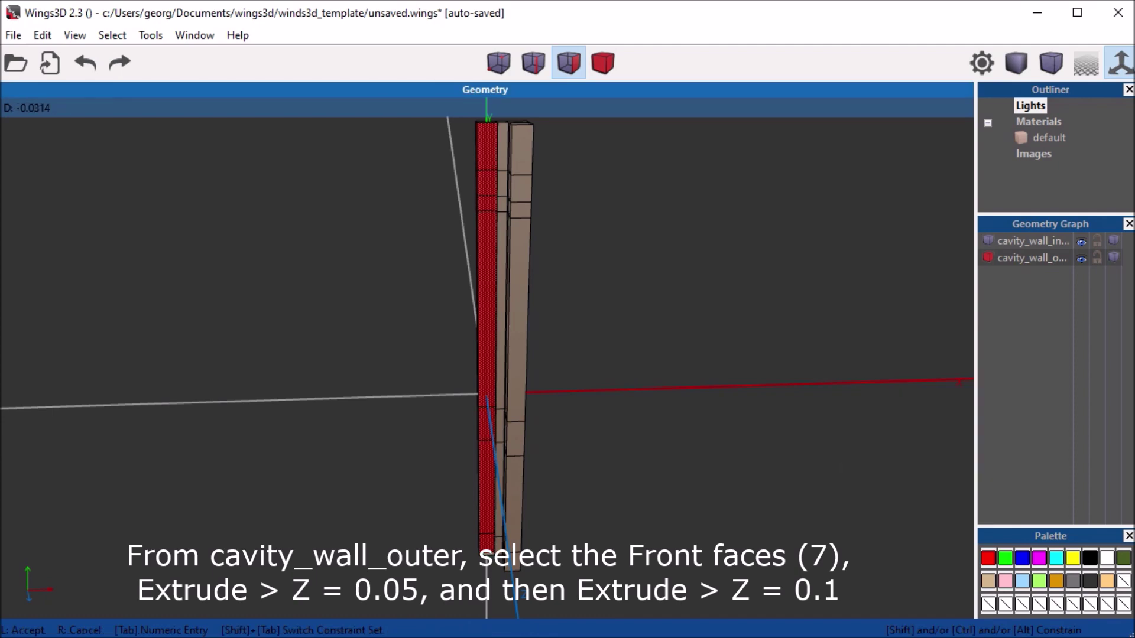
key("Tab")
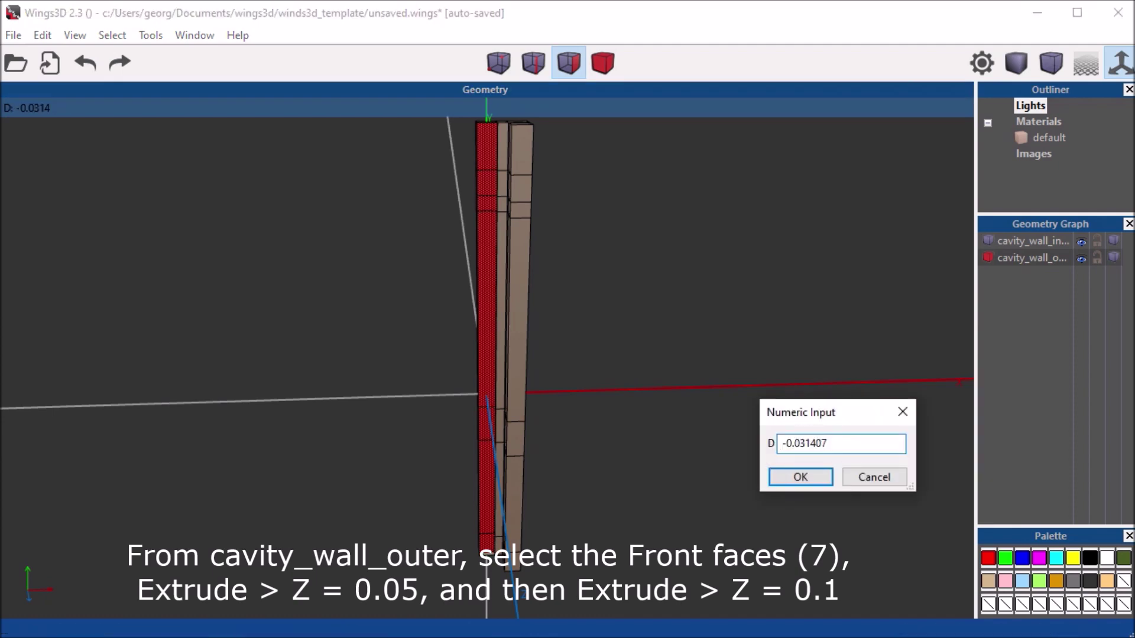
type(".05")
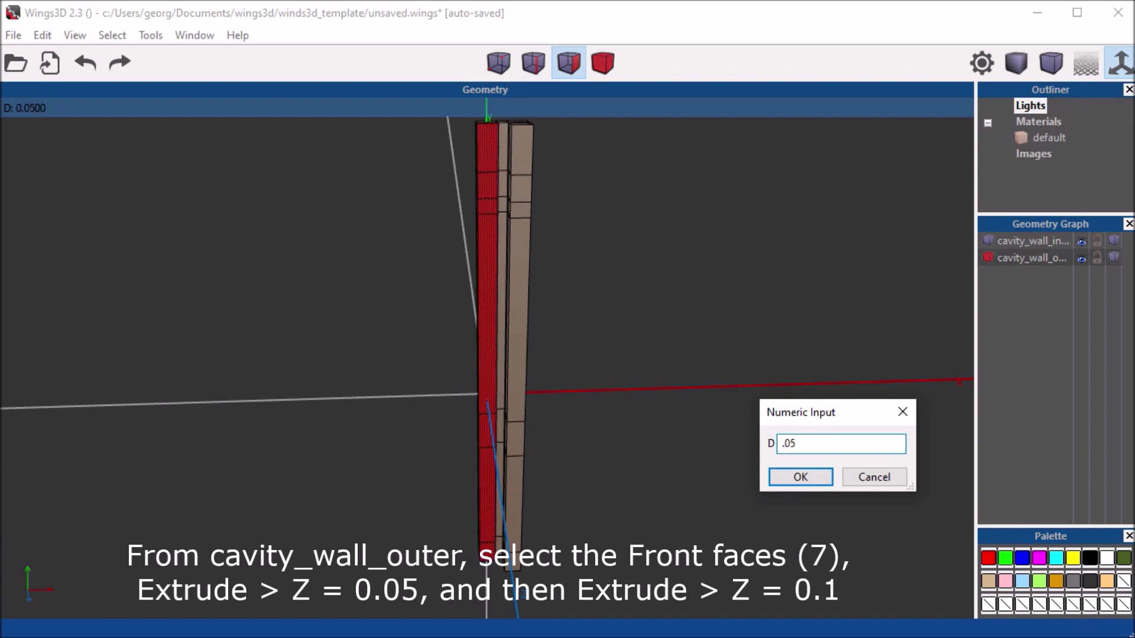
key("Return")
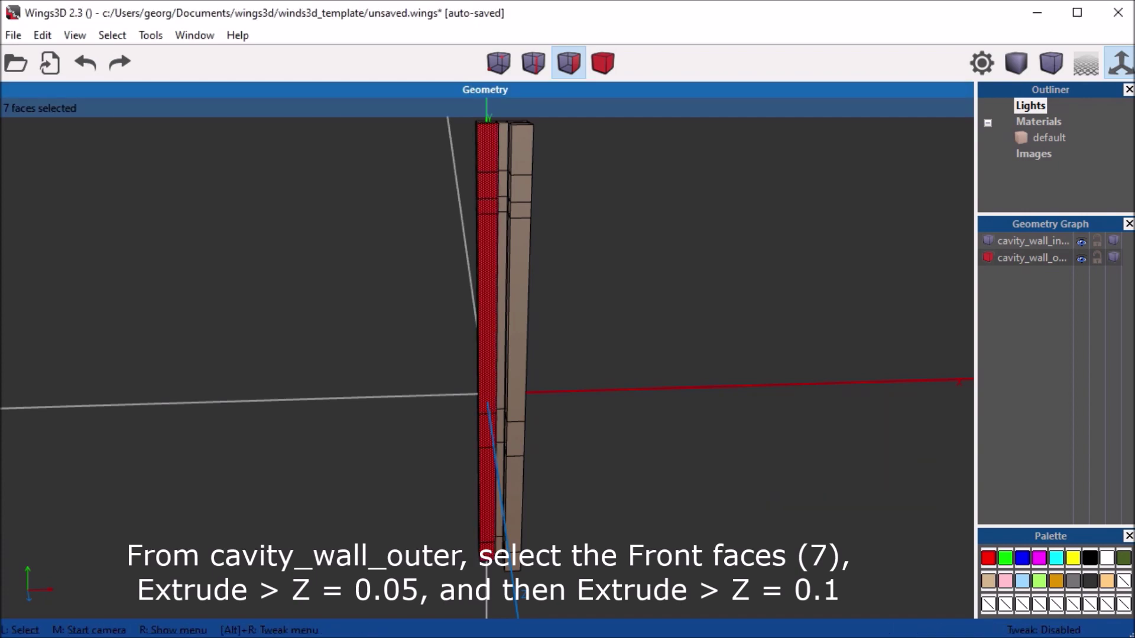
Extrude the front faces a second time, 0.1 along Z.
right_click(804, 331)
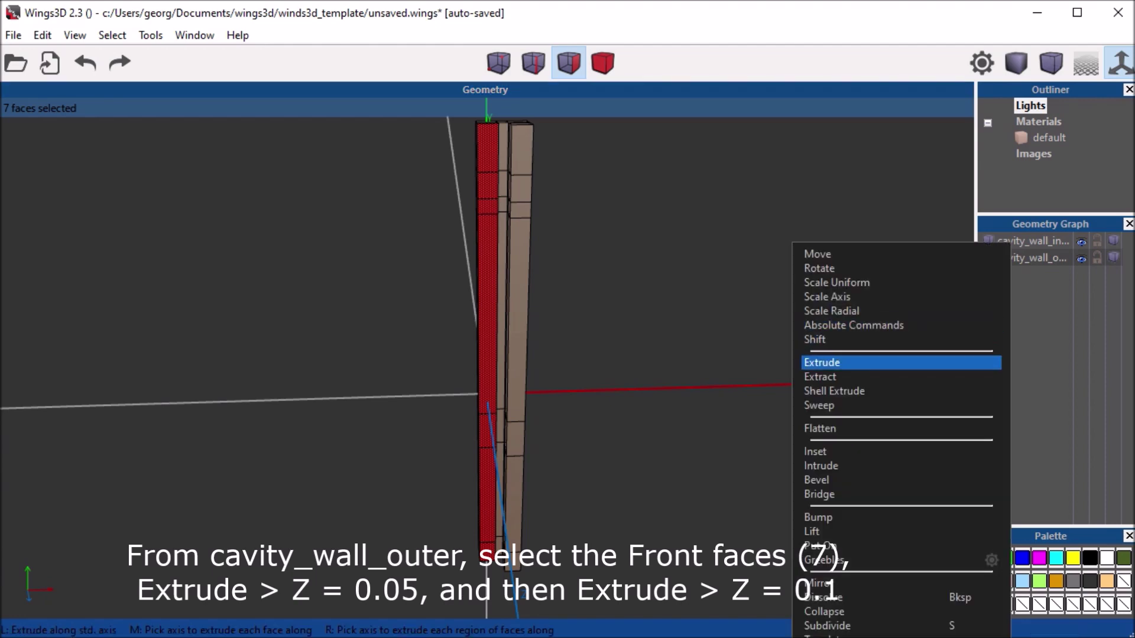
left_click(822, 361)
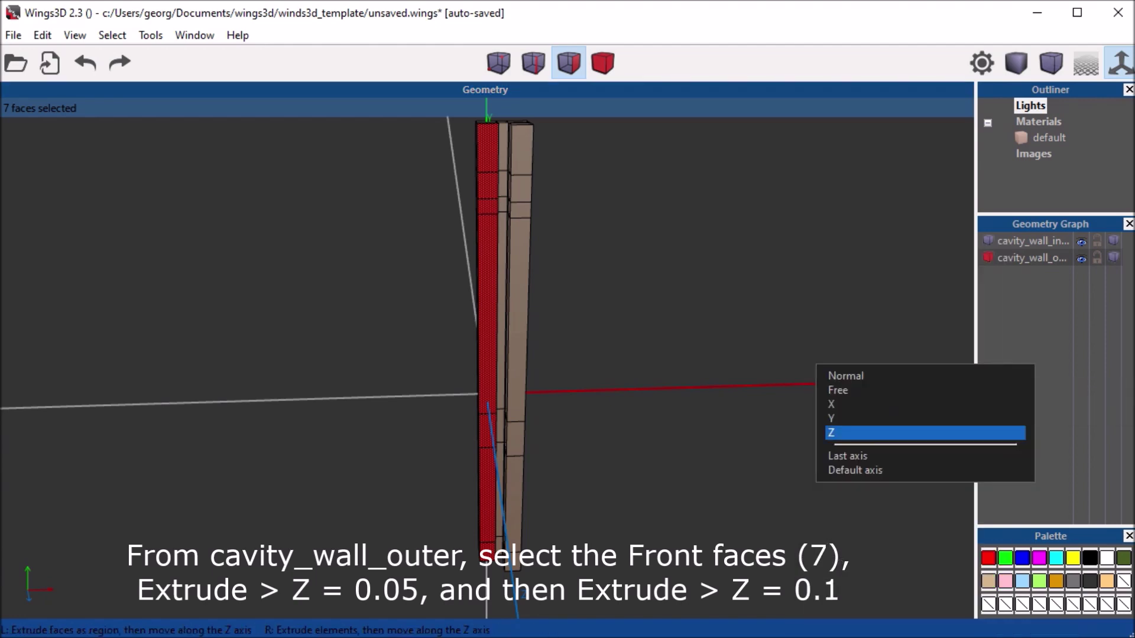
left_click(857, 432)
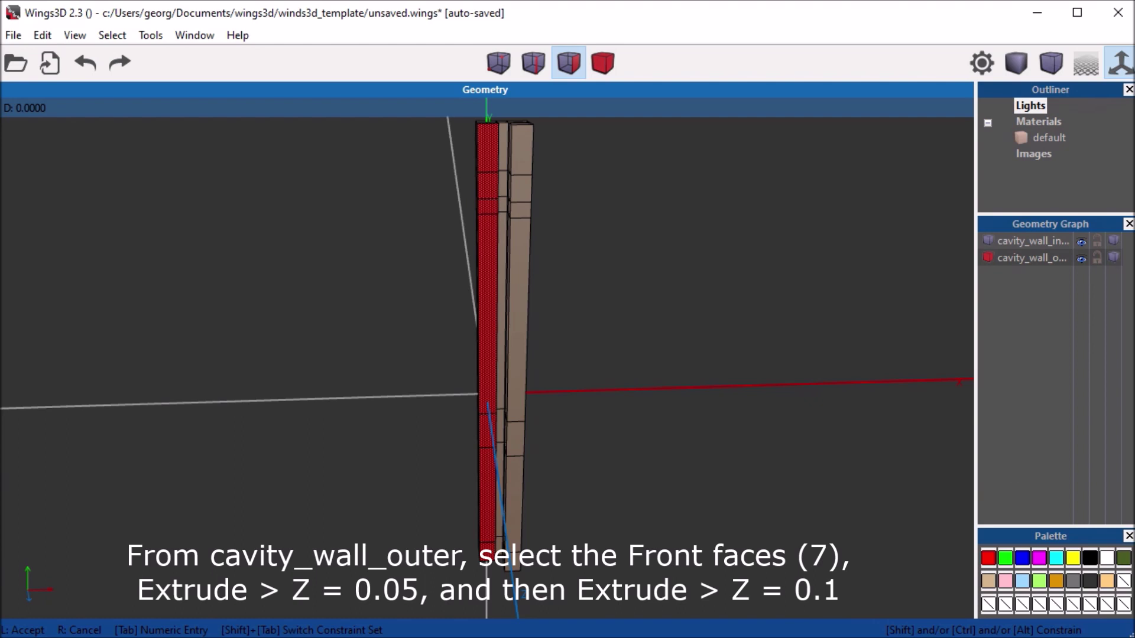
key("Tab")
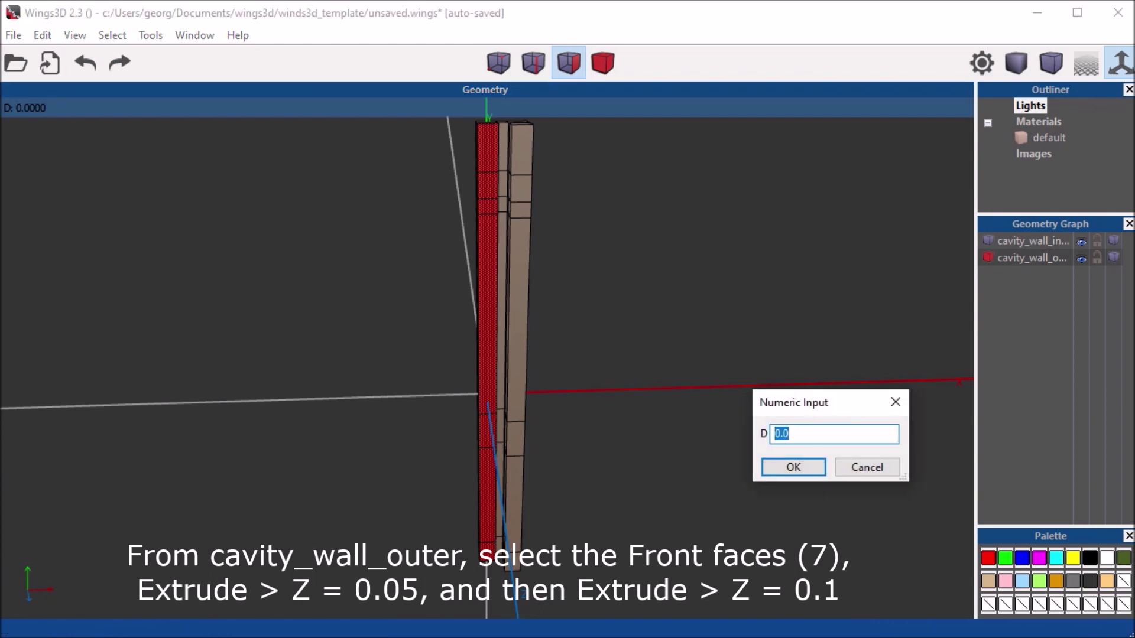
type(".1")
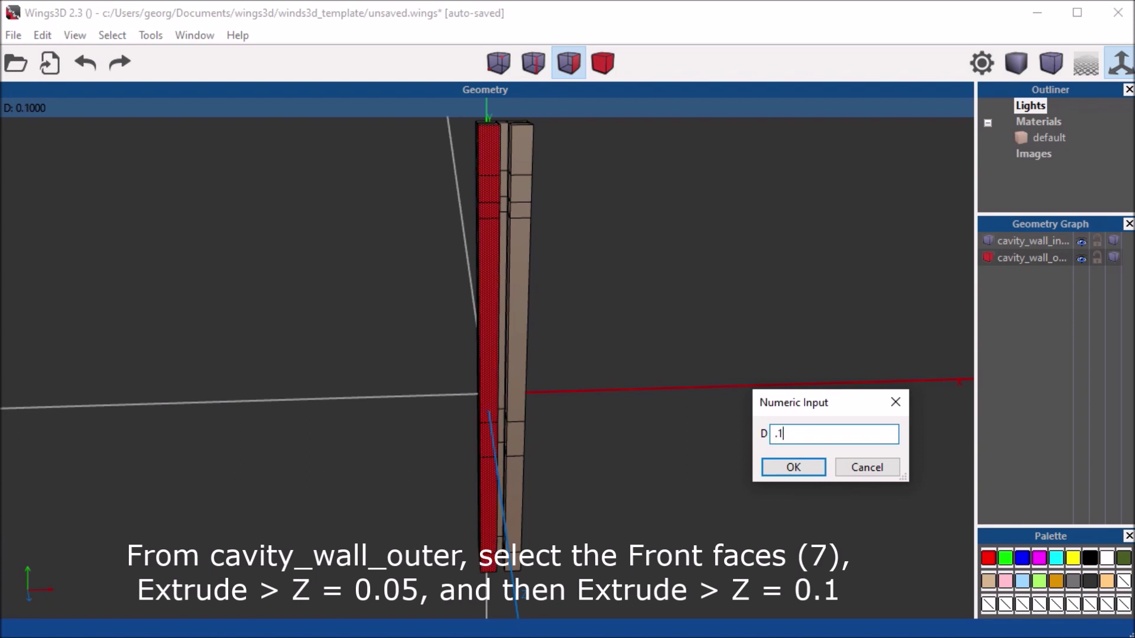
key("Return")
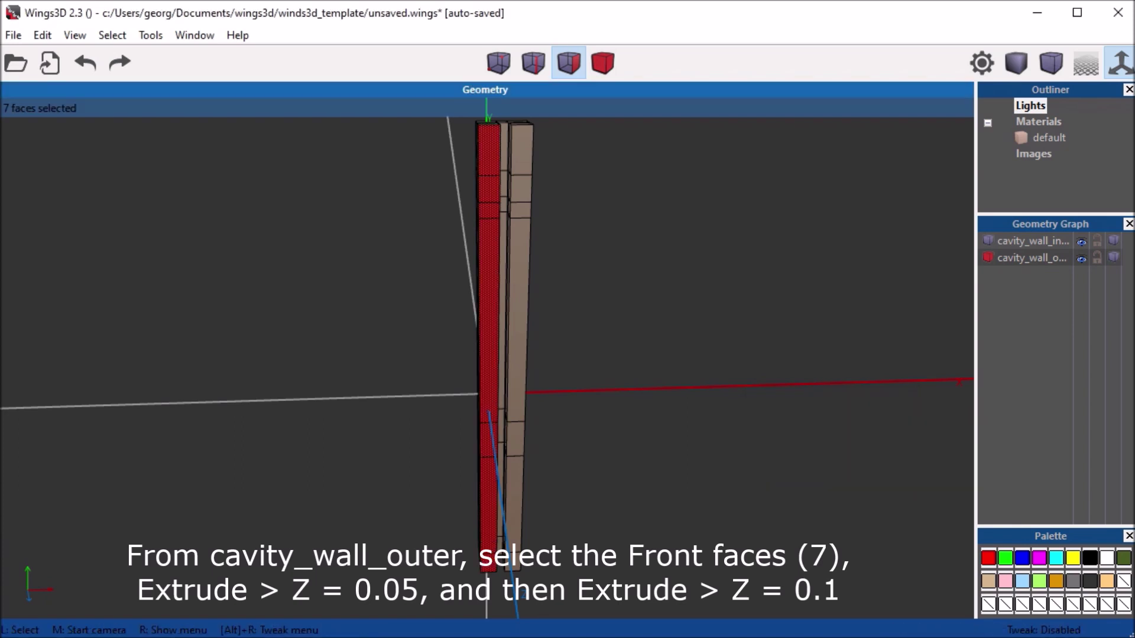
middle_click(484, 354)
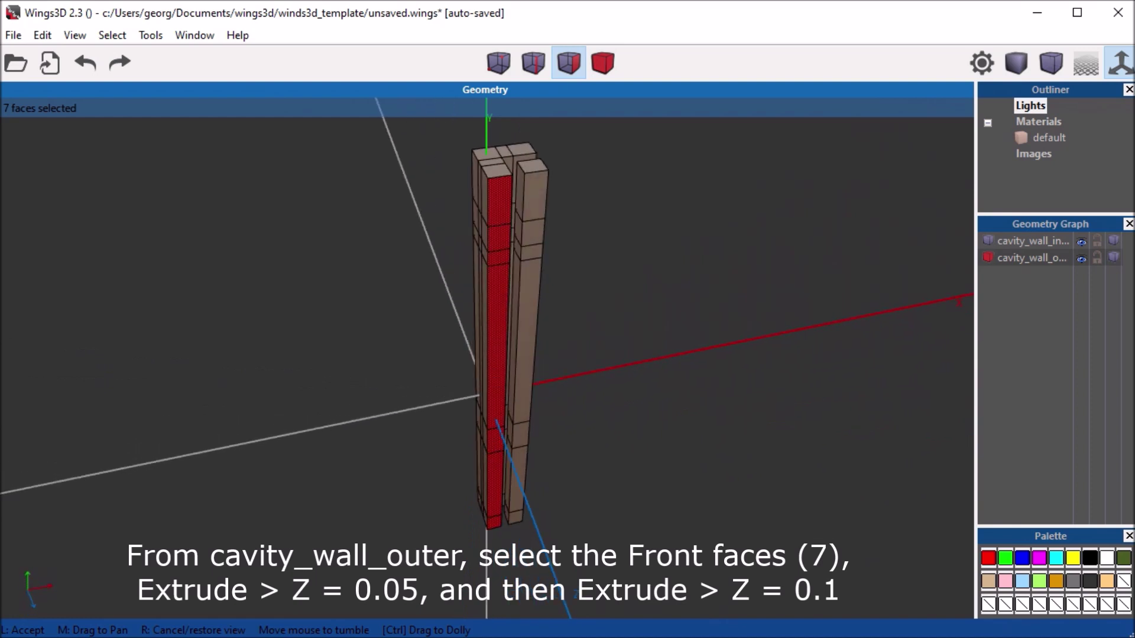
Deselect the extruded faces and orbit to view the L-shaped corner from the front.
left_click(487, 354)
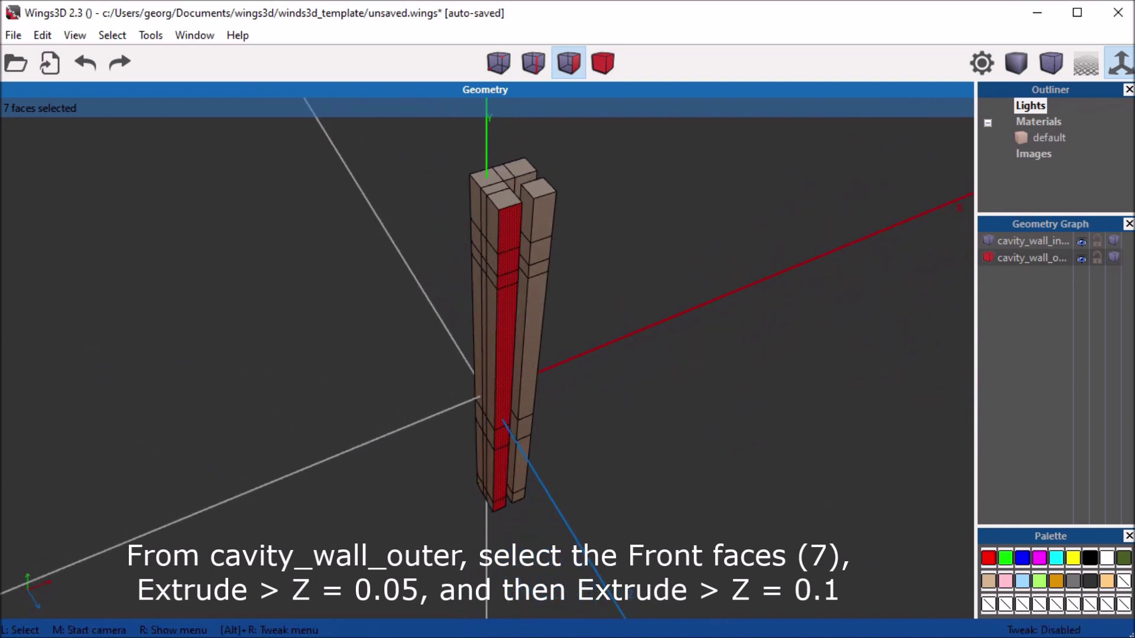
key("space")
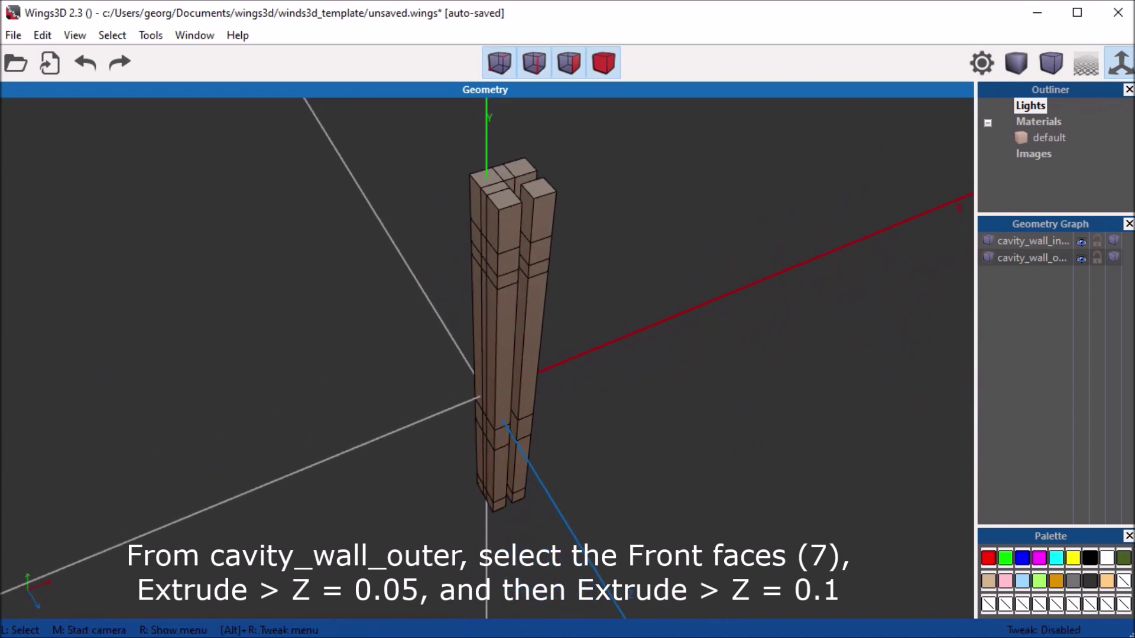
middle_click(487, 355)
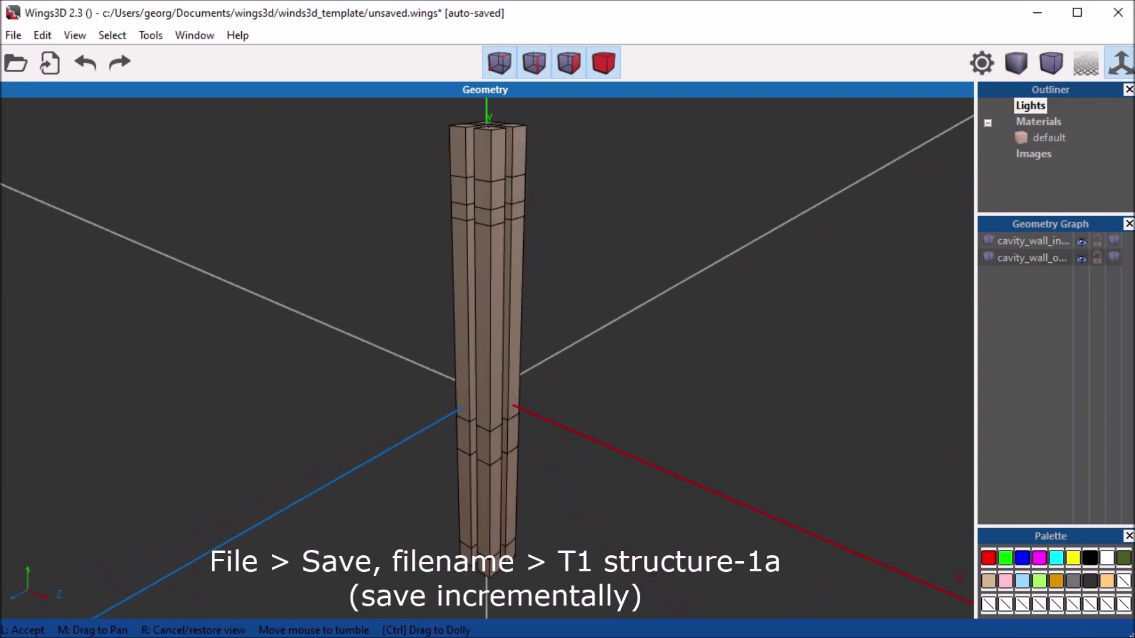
left_click(487, 355)
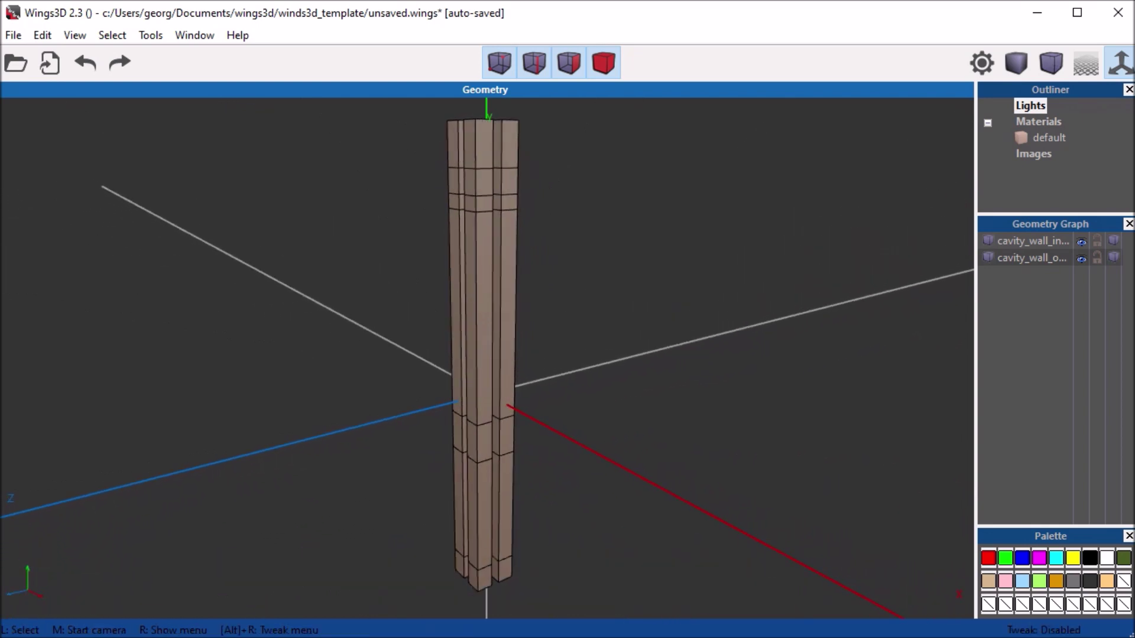